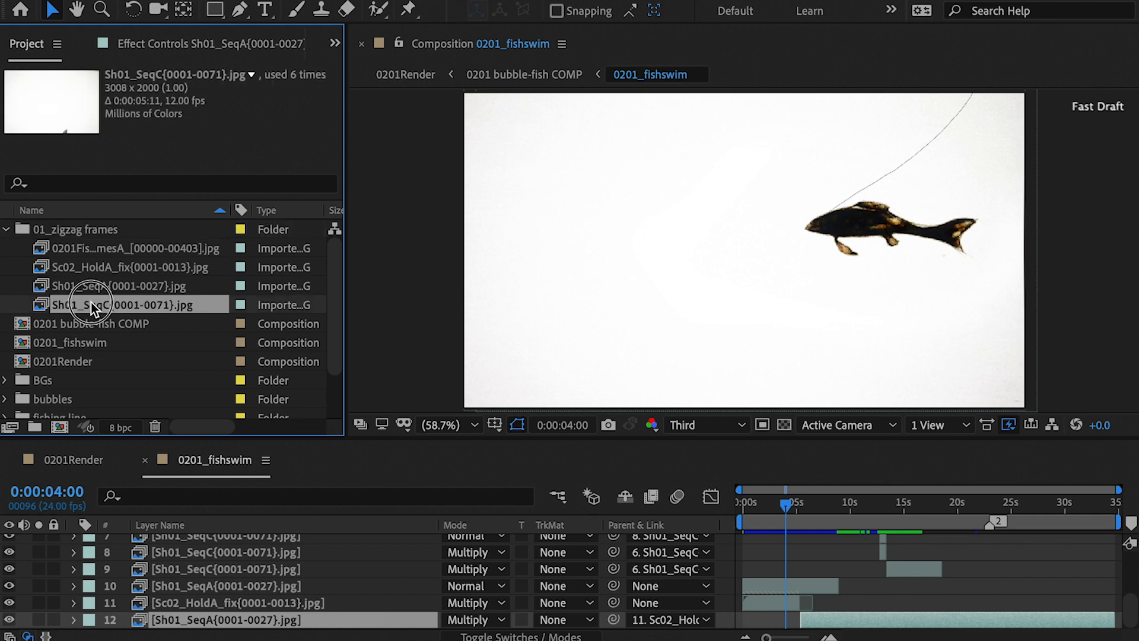
Step: Preview the Sc02_HoldA_fix{0001-0013}.jpg footage by playing the sequence in the Footage viewer
click(88, 265)
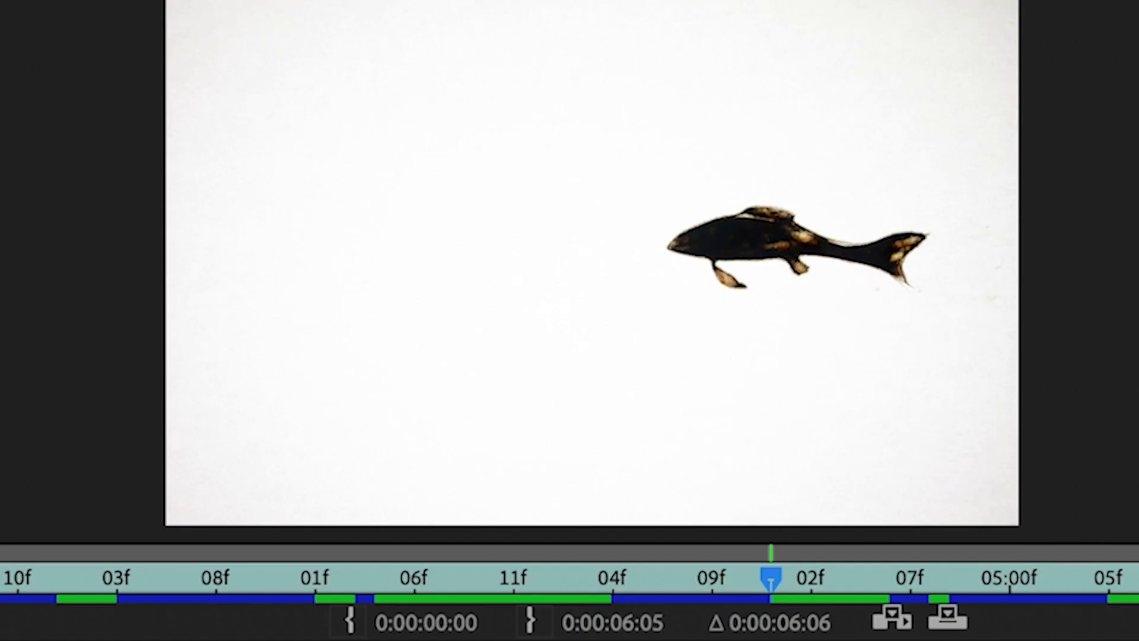
key(space)
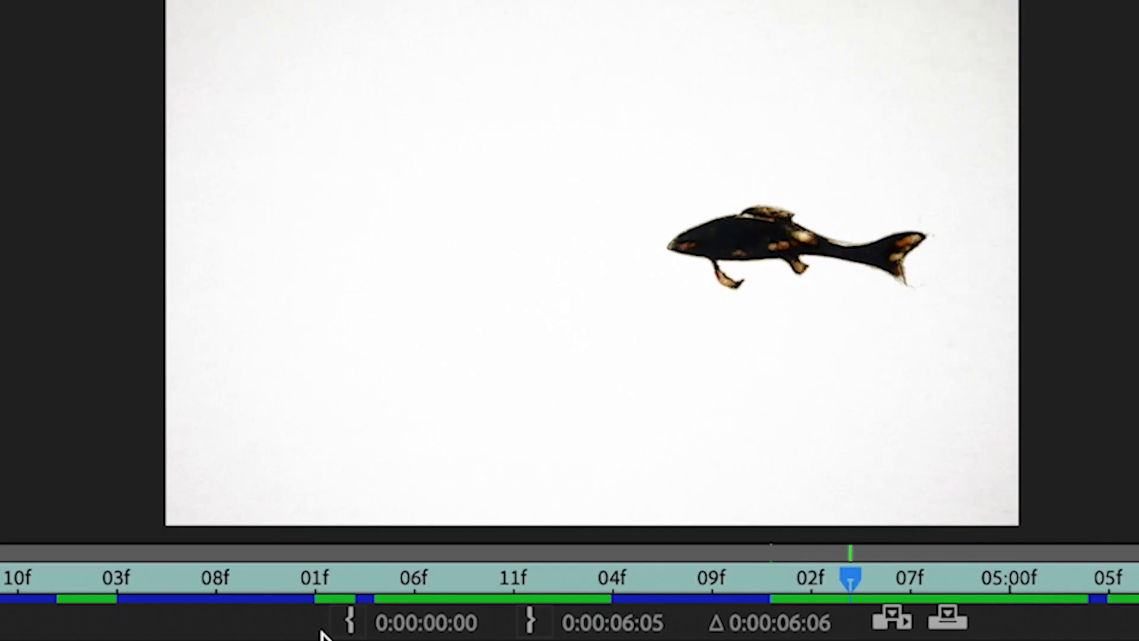
key(space)
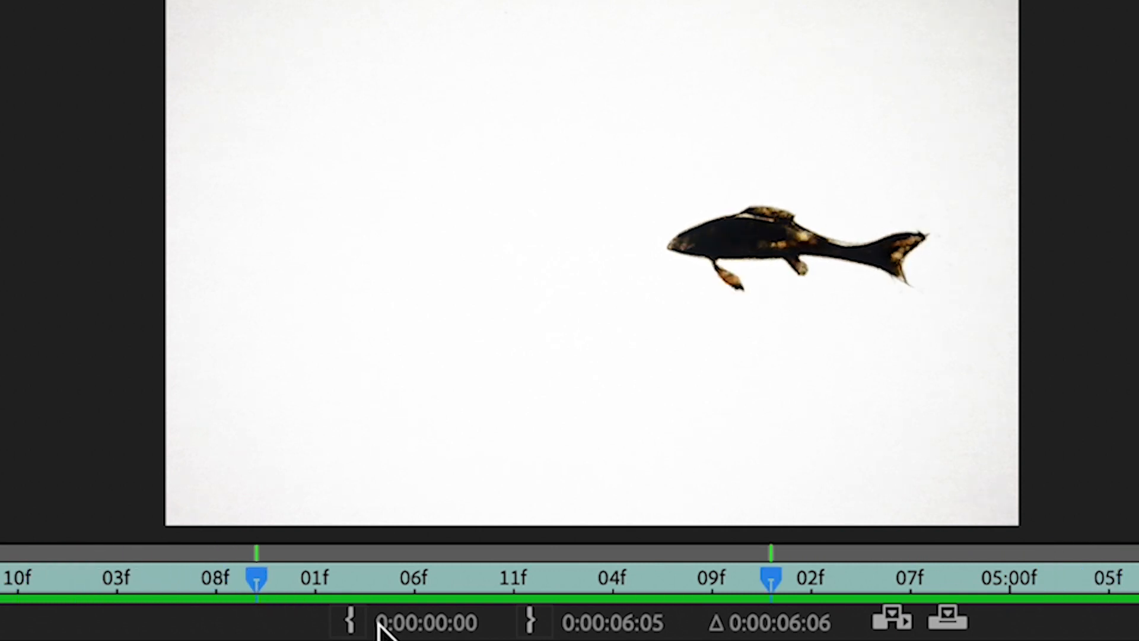
key(space)
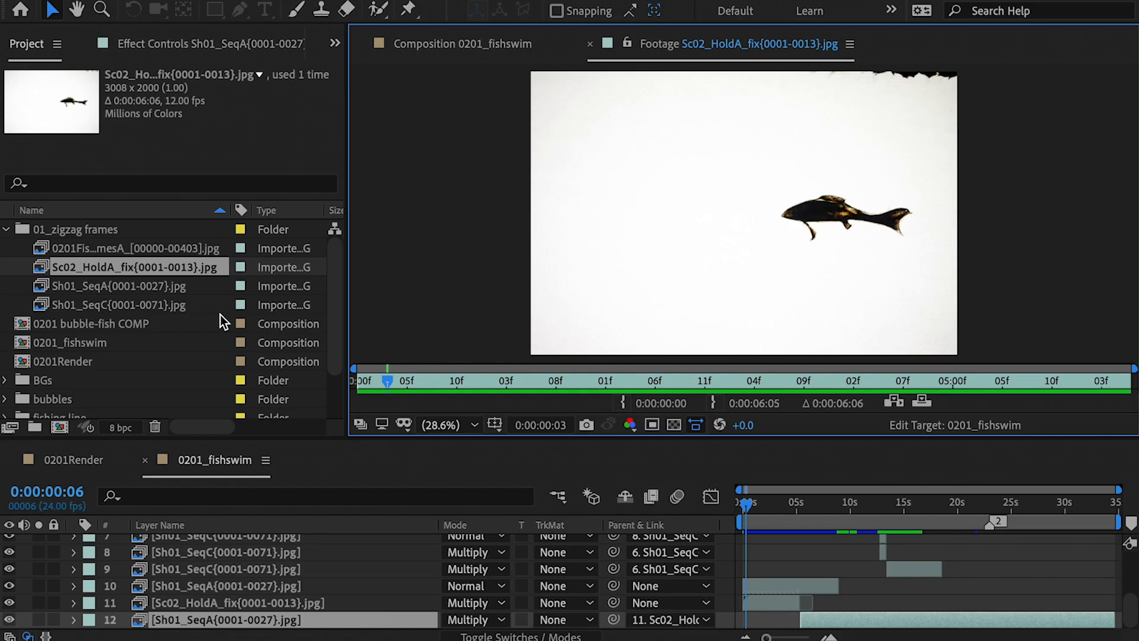
Step: Play through the Sh01_SeqA{0001-0027}.jpg footage and open the Sh01_SeqC{0001-0071}.jpg footage for viewing
double_click(65, 287)
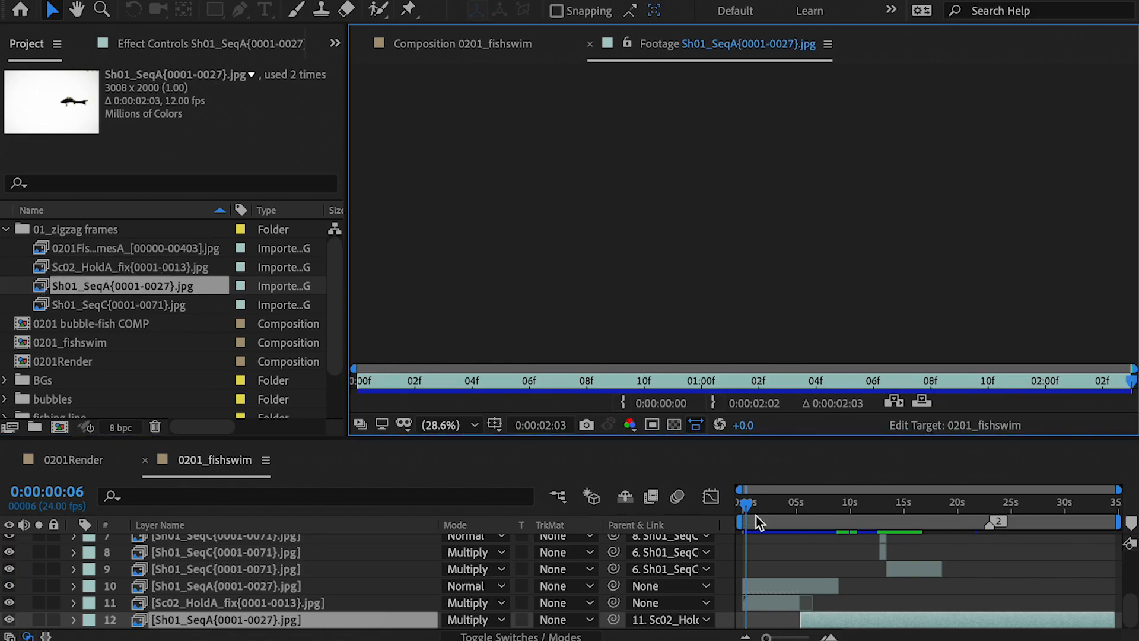
drag(746, 508, 707, 521)
key(space)
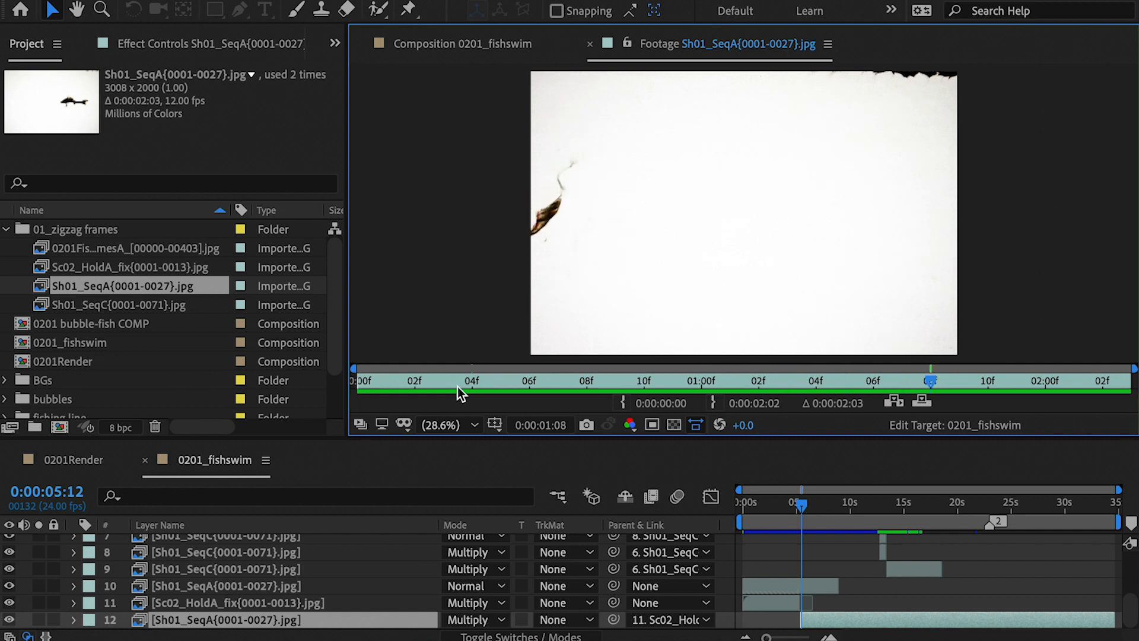
click(60, 268)
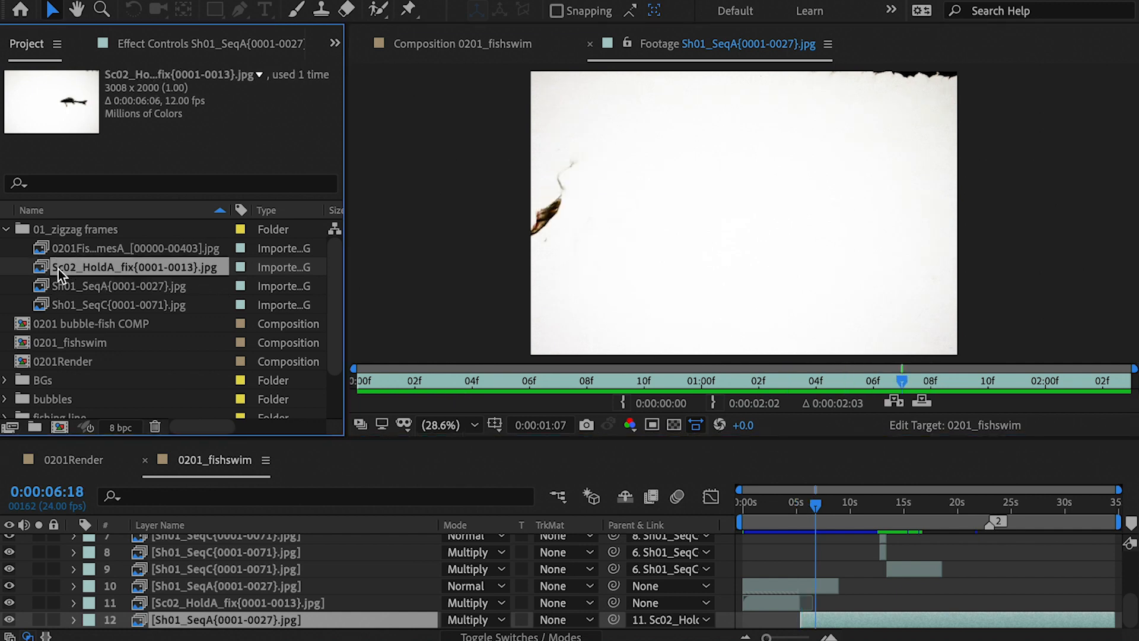
double_click(44, 304)
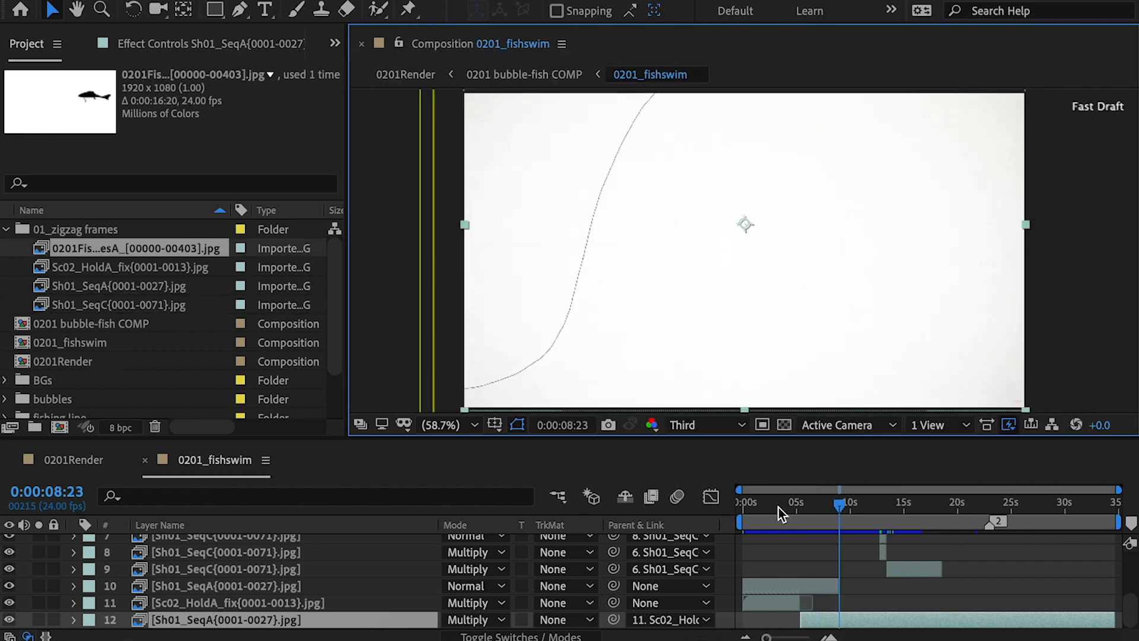
Step: Scrub through the 0201_fishswim composition from about 3 seconds and enlarge the timeline area
click(779, 507)
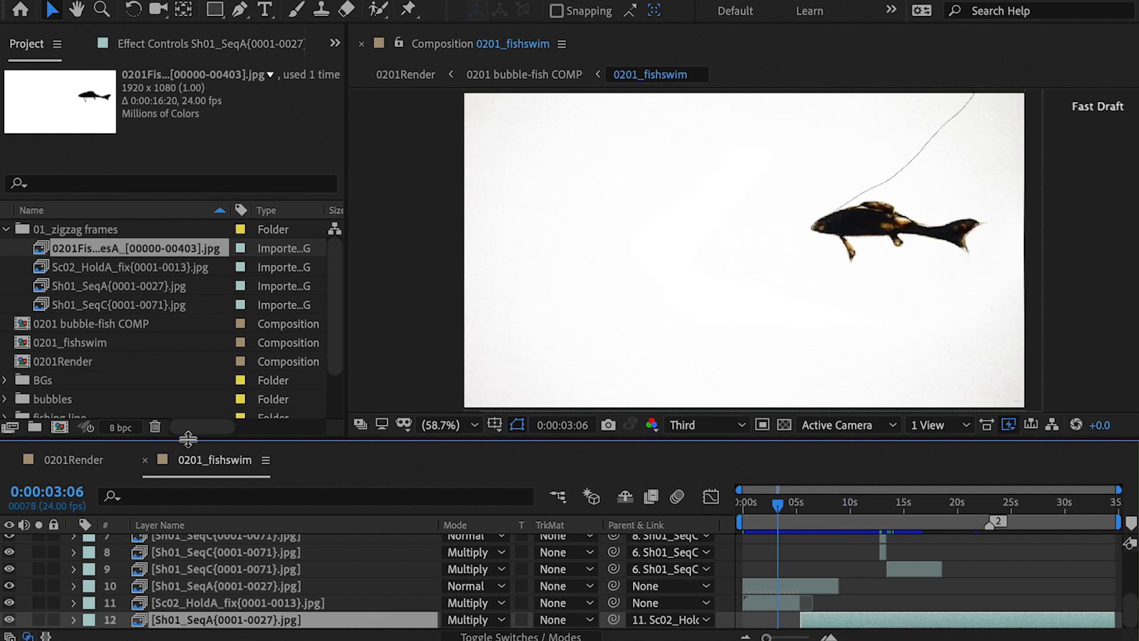
drag(187, 439, 186, 406)
drag(760, 470, 846, 482)
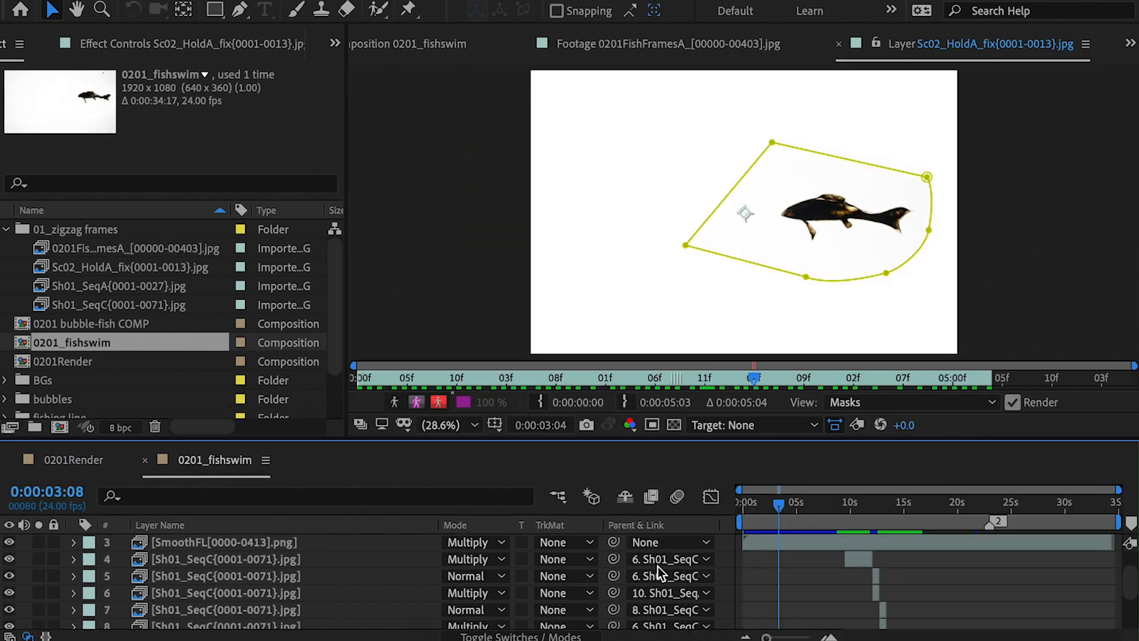
Step: Examine the lower part of the 0201_fishswim layer stack, including the Sc02_HoldA_fix and Sh01_SeqA layers
scroll(657, 567, down, 1)
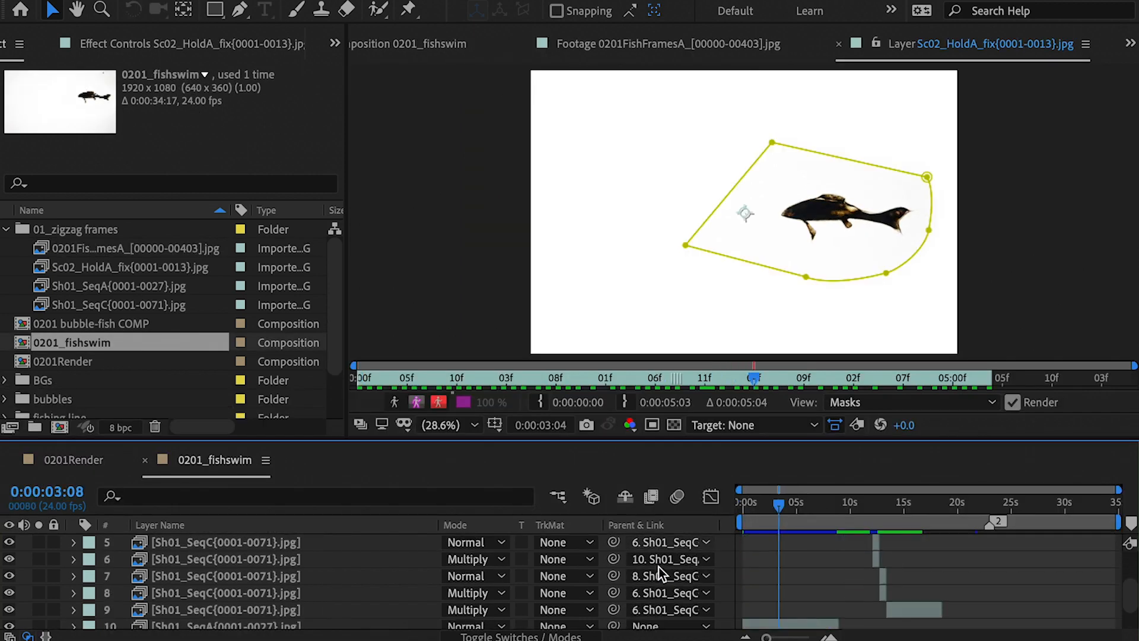
scroll(801, 530, down, 2)
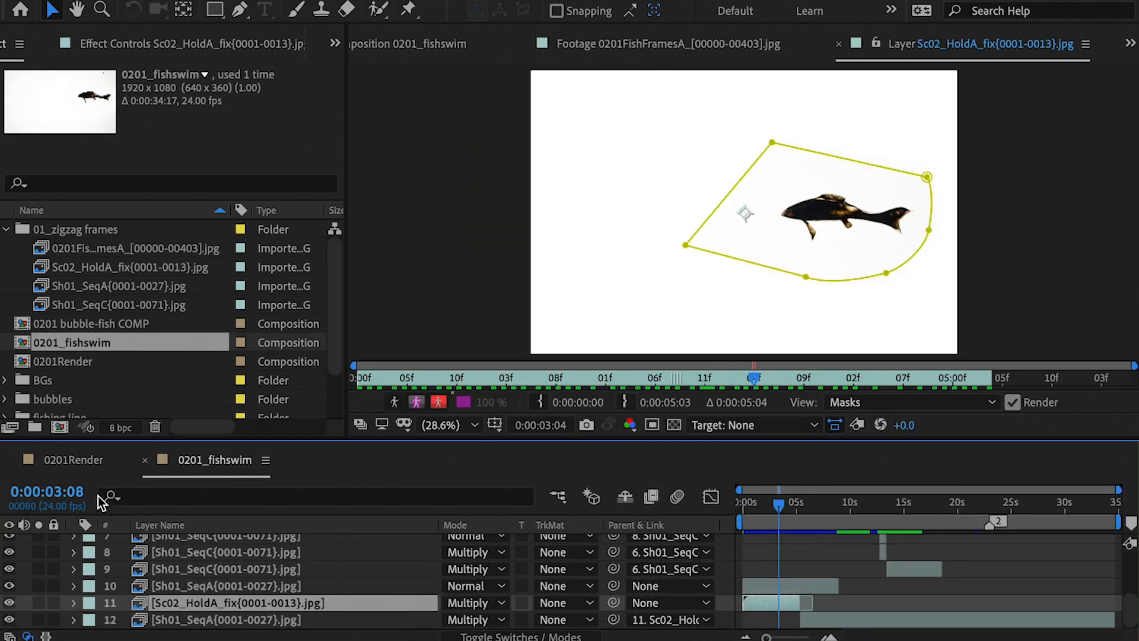
click(74, 602)
click(108, 586)
scroll(148, 588, down, 2)
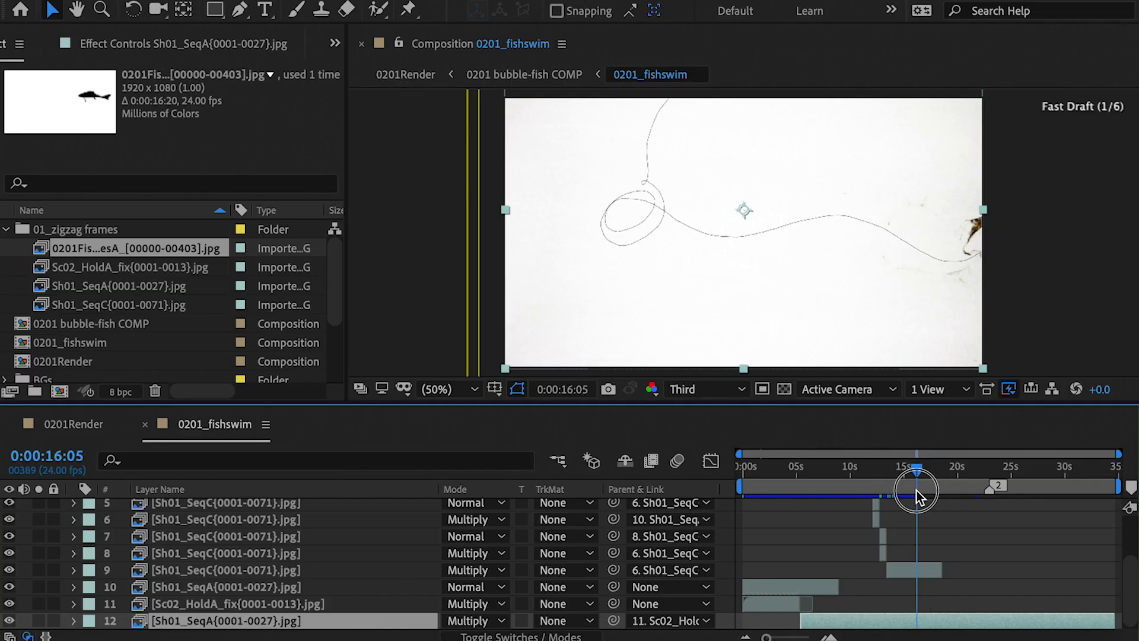
Step: Scrub the 0201_fishswim composition near 16 seconds and the SmoothFL[0000-0413].png layer on its own to examine the fishing line
drag(917, 490, 910, 493)
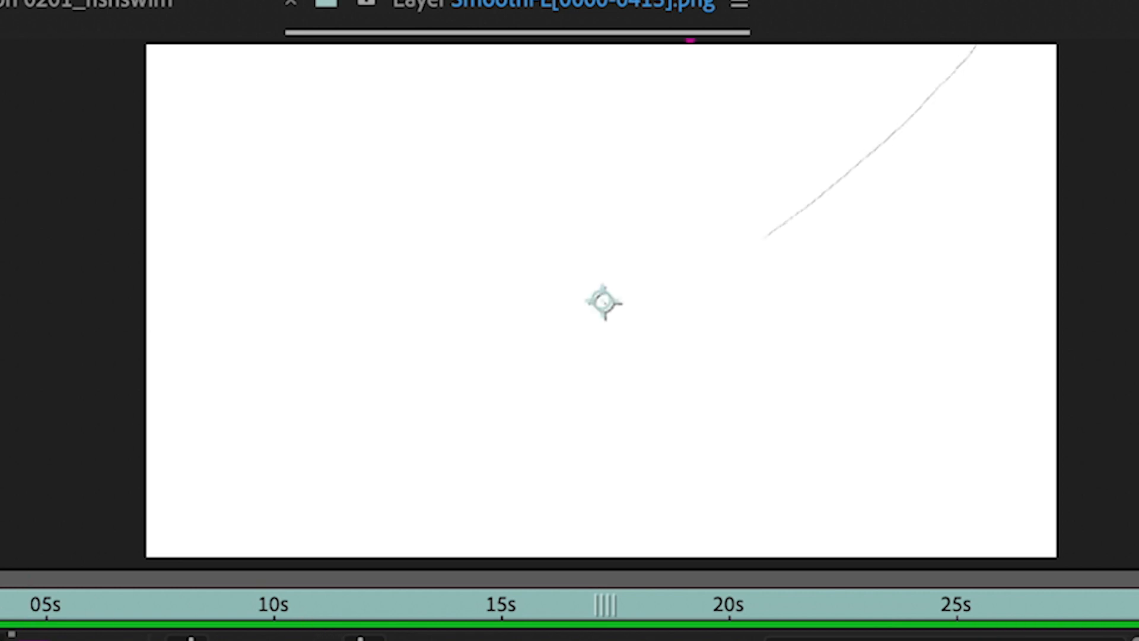
drag(56, 622, 361, 635)
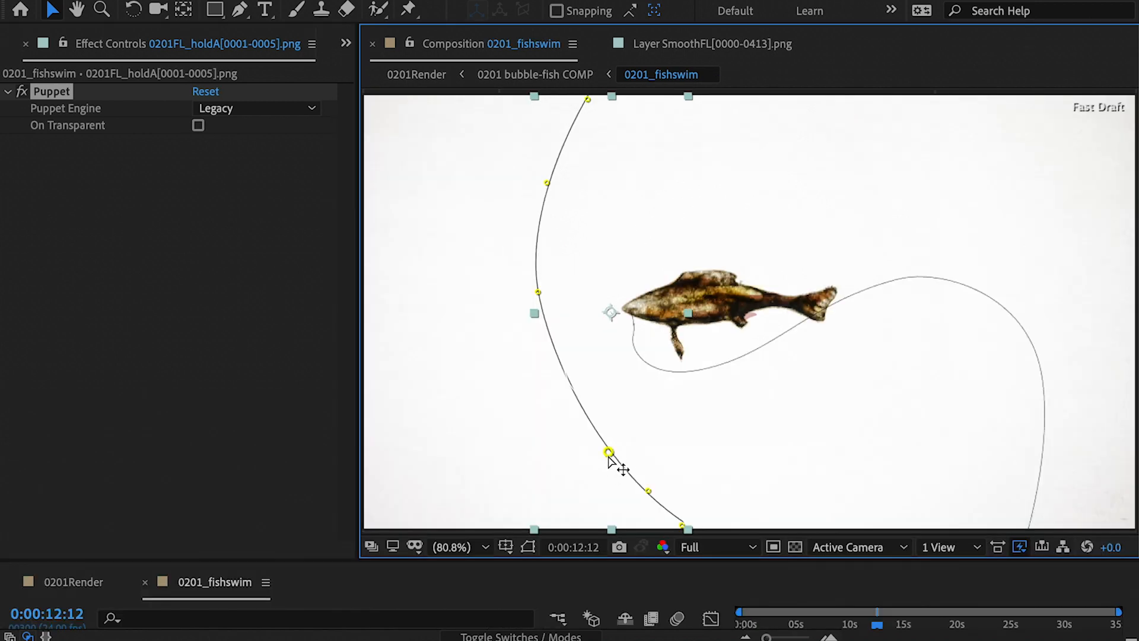
Step: Try to bend the 0201FL_holdA[0001-0005].png fishing line by moving one of its lower puppet pins, and undo the move
mouse_move(609, 454)
mouse_down()
mouse_move(579, 465)
mouse_move(627, 457)
mouse_move(593, 464)
mouse_move(617, 454)
mouse_move(603, 461)
mouse_up()
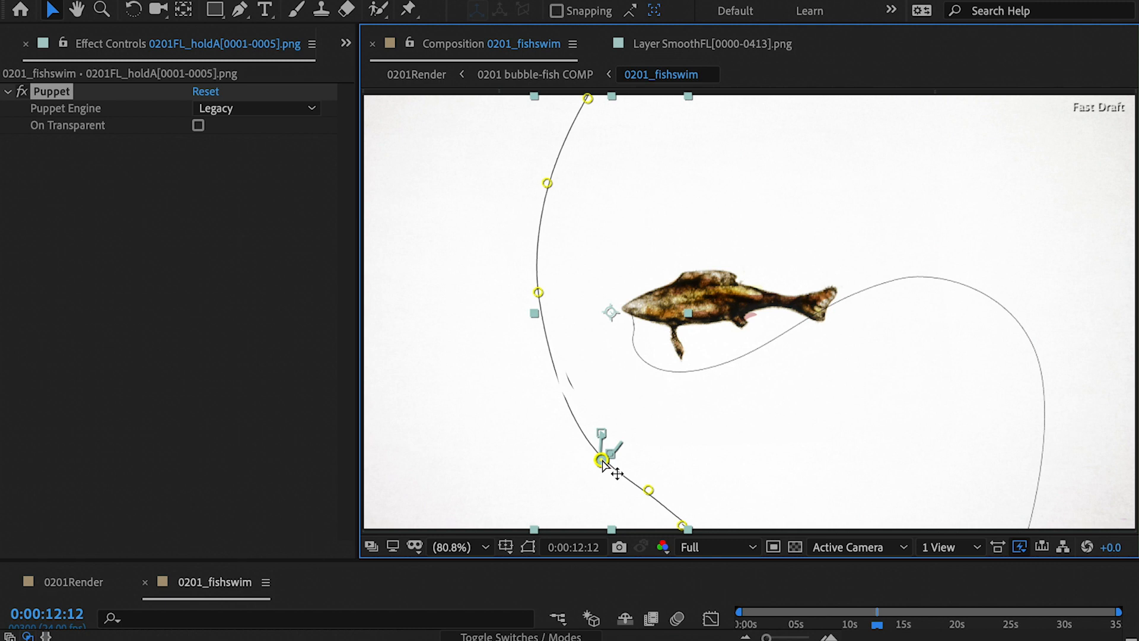
key(ctrl+z)
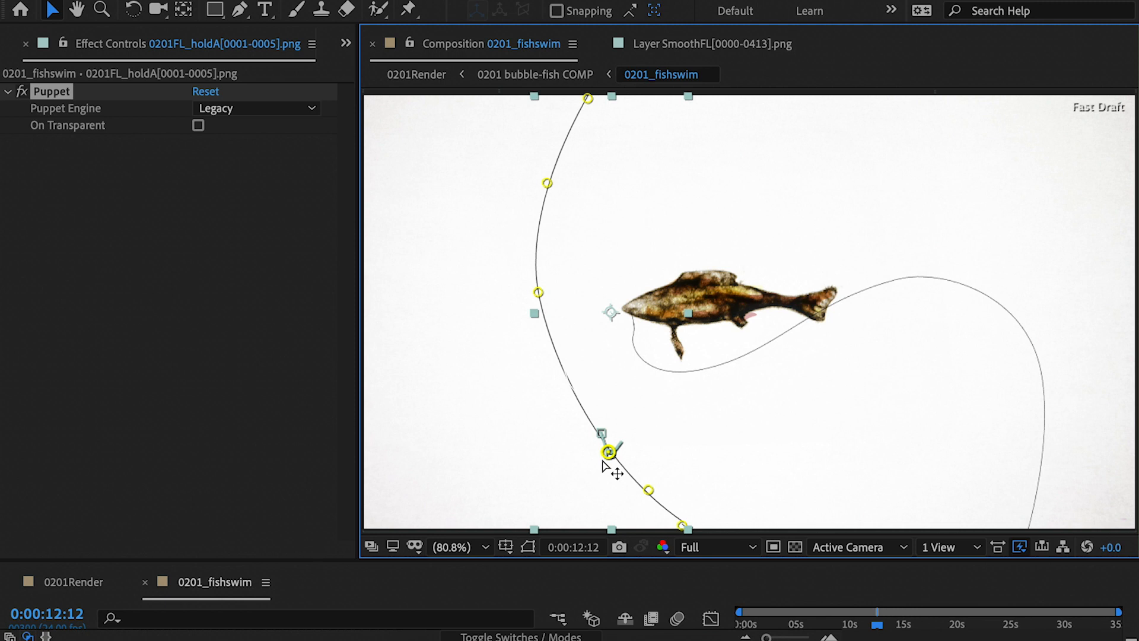
Step: Review the animated fish and fishing line by playing and scrubbing the 0201_fishswim composition
key(space)
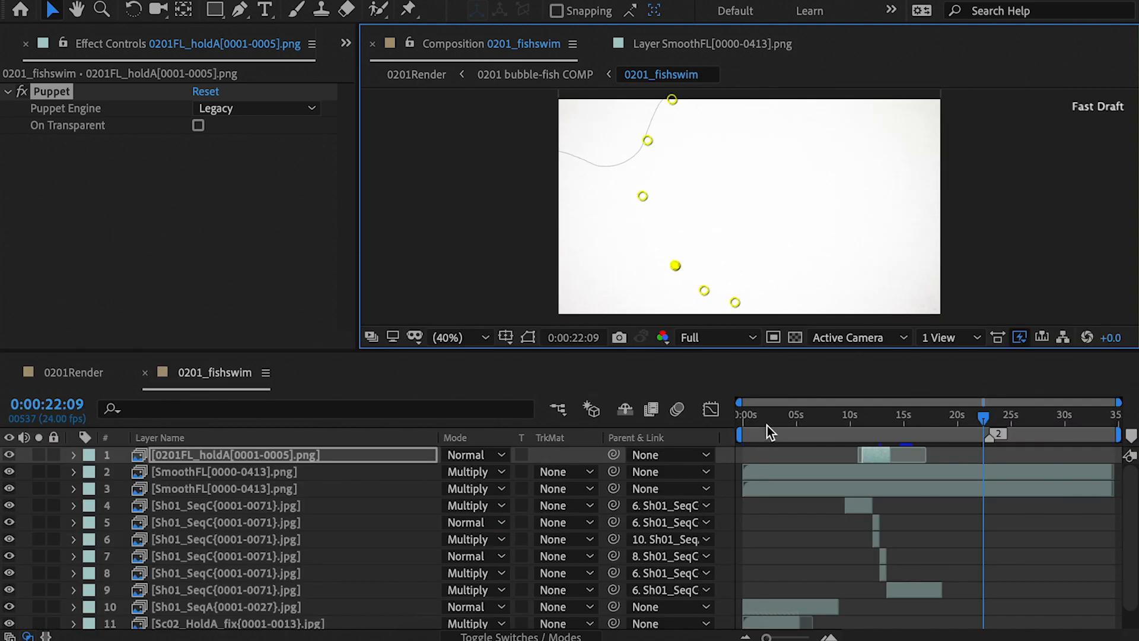
drag(765, 419, 848, 433)
click(777, 470)
drag(178, 369, 578, 370)
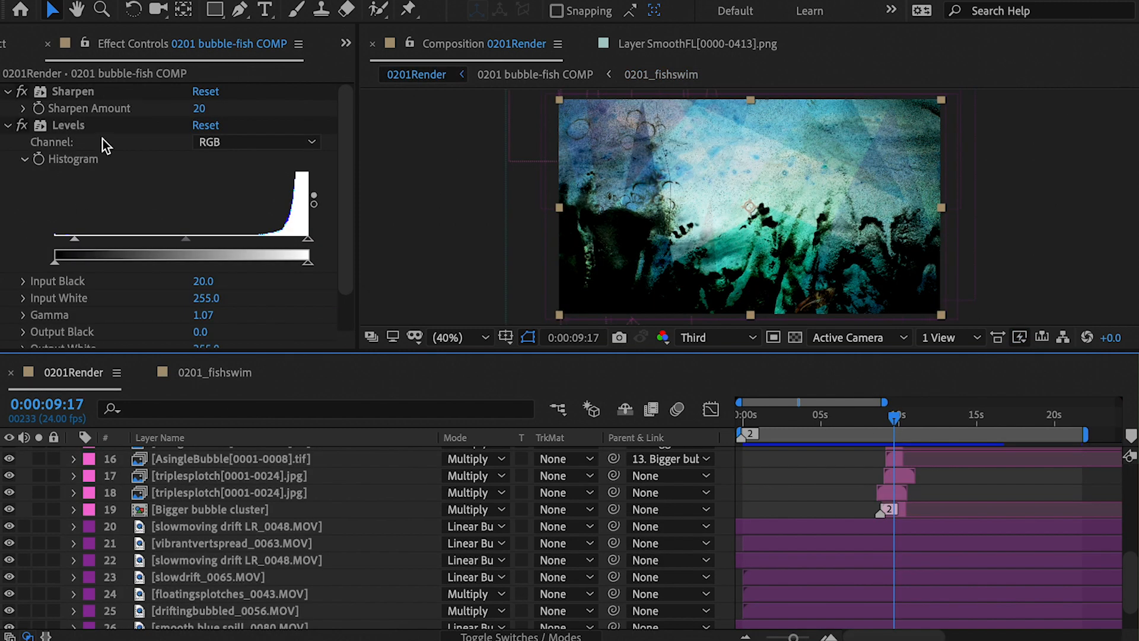
Step: Open the 0201 bubble-fish COMP composition and scrub through it to see the bubbles combined with the swimming fish
click(7, 45)
scroll(151, 465, up, 5)
double_click(149, 459)
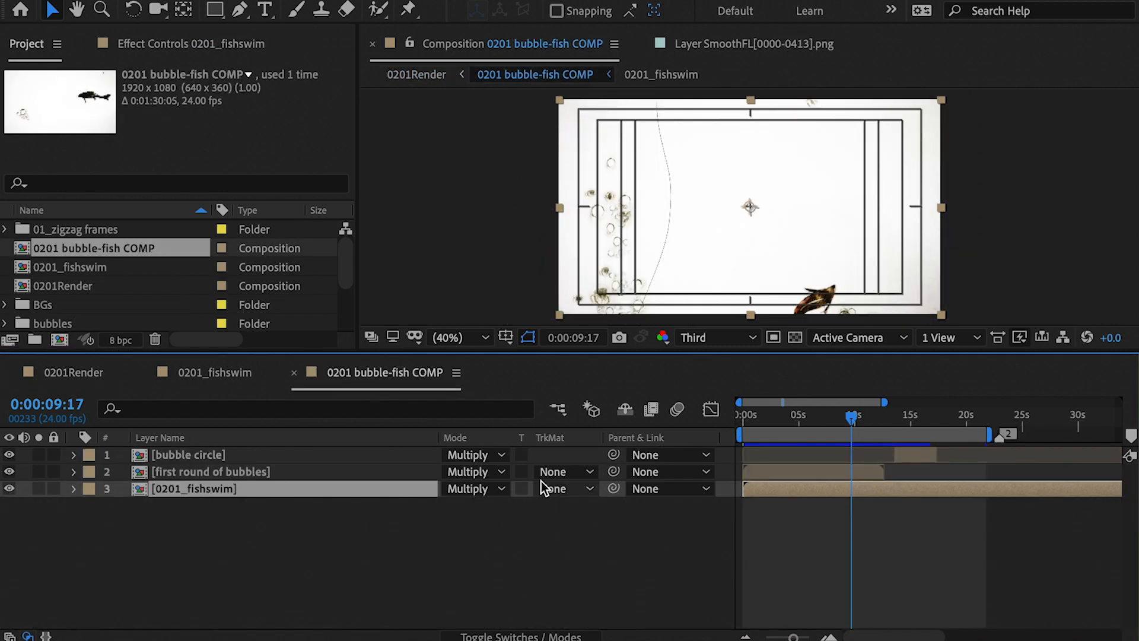
click(202, 530)
click(184, 496)
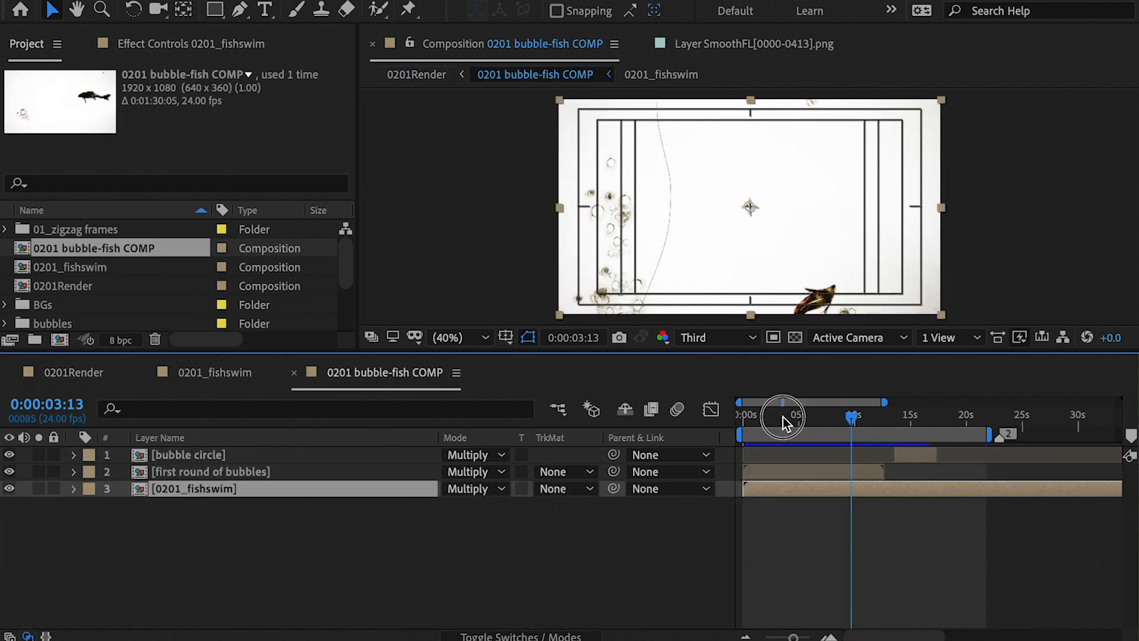
drag(783, 418, 872, 439)
drag(877, 439, 755, 460)
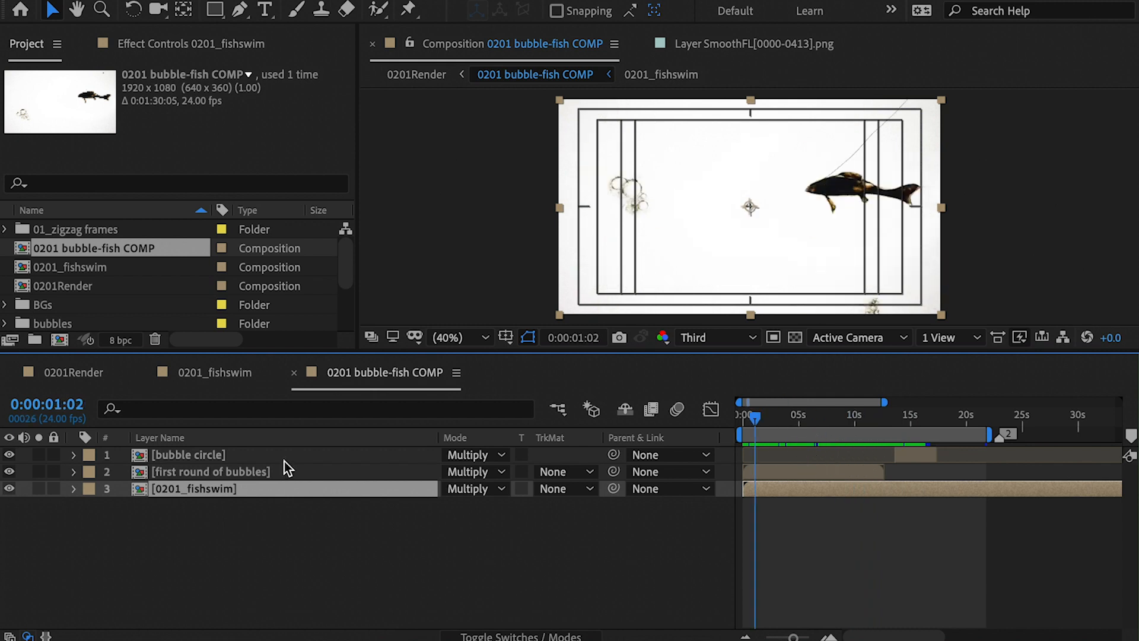
Step: Open the first round of bubbles precomp and inspect the upper triplesplotch[0001-0024].jpg layer's frames at a closer zoom in the Layer viewer
double_click(231, 471)
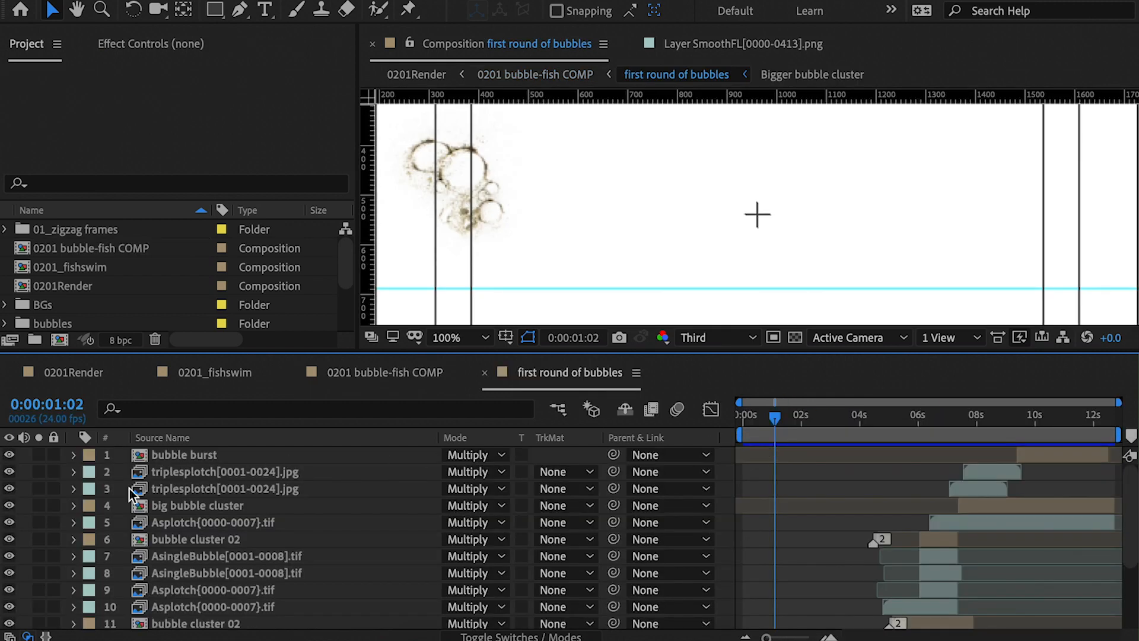
click(171, 460)
double_click(172, 471)
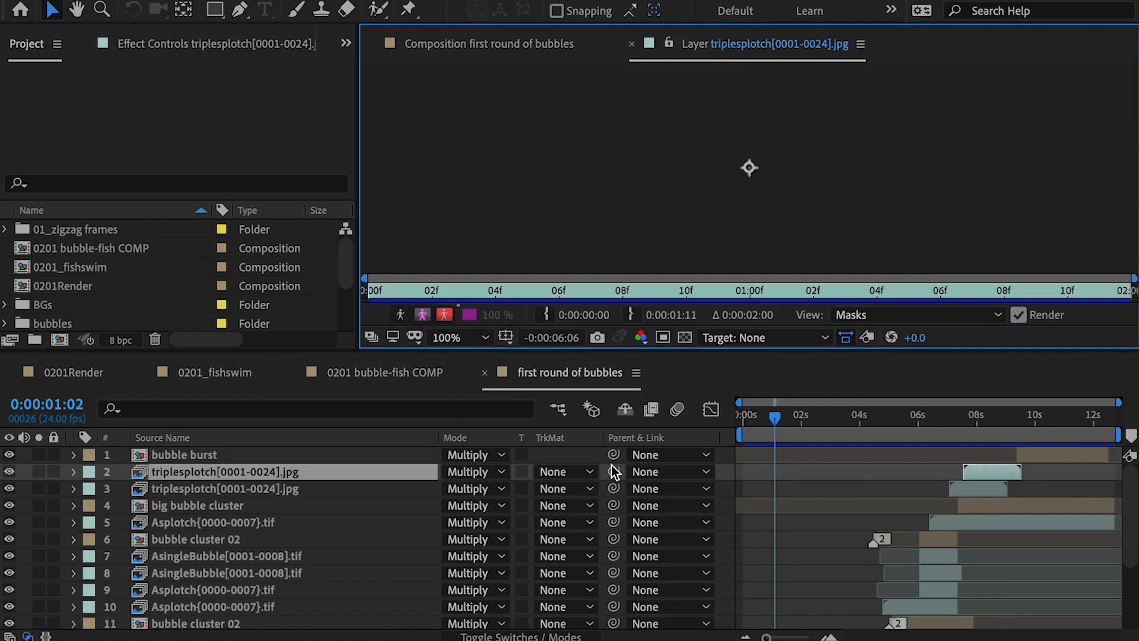
drag(356, 353, 384, 578)
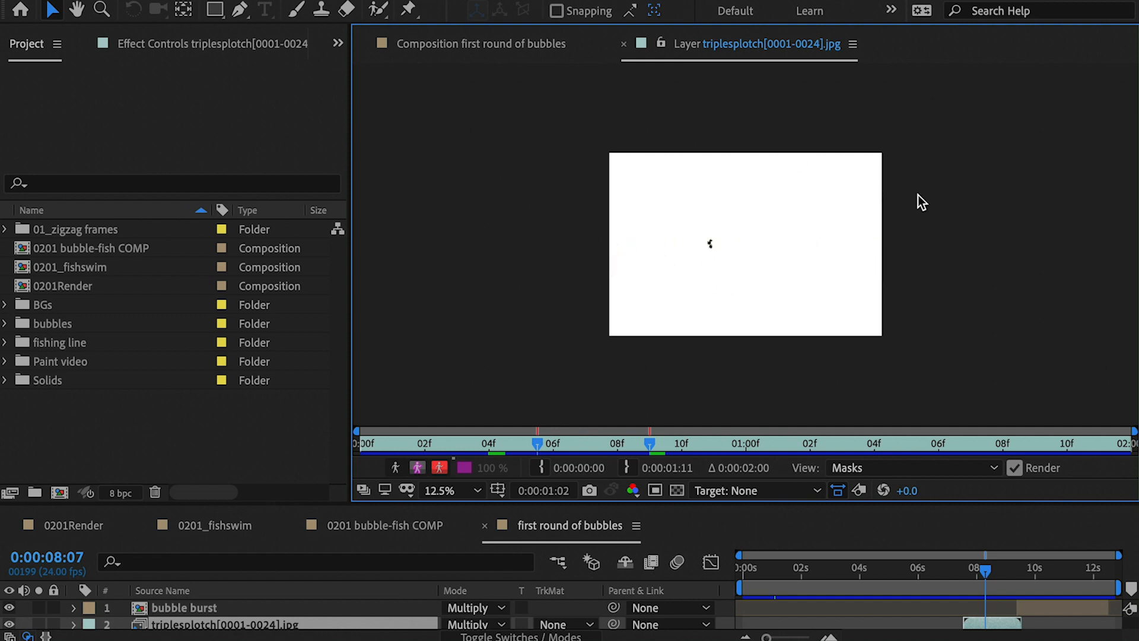
scroll(926, 213, up, 4)
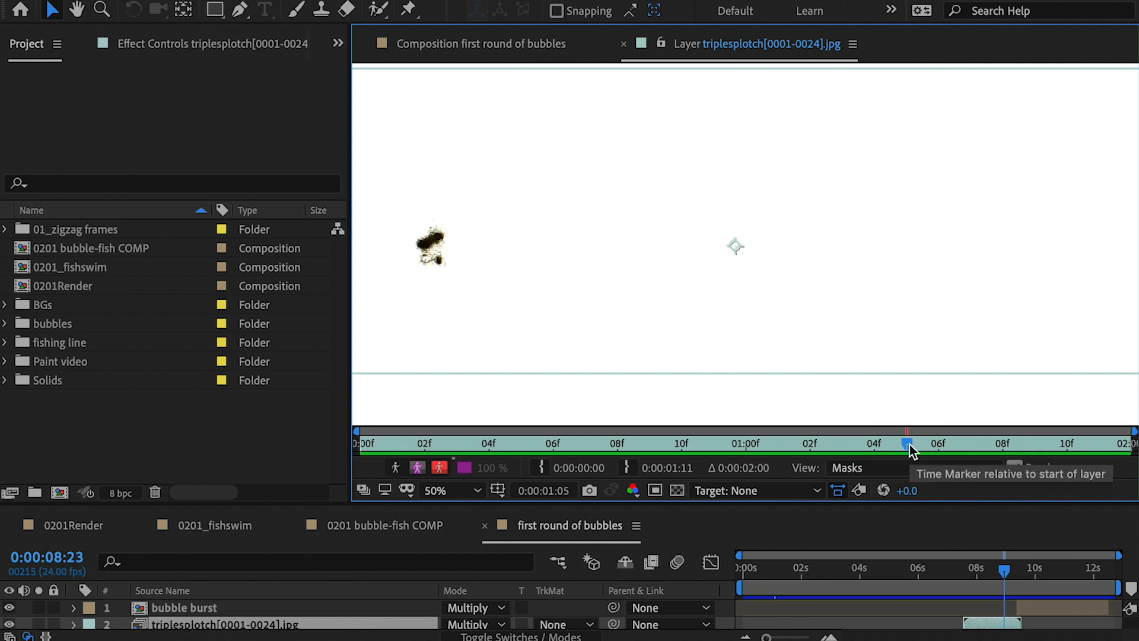
Step: Open the first AsingleBubble[0001-0008].tif layer in first round of bubbles and play its frames
click(254, 621)
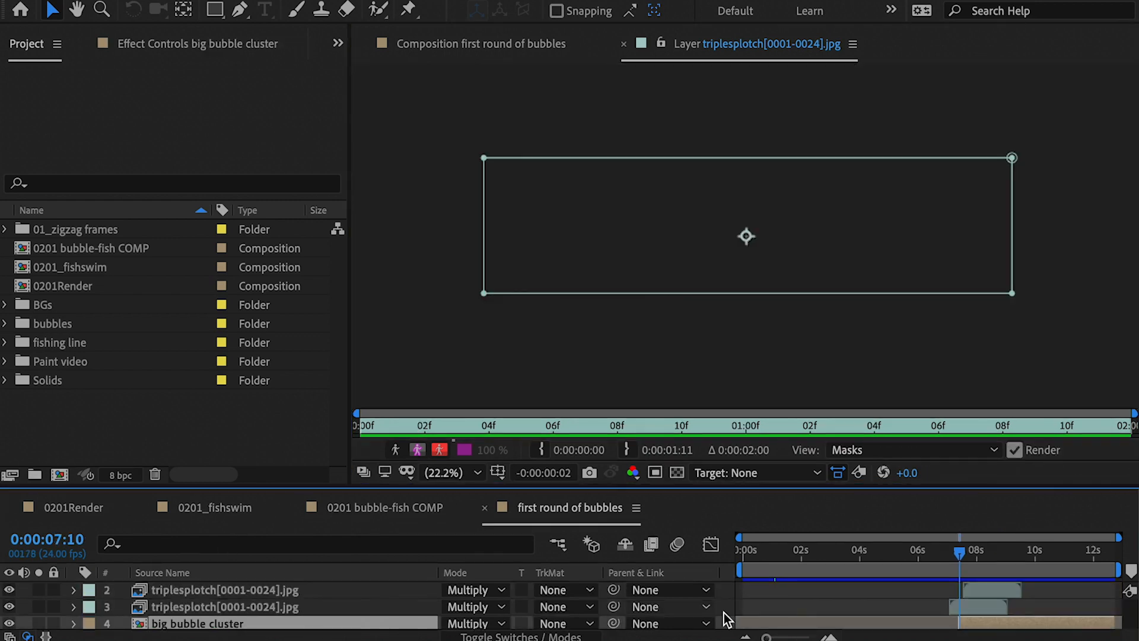
scroll(871, 614, down, 4)
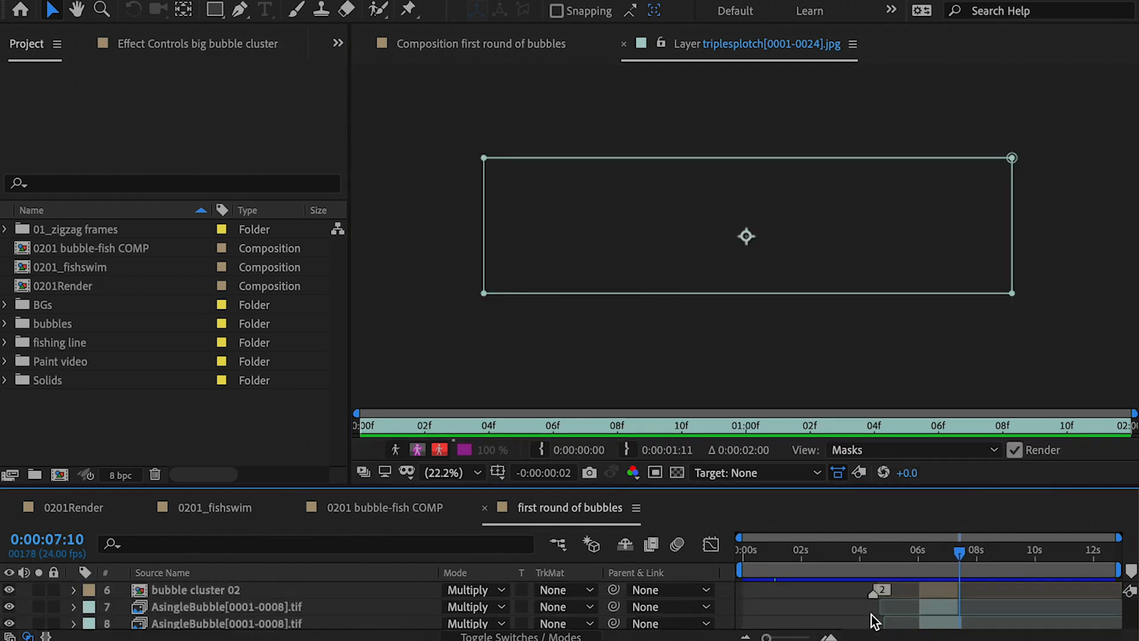
click(206, 611)
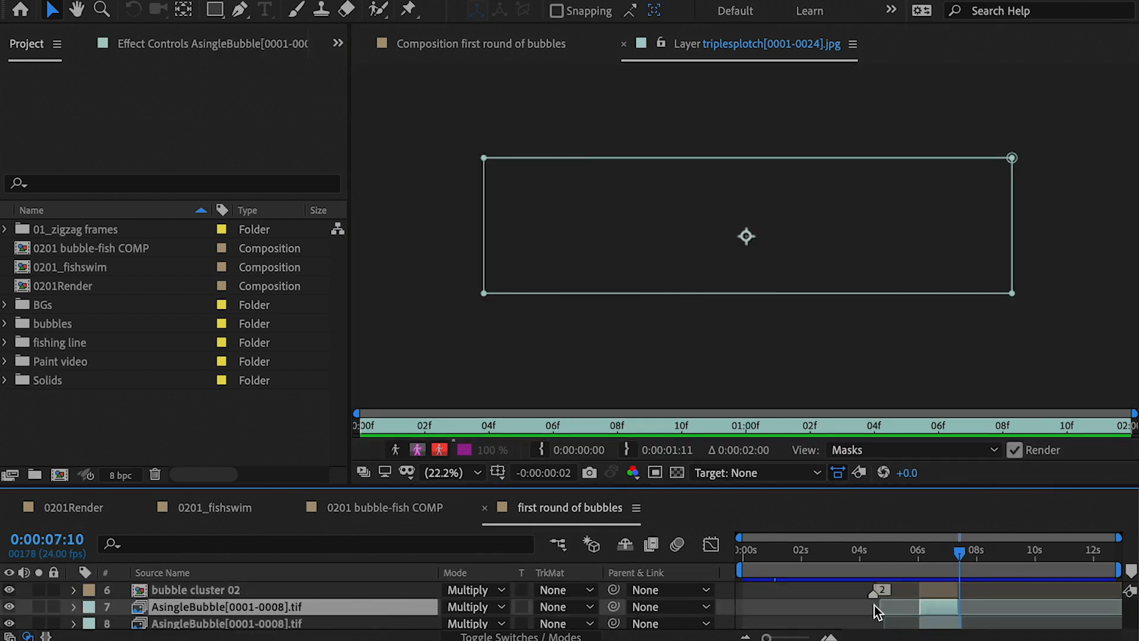
click(938, 553)
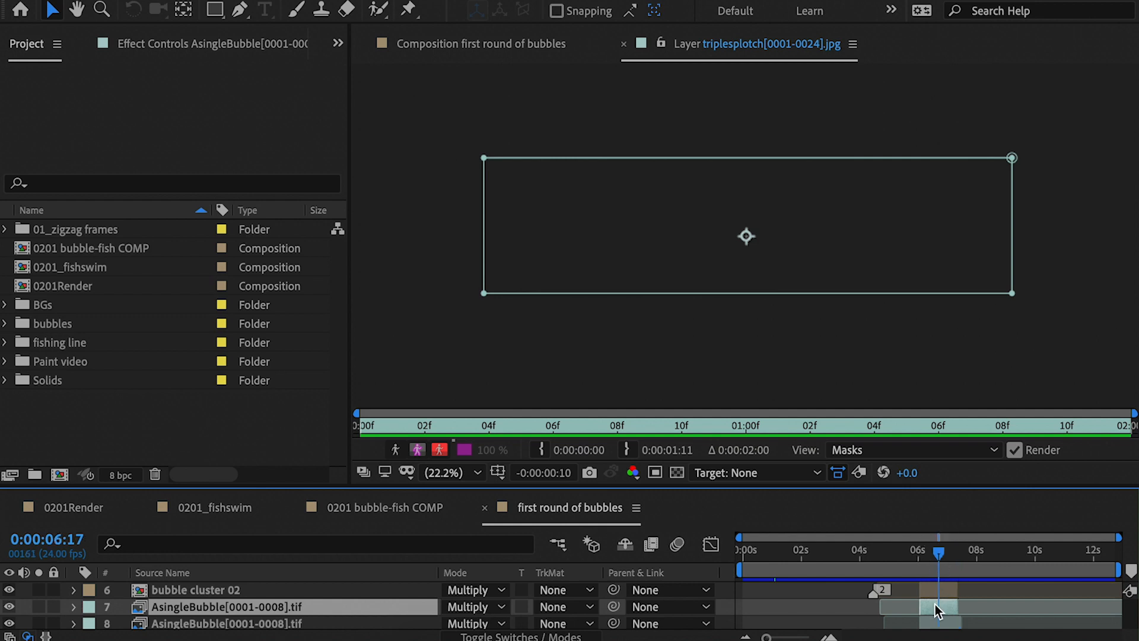
double_click(175, 606)
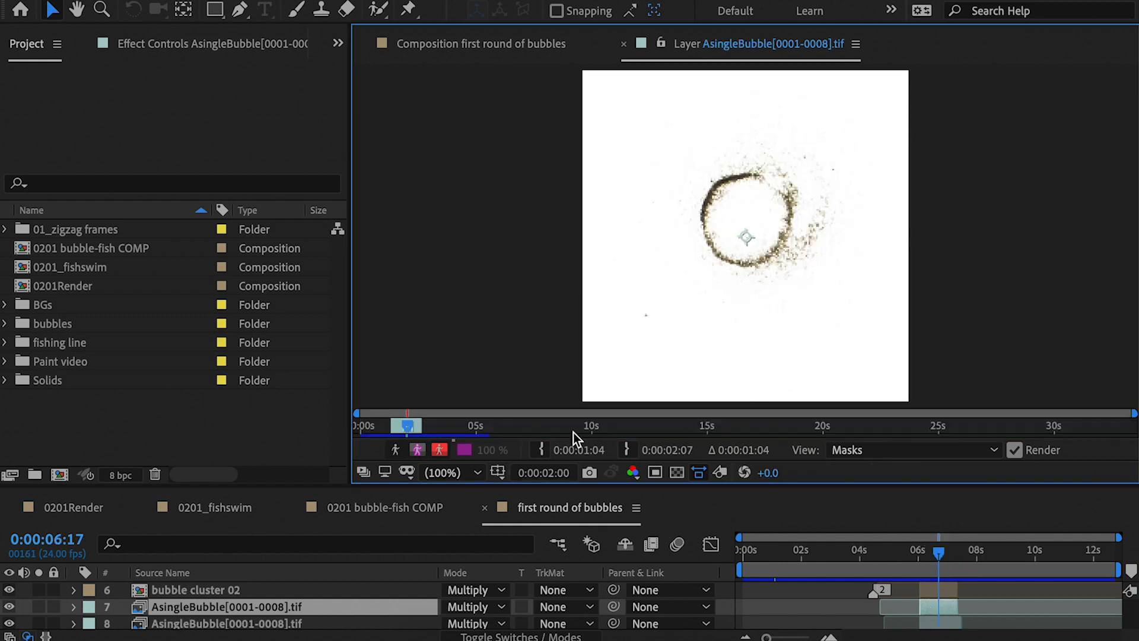
key(space)
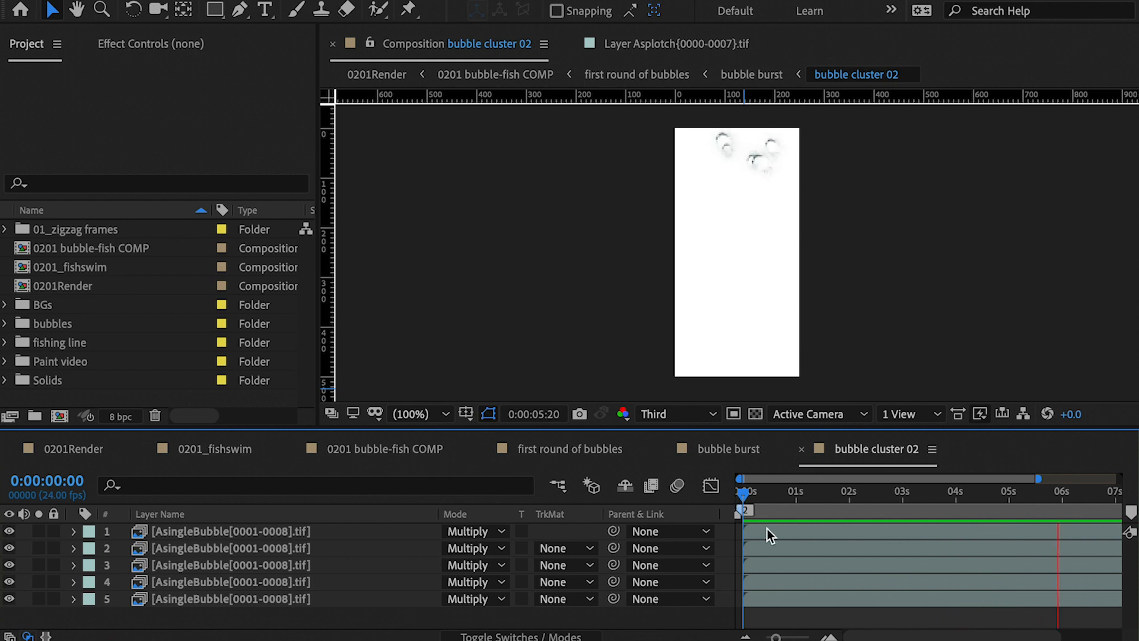
Step: Preview the bubble burst composition and its placement within first round of bubbles
click(723, 452)
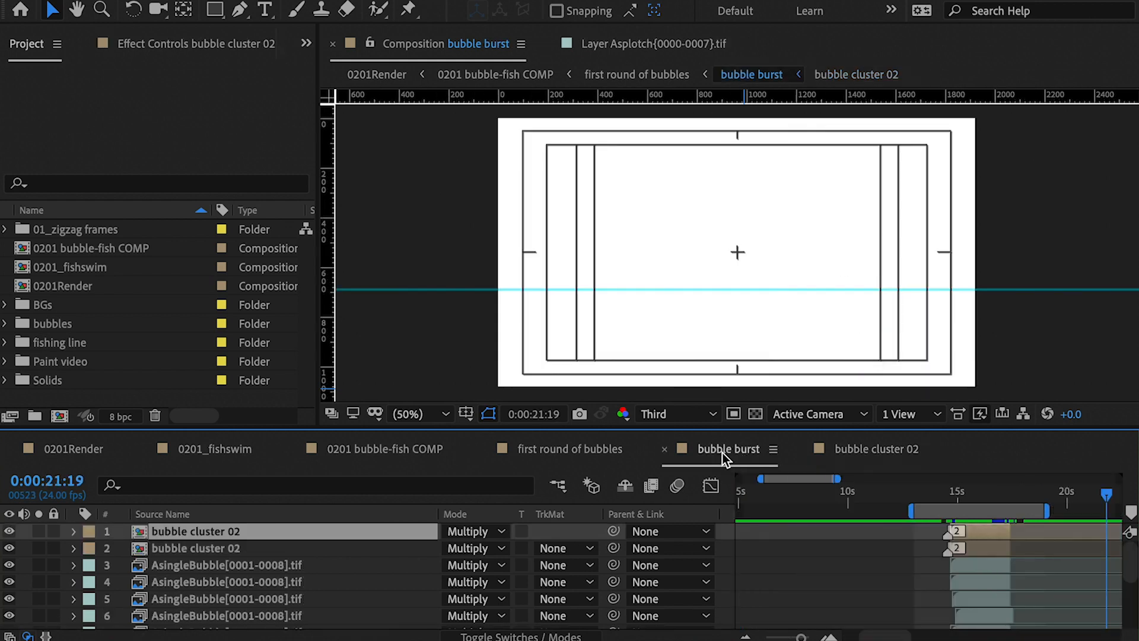
click(957, 499)
key(space)
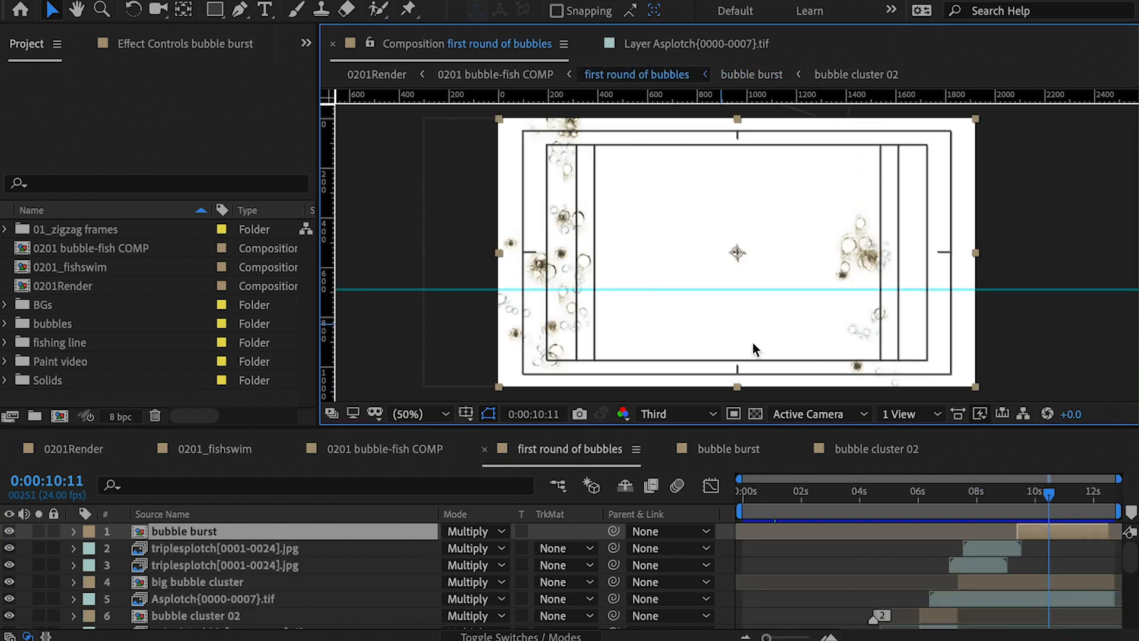
key(space)
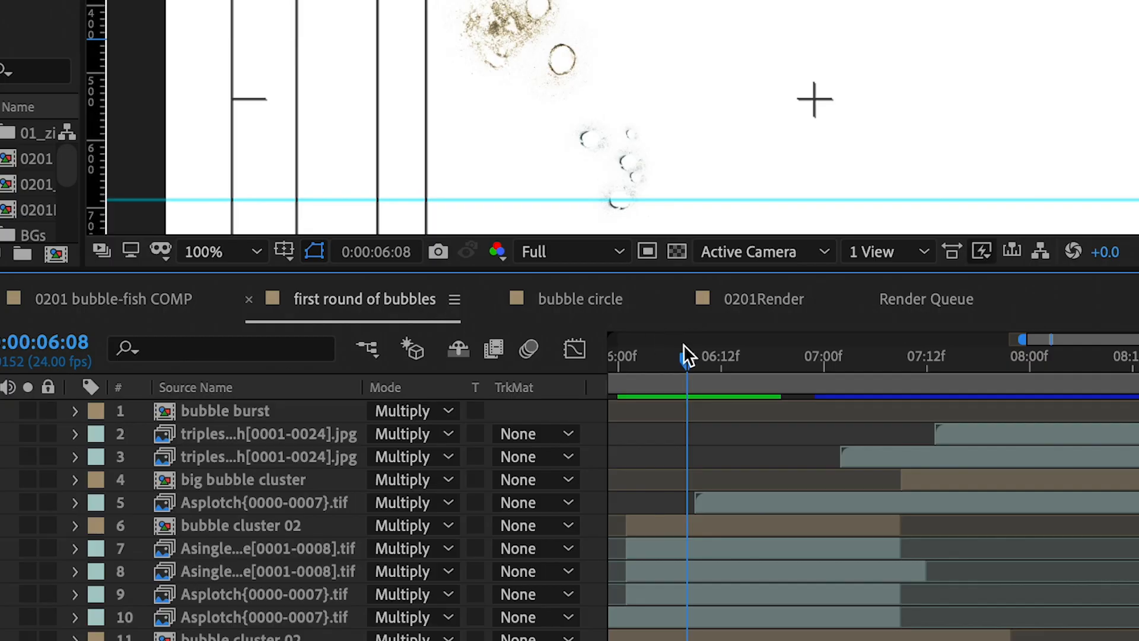
Step: Scrub first round of bubbles, return to the 0201 bubble-fish COMP composition and scrub its bubbles together with the fish
drag(690, 364, 643, 386)
click(154, 297)
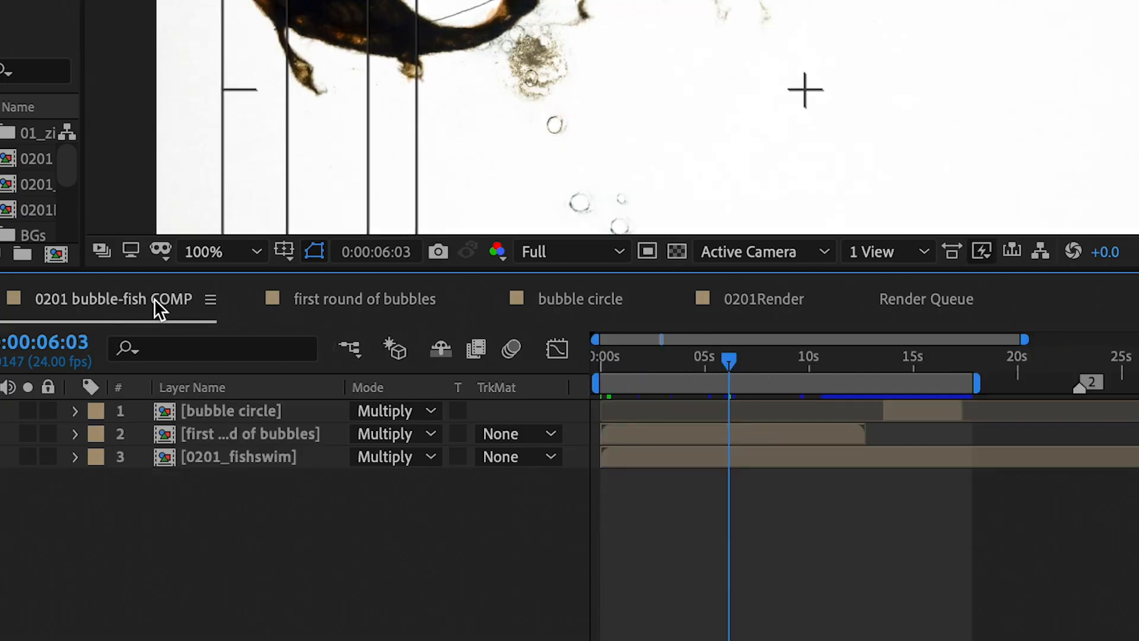
drag(729, 354, 720, 358)
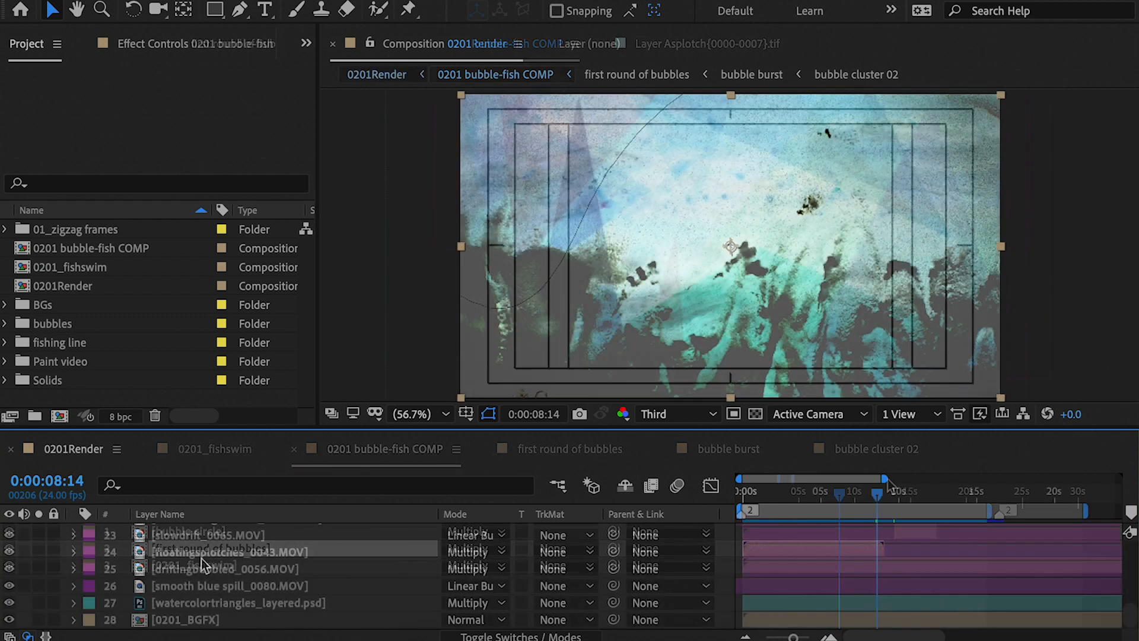
Step: Open the 0201_BGFX background from 0201Render and preview its nested BG01_comp
double_click(136, 620)
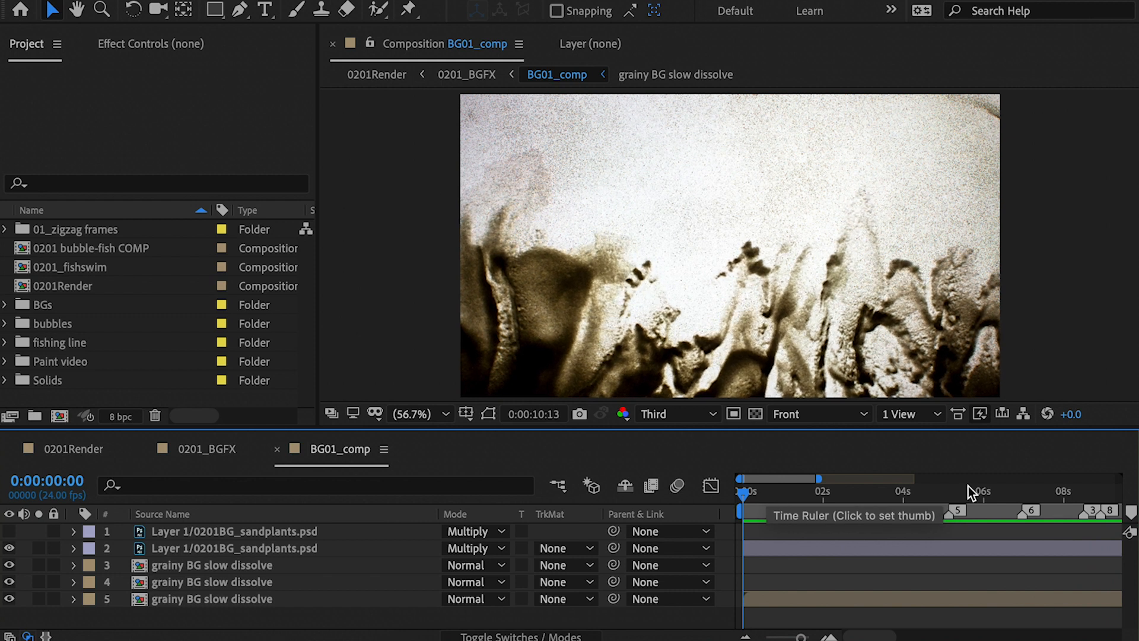
key(space)
Step: Open the bottom grainy BG slow dissolve precomp and play the layer 5 BG_0013.jpg opacity dissolve from 0:00:05:08
click(256, 599)
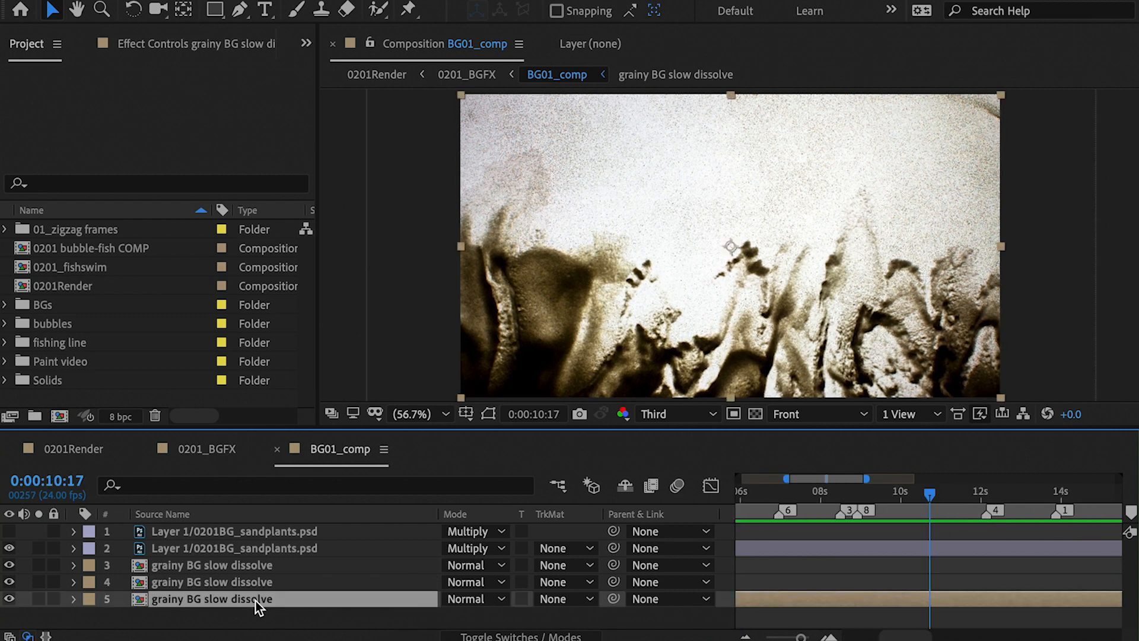
double_click(321, 604)
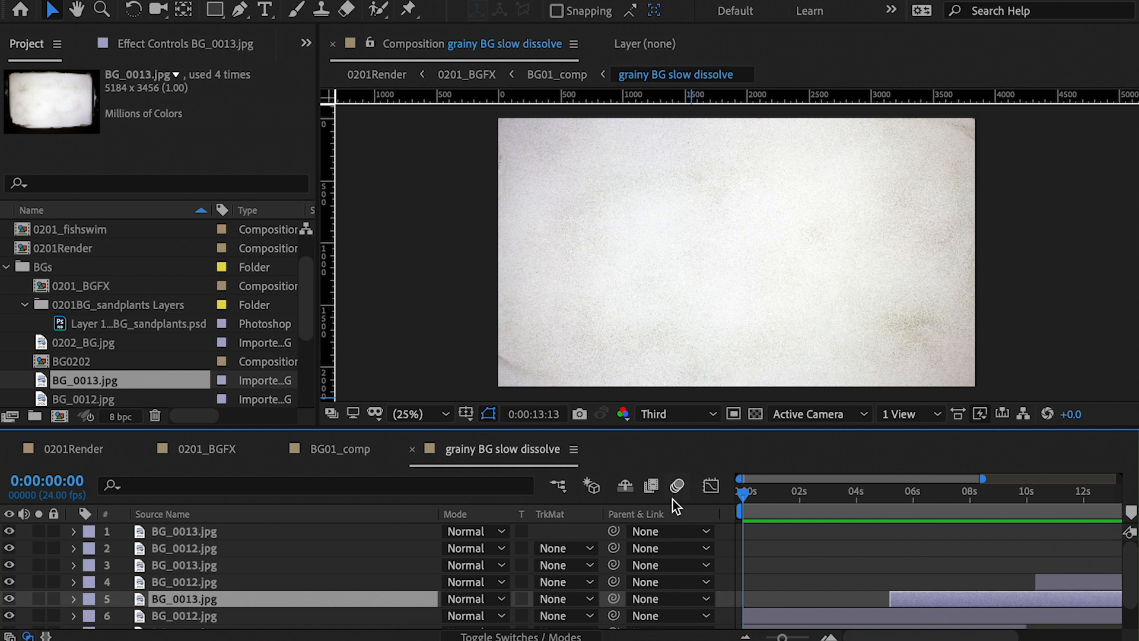
key(space)
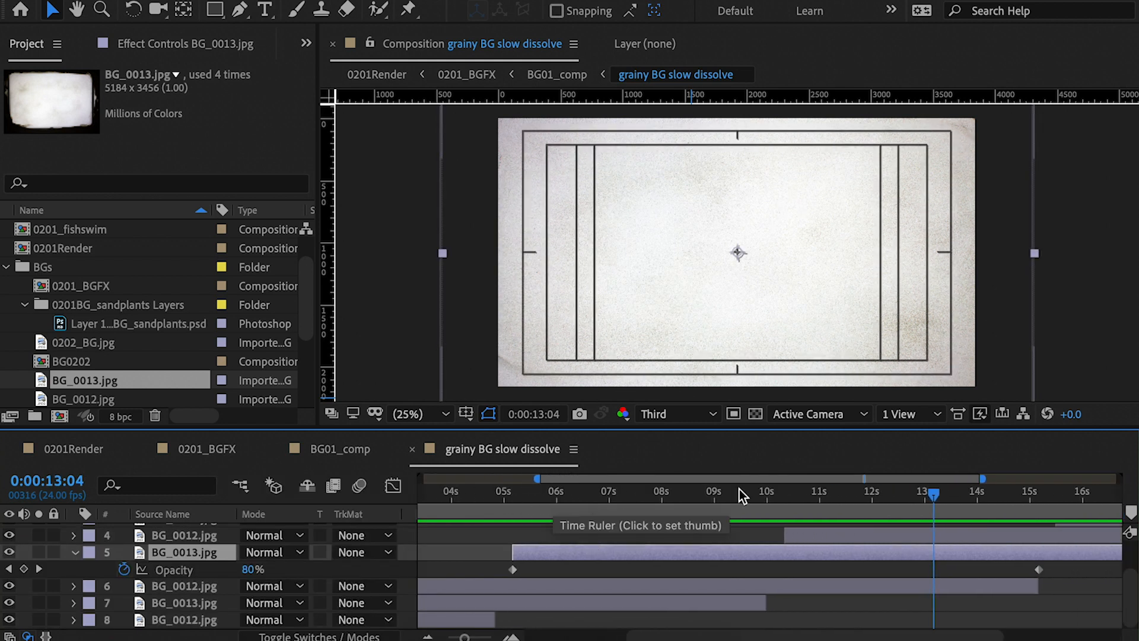
click(523, 494)
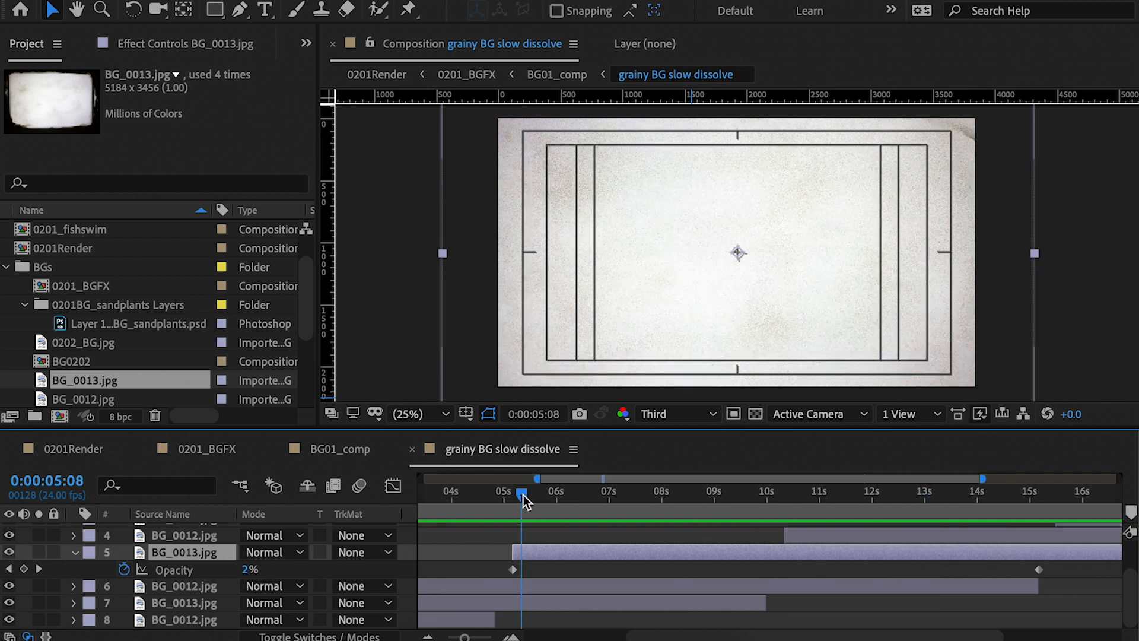
key(space)
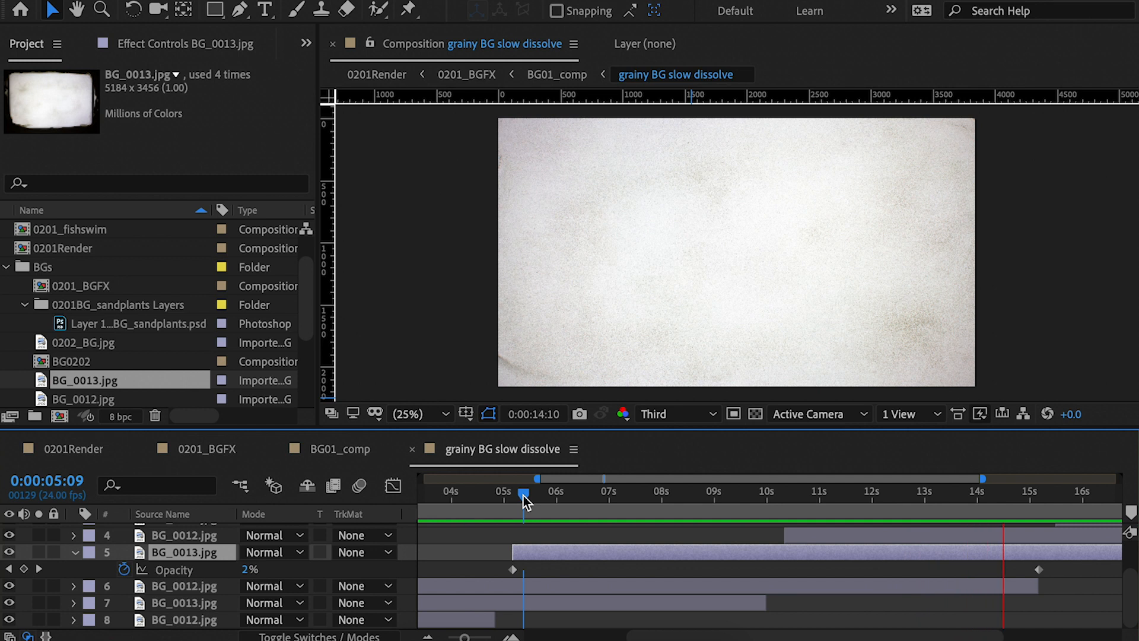
Step: Close grainy BG slow dissolve, open BG01_comp's layer 2 sandplants artwork in the Layer viewer and scrub its first seconds
click(412, 449)
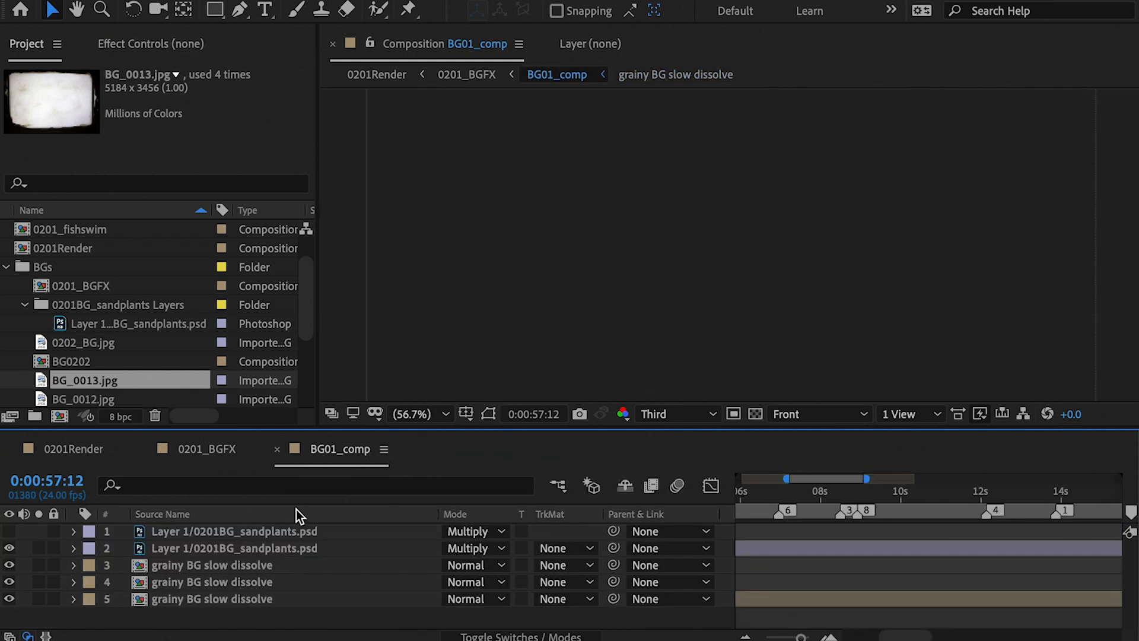
double_click(173, 549)
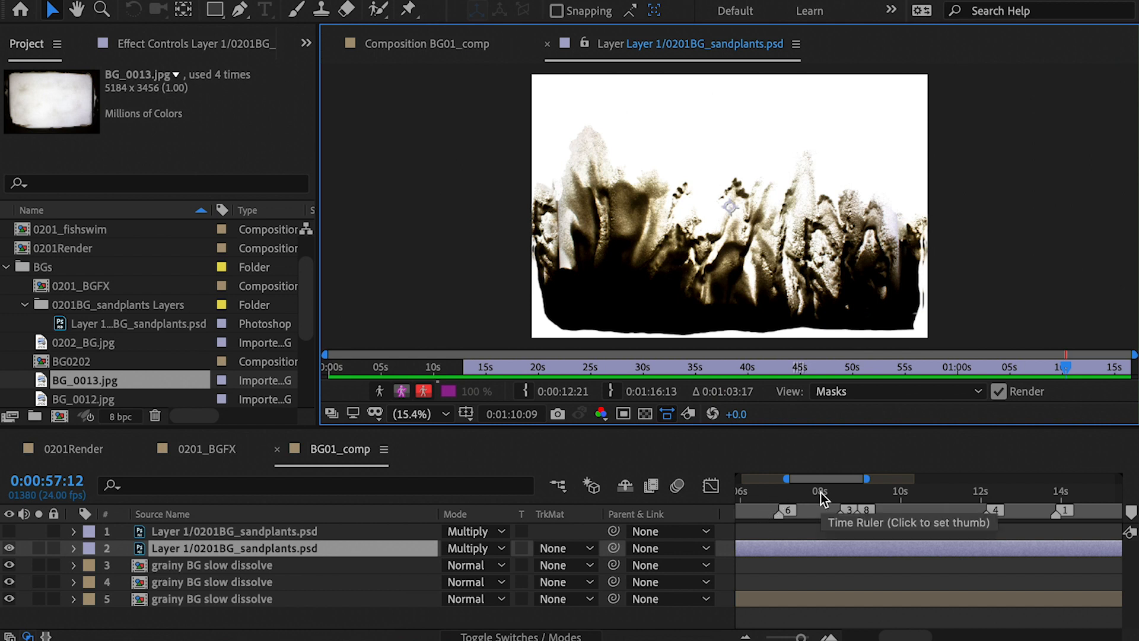
drag(786, 478, 694, 489)
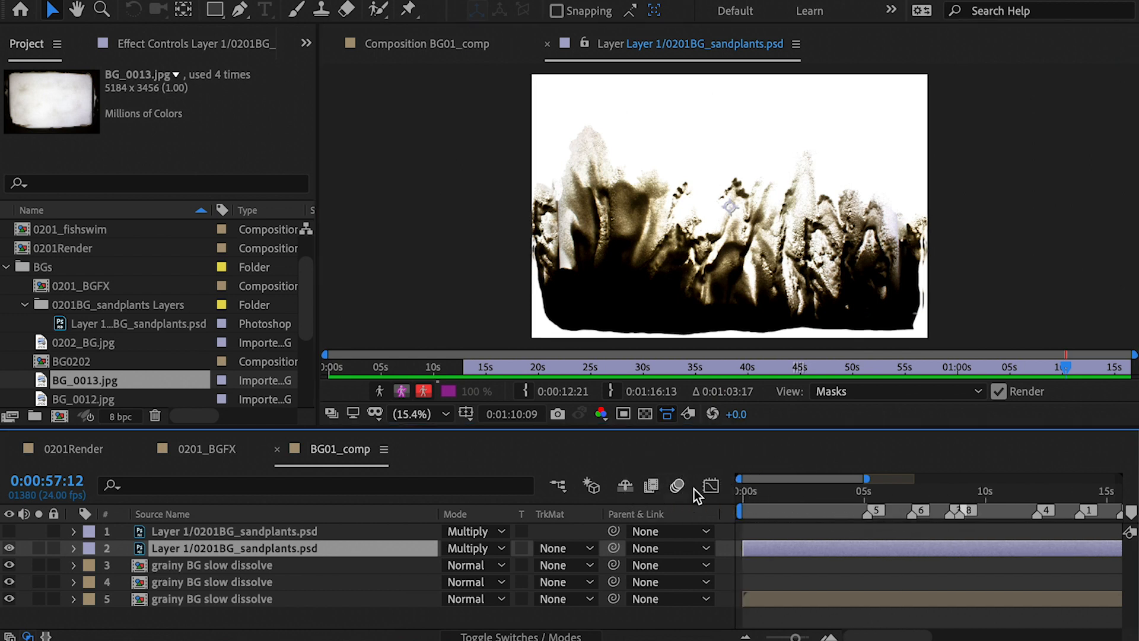
click(764, 491)
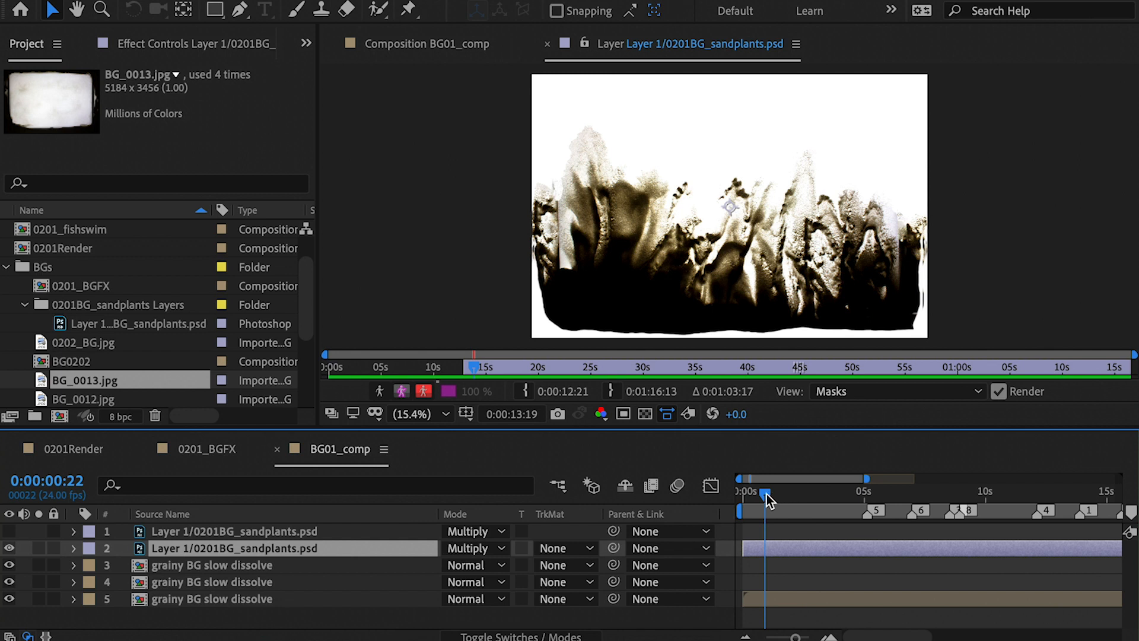
drag(766, 493, 836, 497)
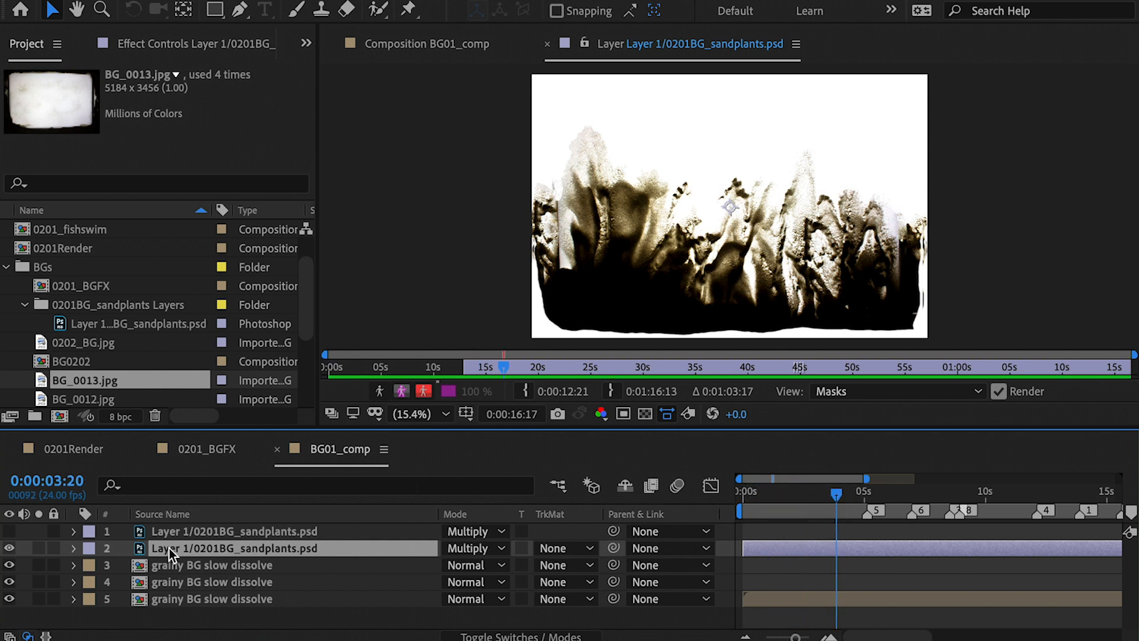
Step: Expand the layer 2 sandplants properties, select its Effects group and return to the BG01_comp composition view
click(74, 550)
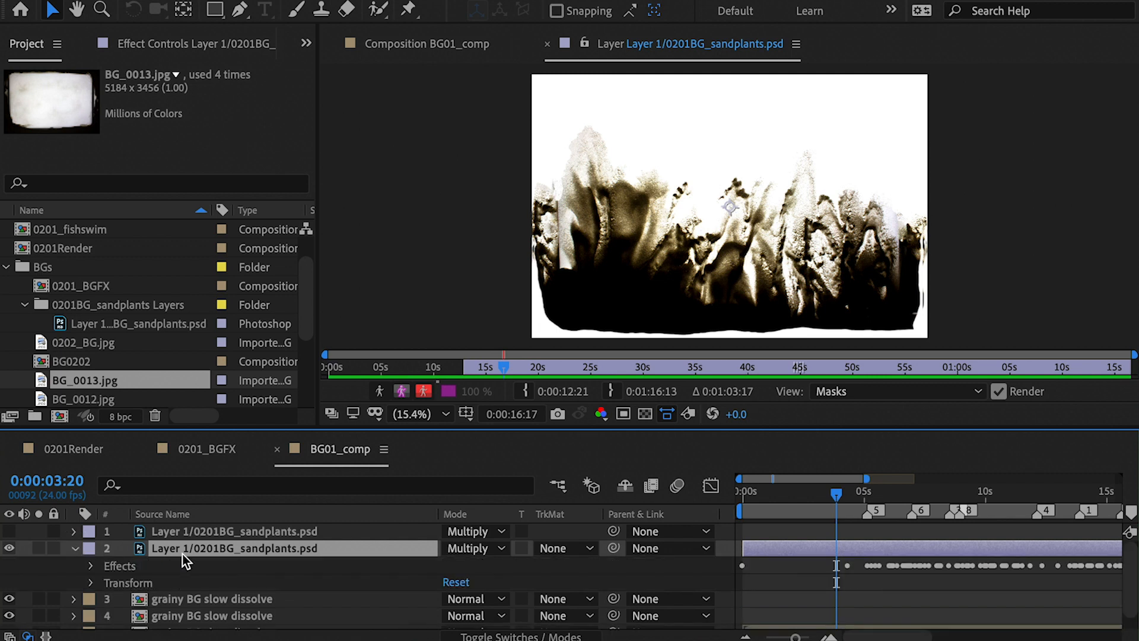
click(117, 567)
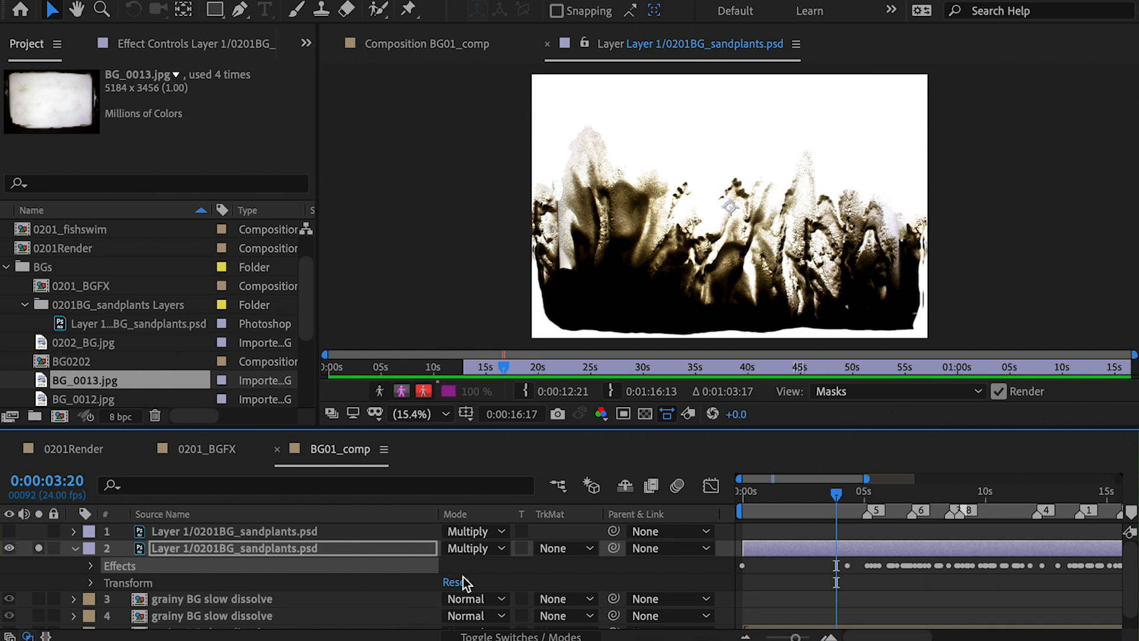
click(382, 50)
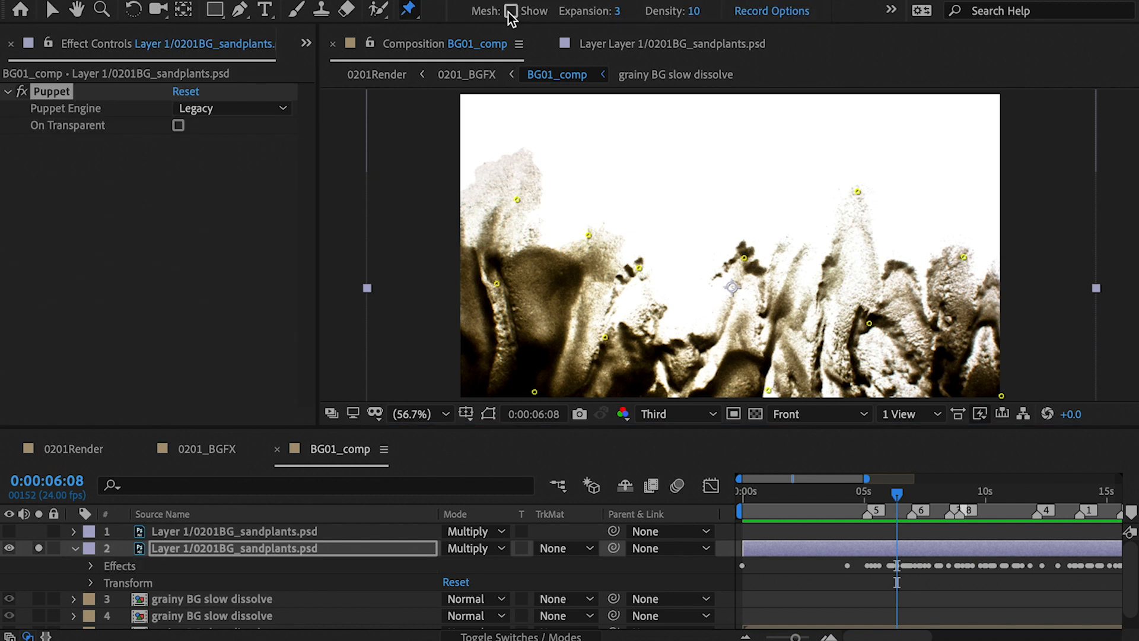
Step: Show the Puppet mesh on the sandplants layer, enlarge the composition view and scrub through the plants' pin animation
click(510, 13)
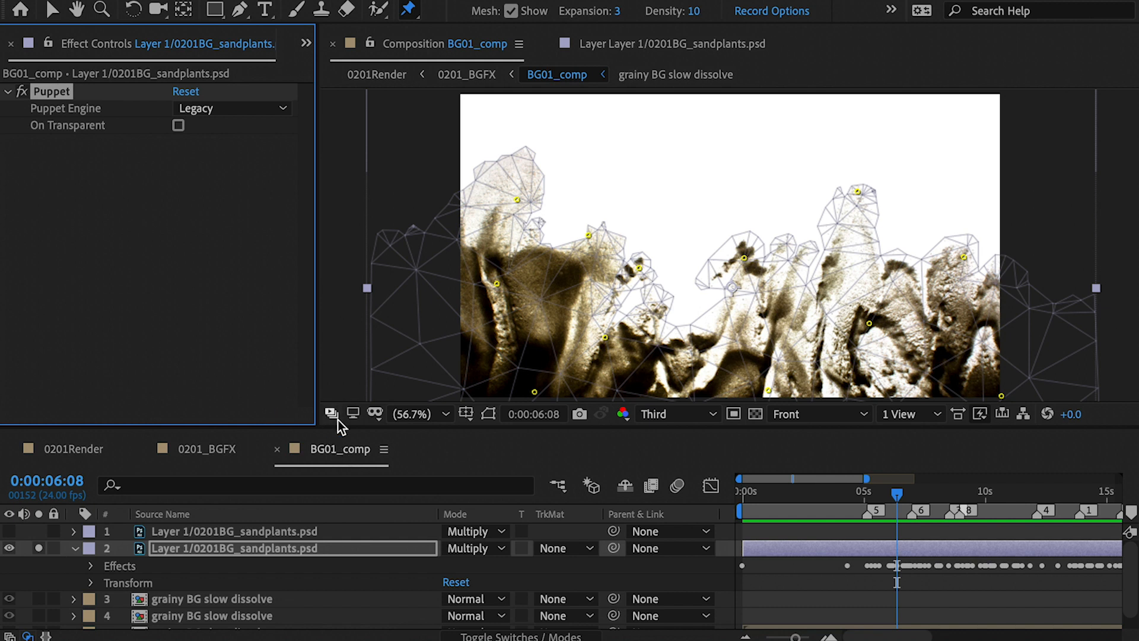
drag(321, 427, 331, 503)
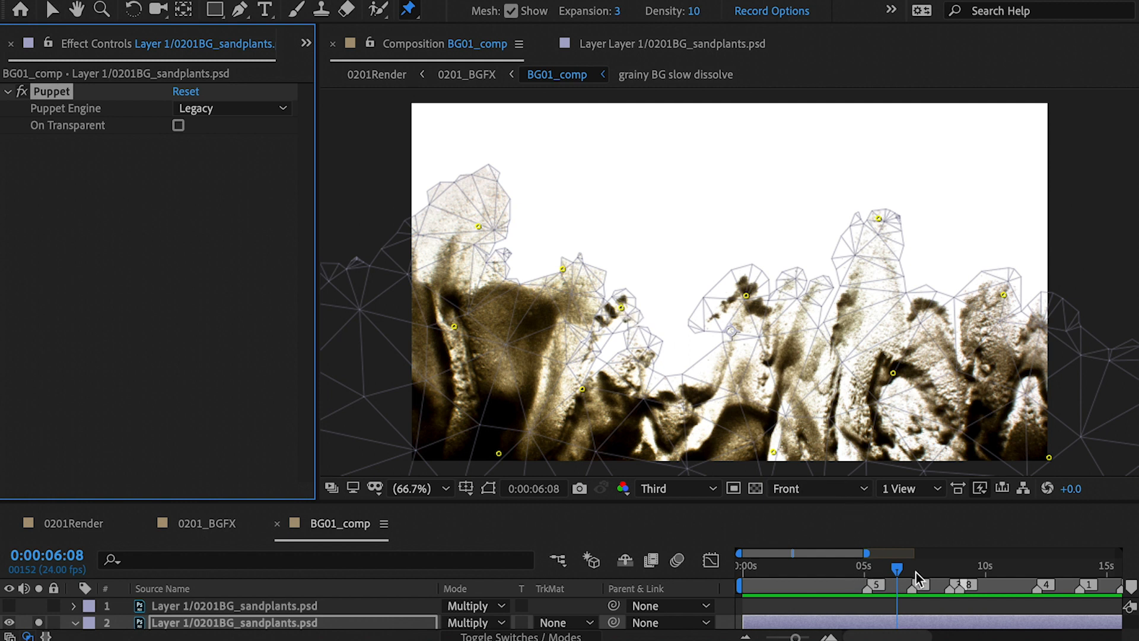
click(895, 568)
drag(894, 571, 948, 582)
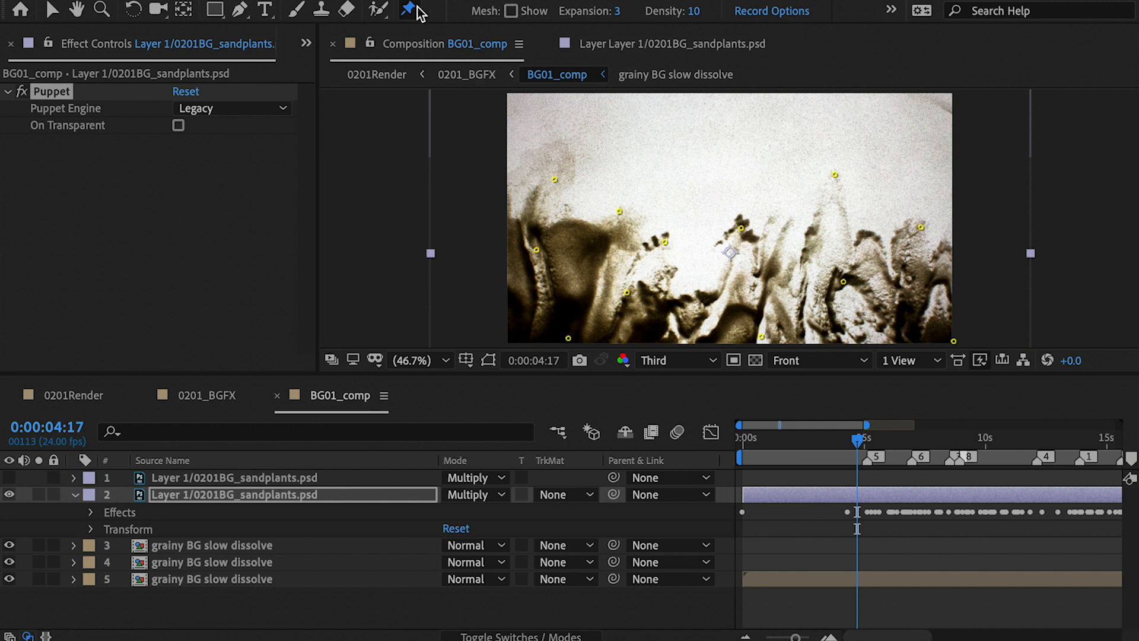
Step: Switch back to the Selection tool and make the river2 layer visible in the 0201_BGFX composition
click(53, 10)
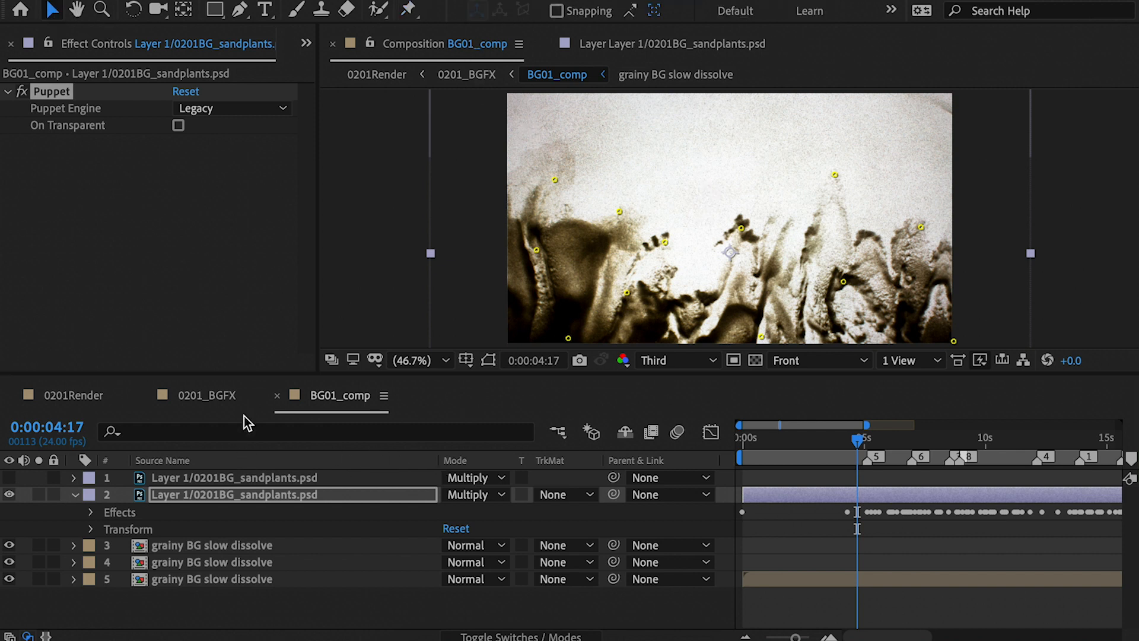
click(205, 396)
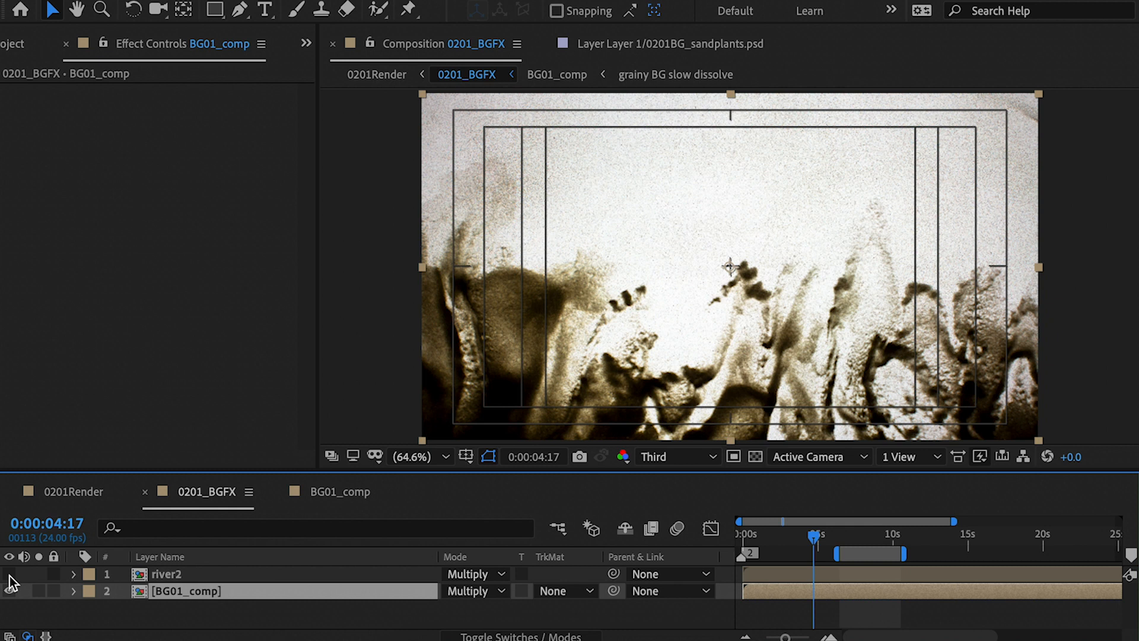
click(9, 574)
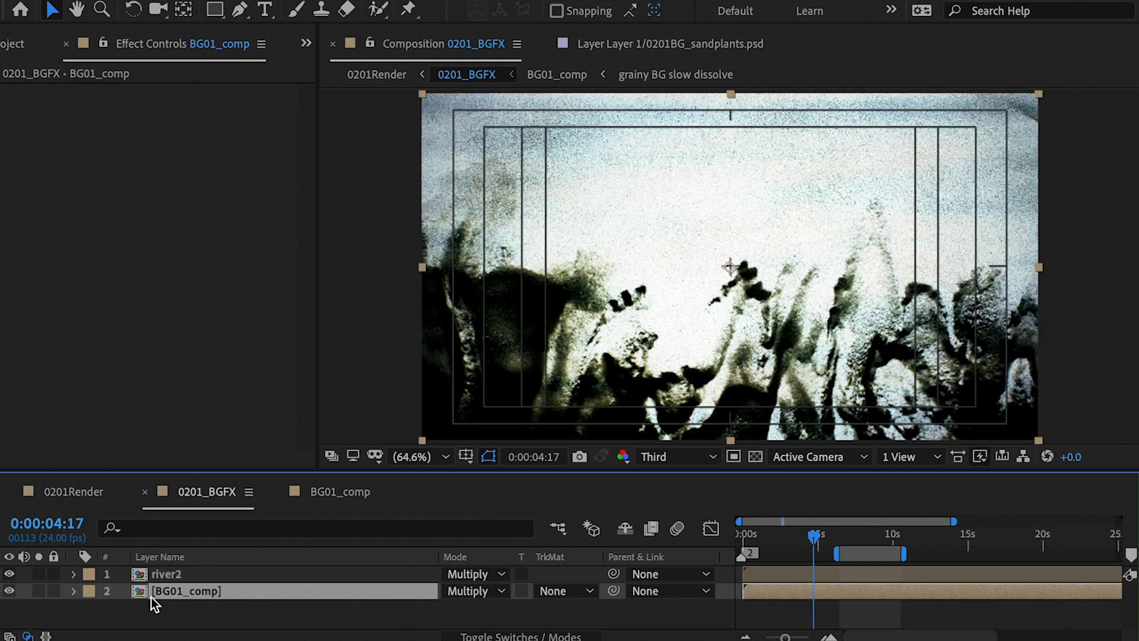
Step: Select the river2 layer to examine its effect settings and solo it
click(204, 573)
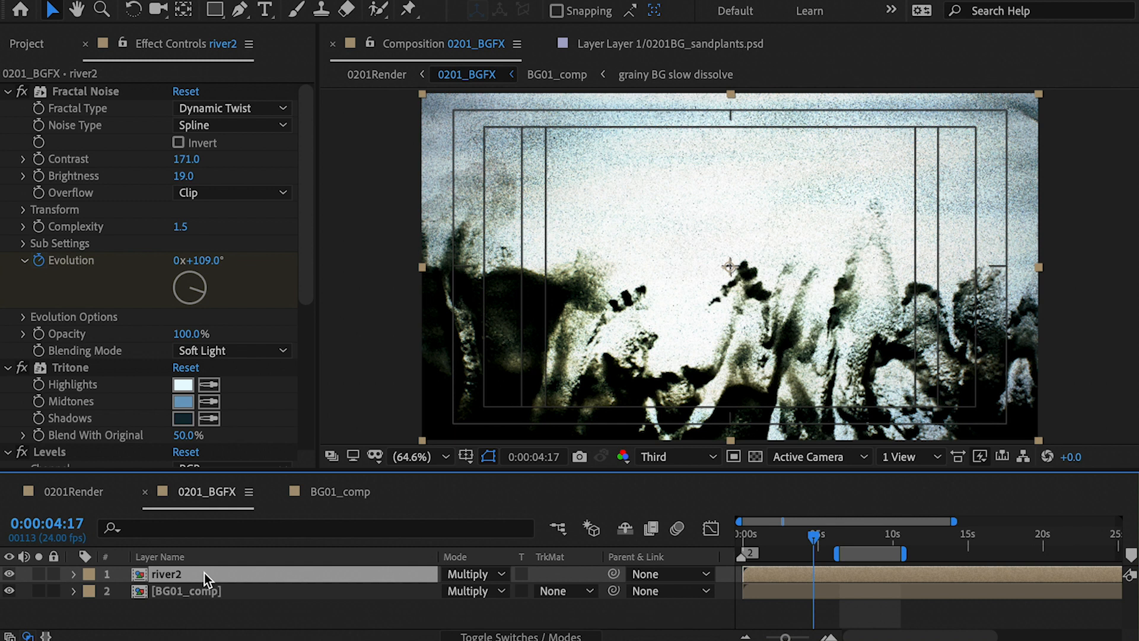
click(43, 136)
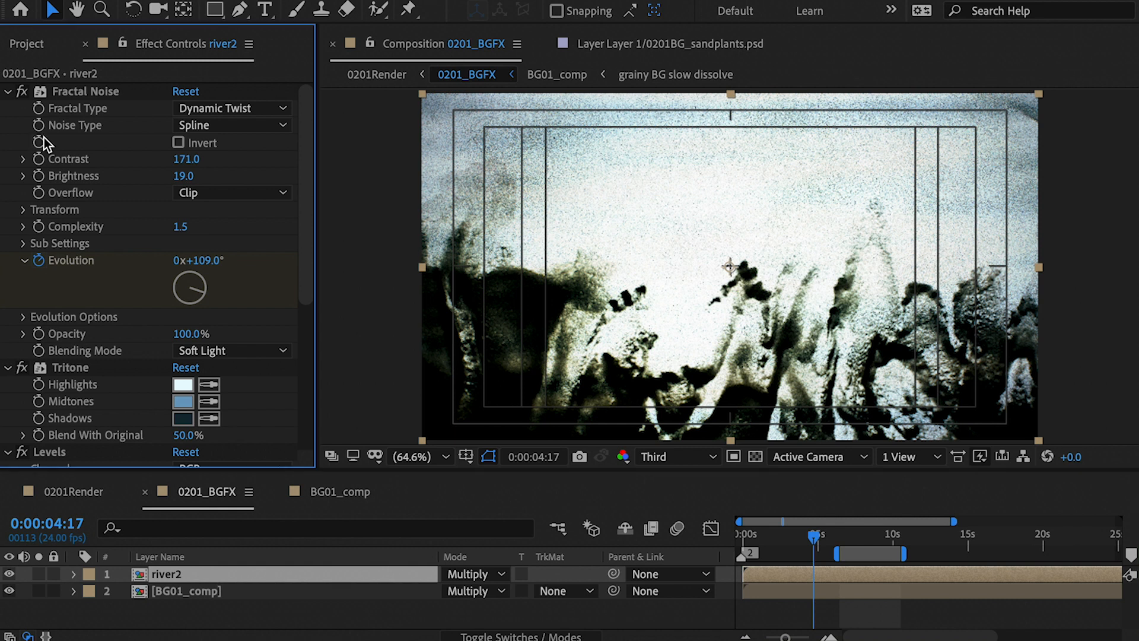
click(39, 573)
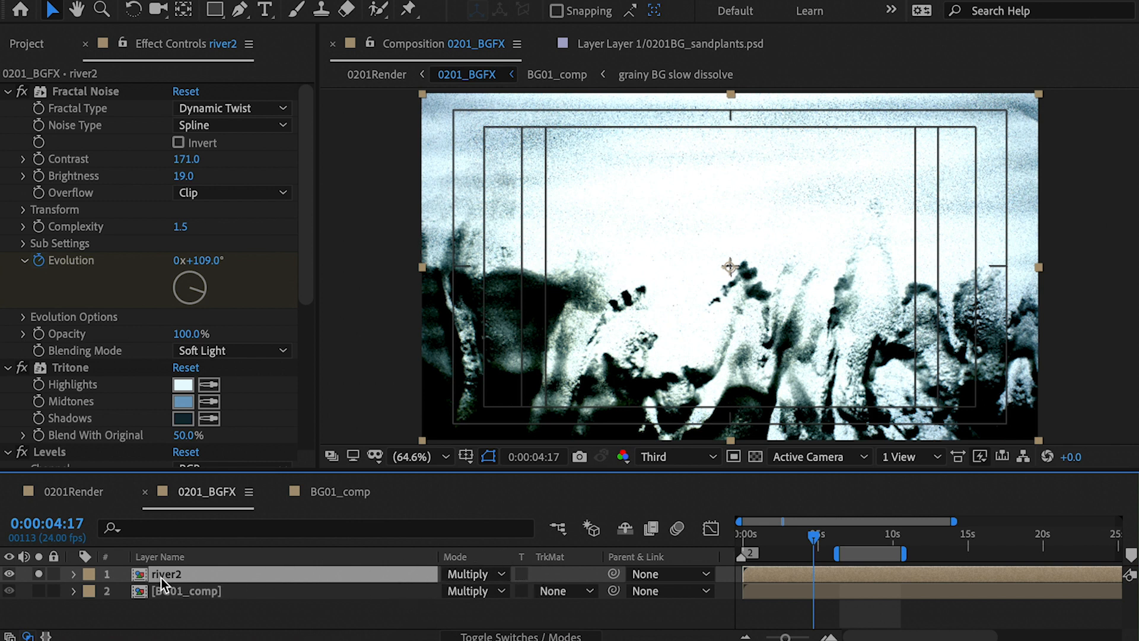
Step: Toggle river2's Fractal Noise and Tritone effects off and on to compare their contributions
click(77, 94)
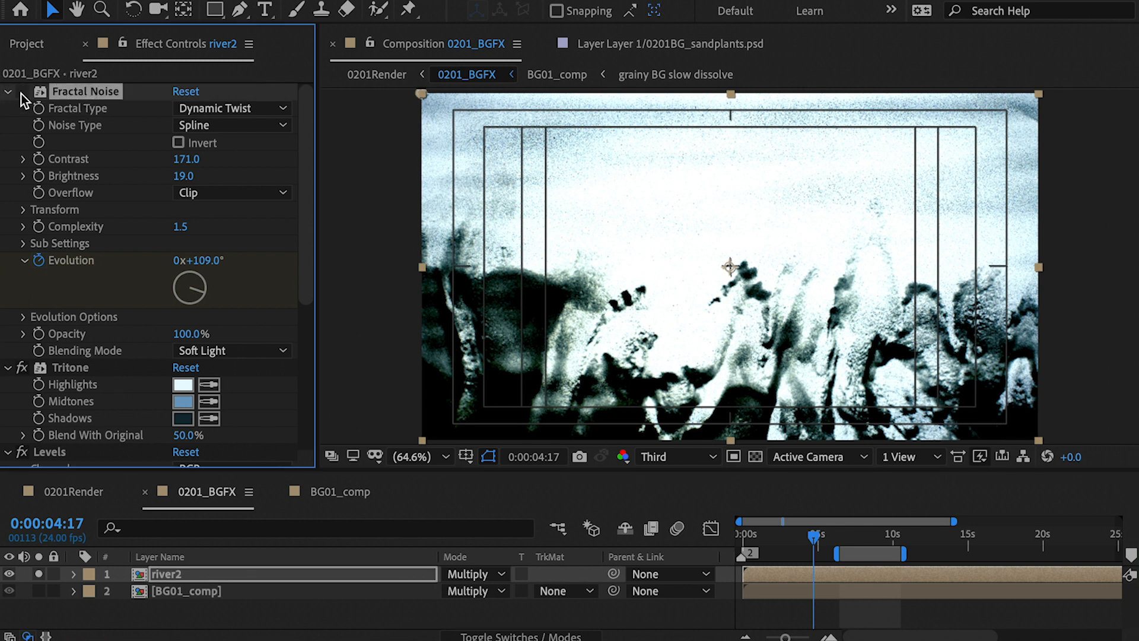
click(21, 94)
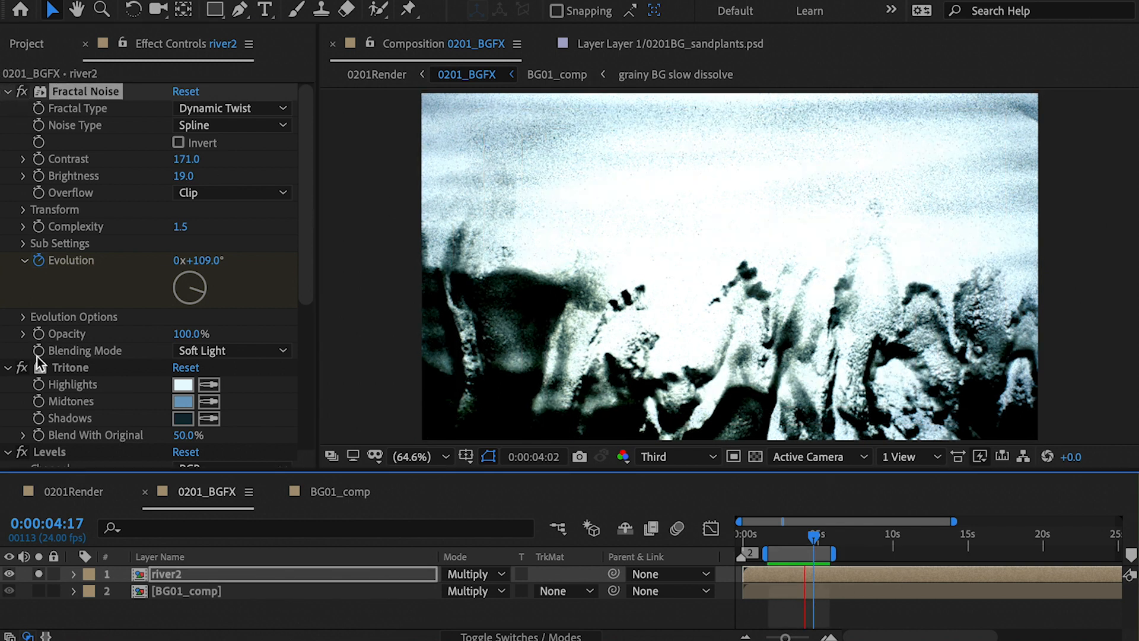
click(69, 368)
click(22, 368)
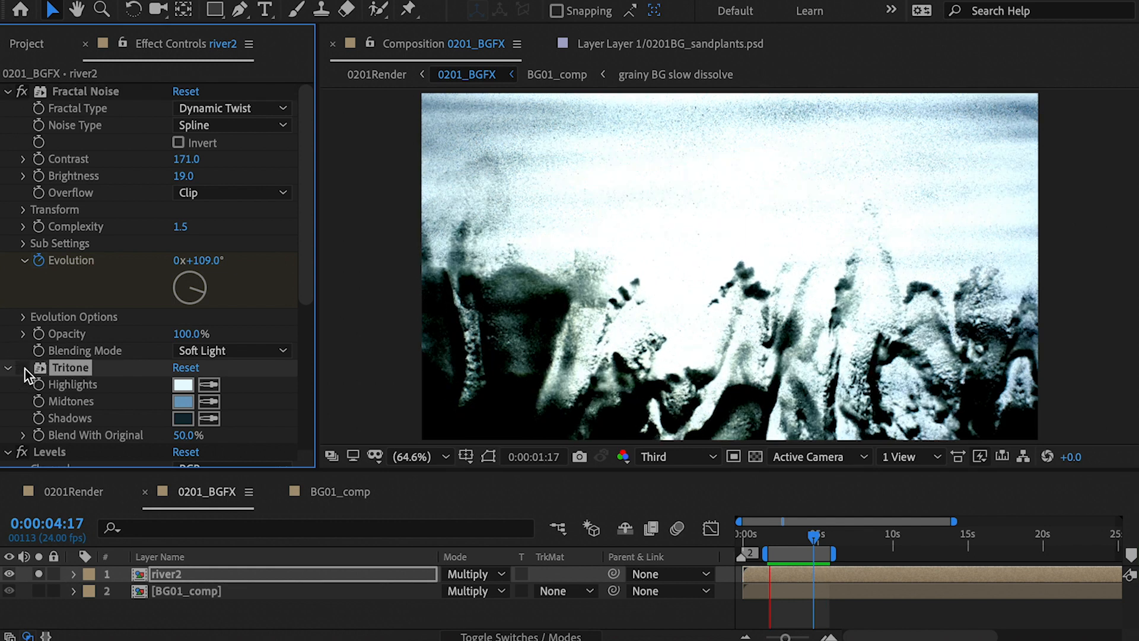
click(24, 368)
Step: Compare river2 with its Levels effect off and on, and unsolo the layer
scroll(123, 374, down, 2)
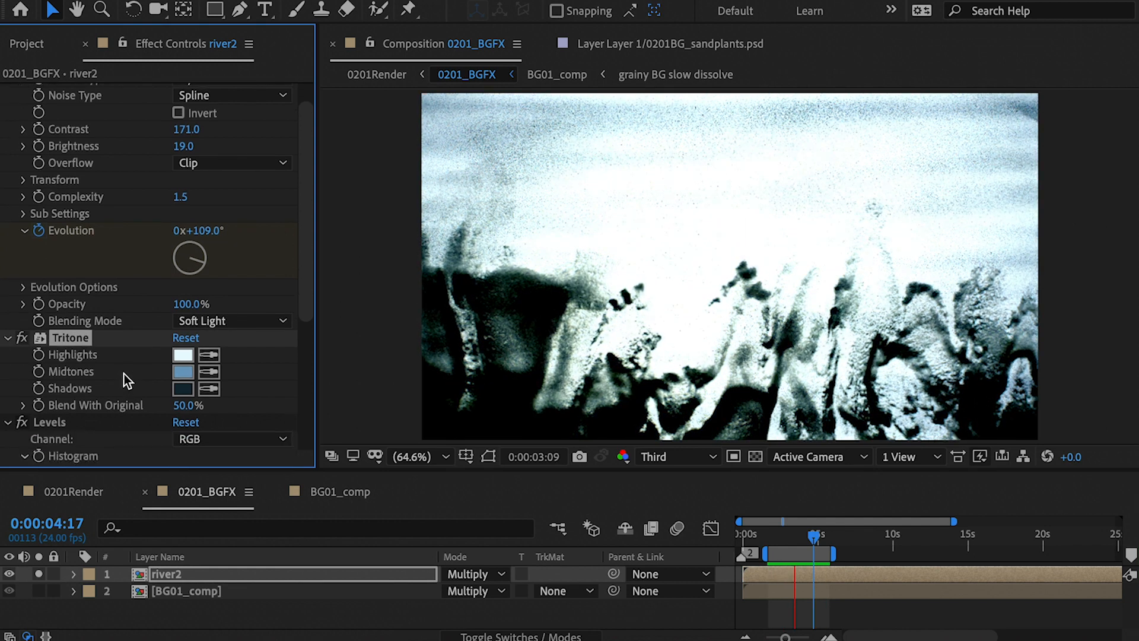
scroll(123, 373, down, 4)
click(64, 366)
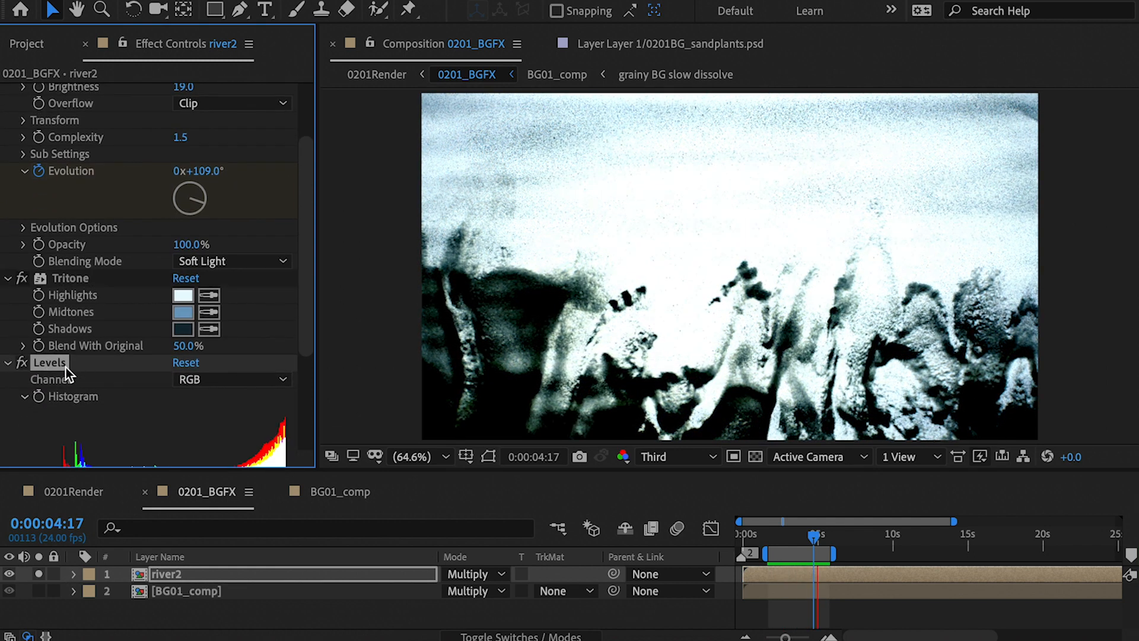
click(22, 366)
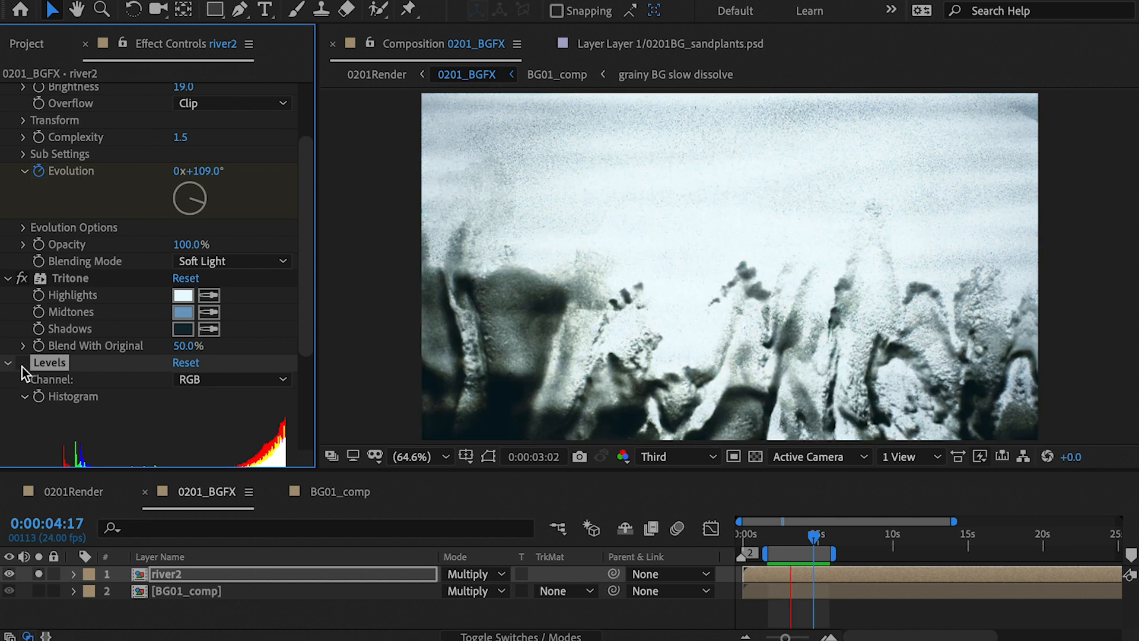
click(23, 366)
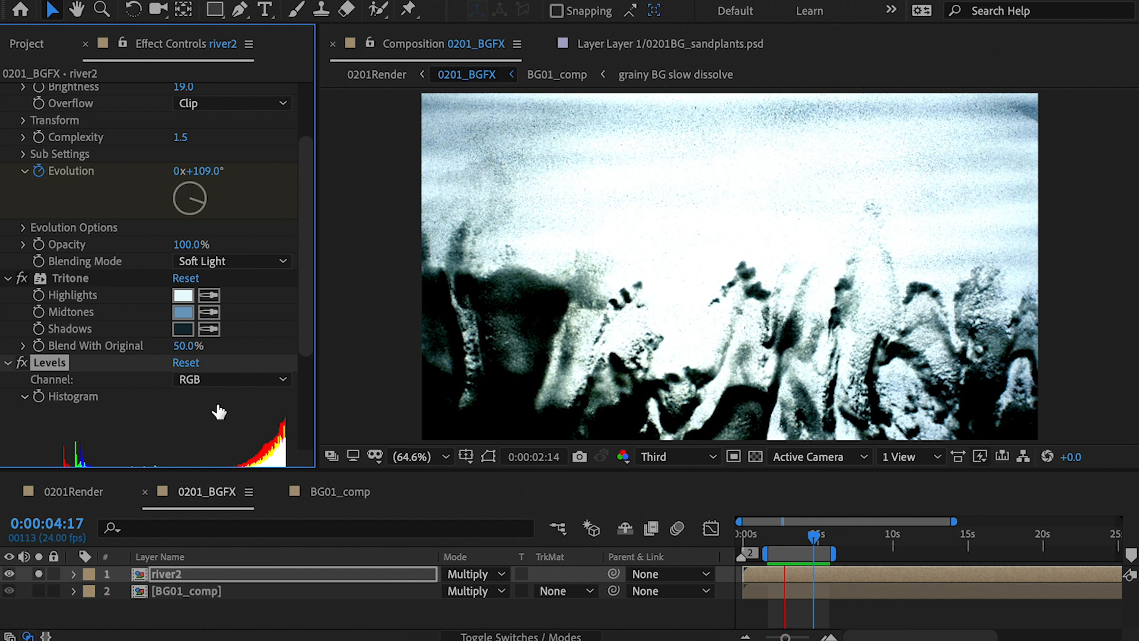
click(39, 574)
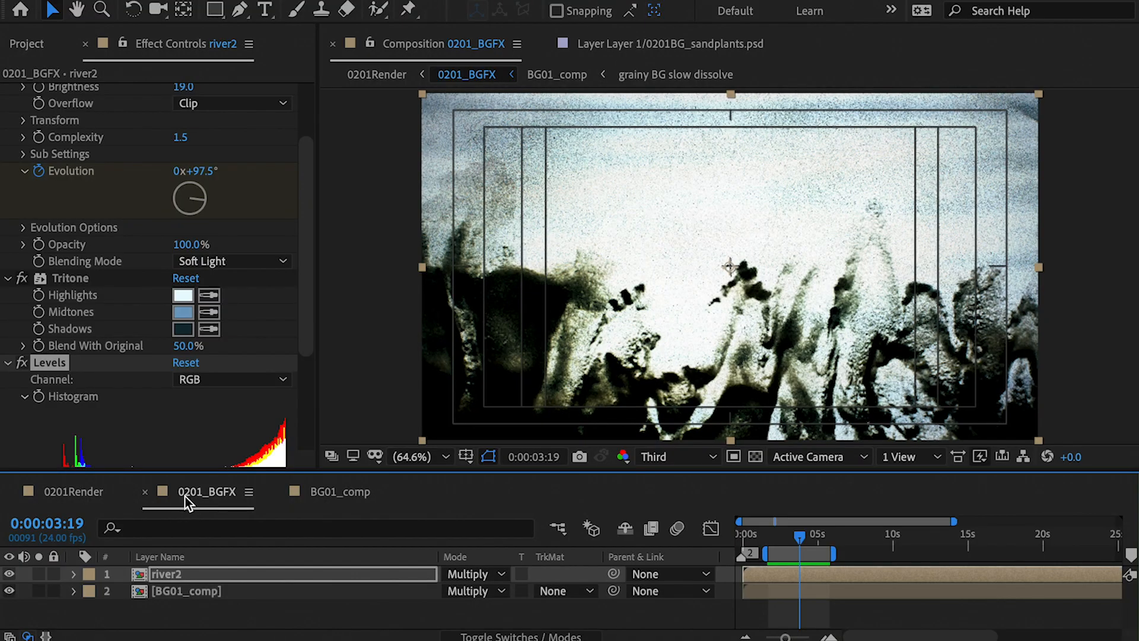
Step: Open the 0201Render composition, enlarge the timeline to show more layers and select the 0201_BGFX layer
click(76, 493)
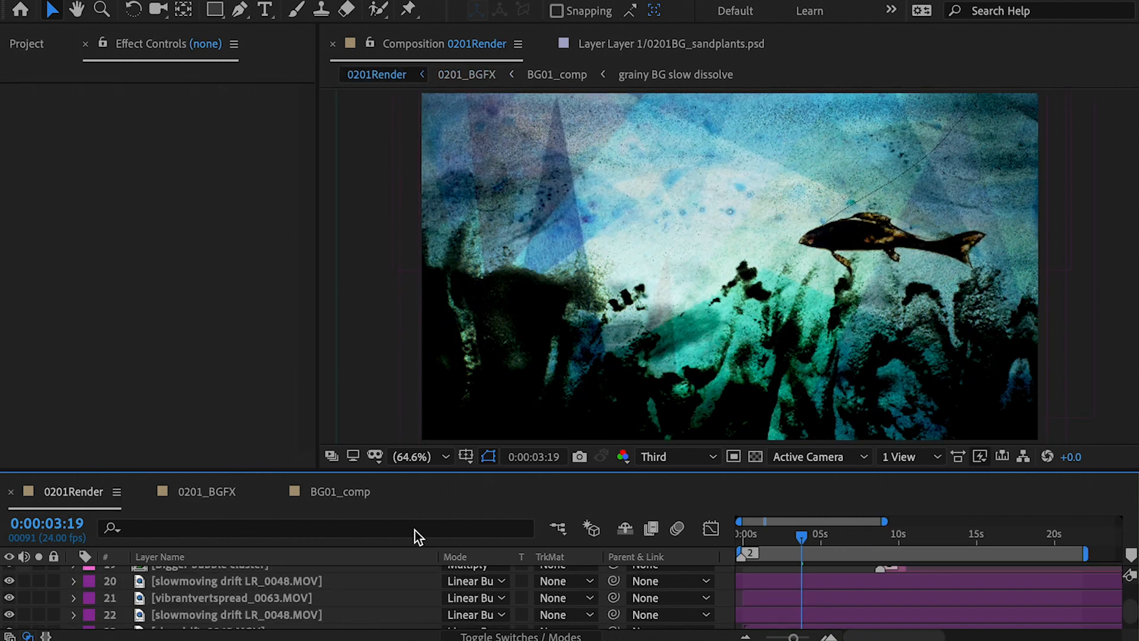
drag(191, 471, 191, 235)
click(183, 622)
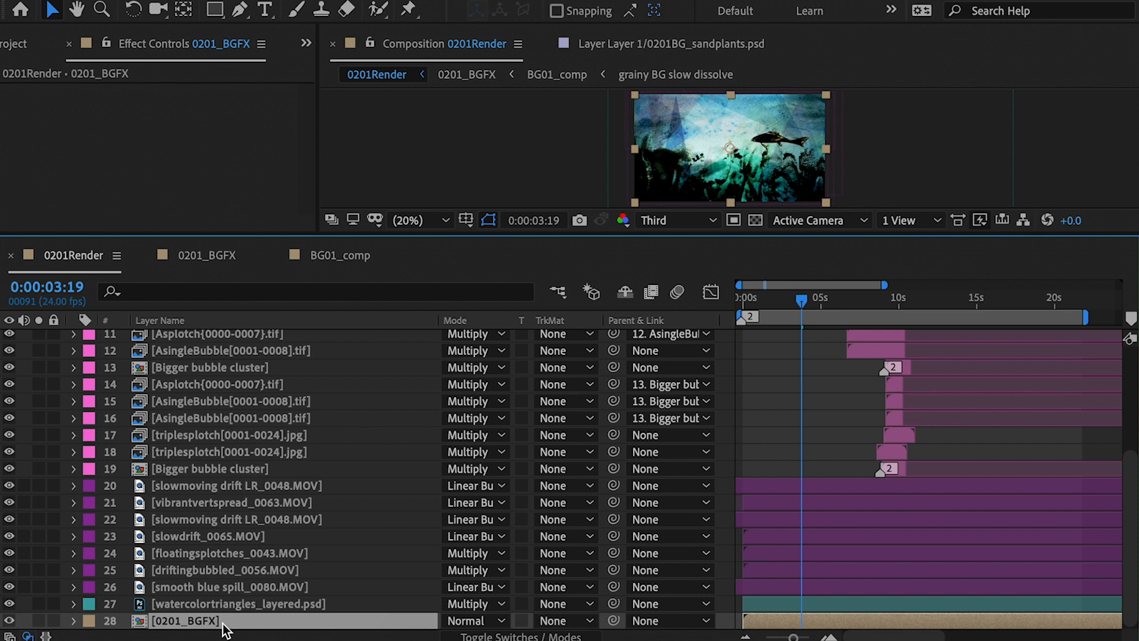
Step: Open watercolortriangles_layered.psd in the layer viewer to examine its mask, adjusting the split between viewer and timeline
double_click(195, 605)
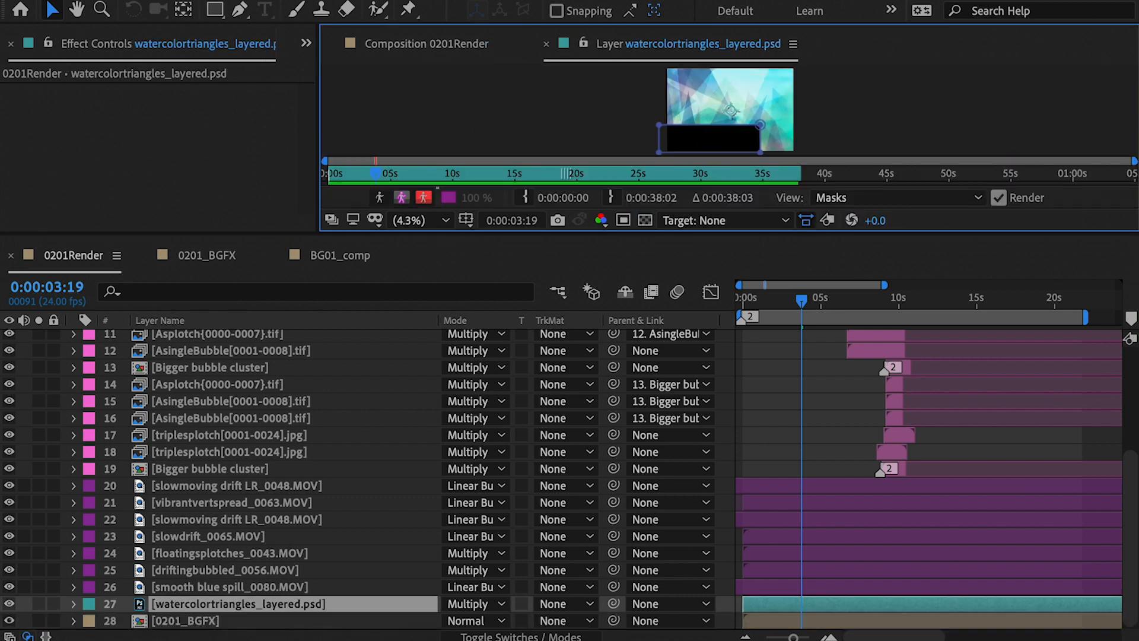
drag(280, 232, 273, 523)
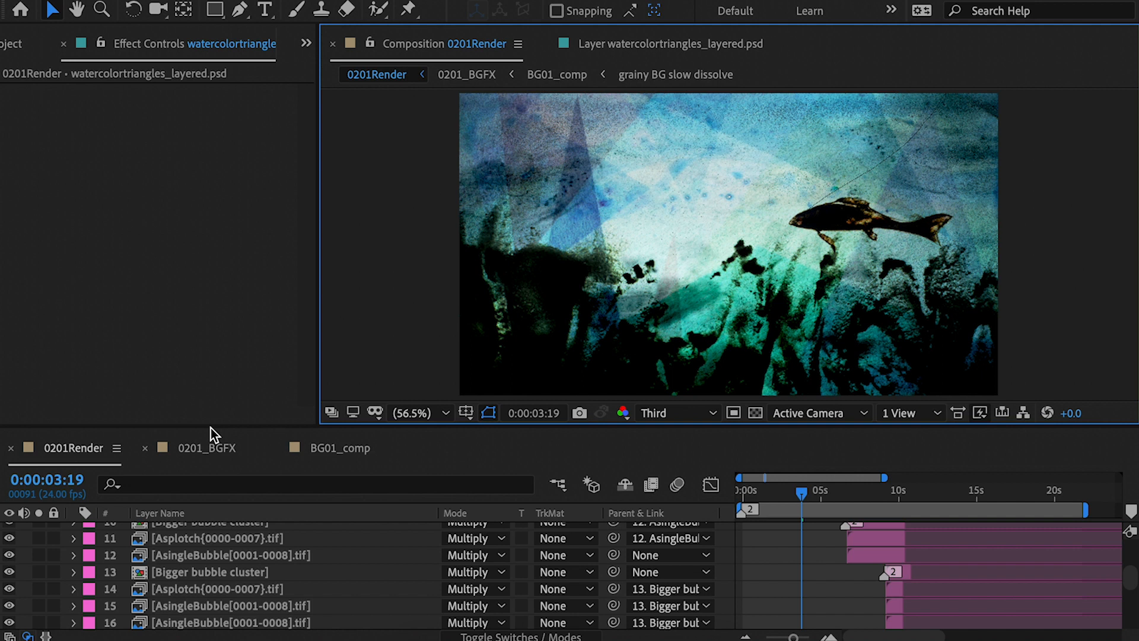
drag(211, 428, 192, 205)
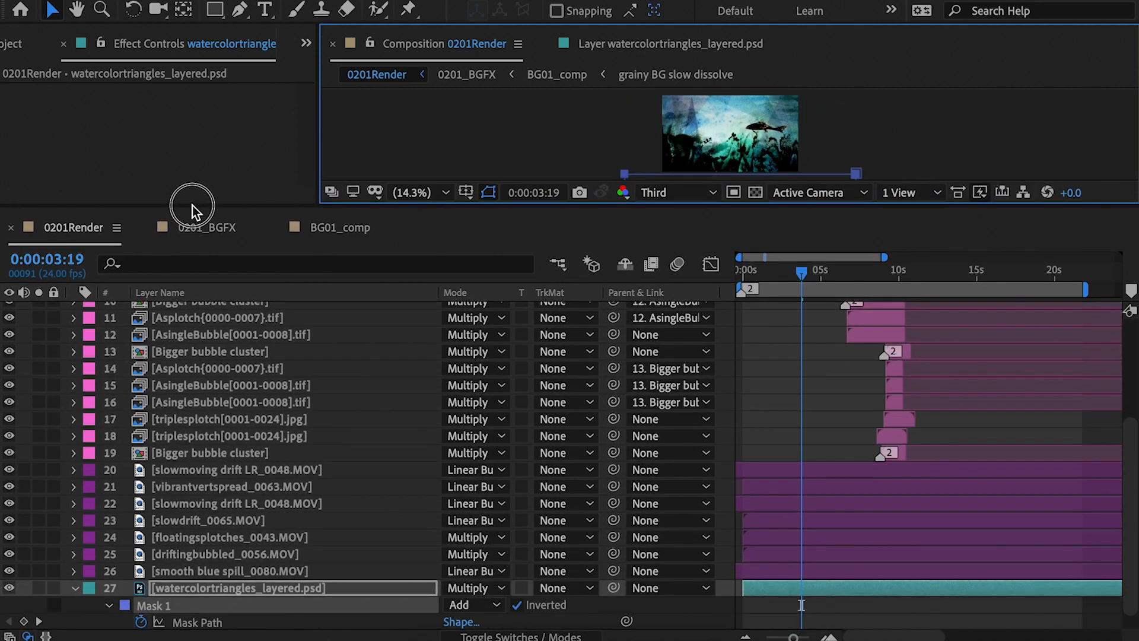
Step: Select smooth blue spill_0080.MOV and the ink video layers 20 to 22 to check their placement in the composition
click(218, 573)
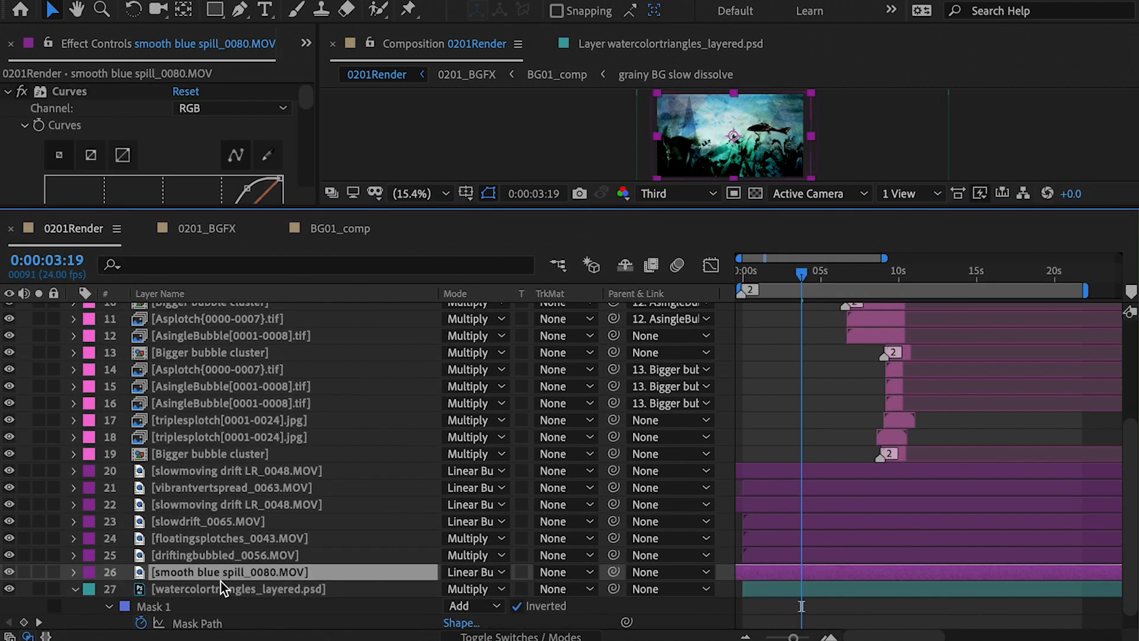
click(187, 470)
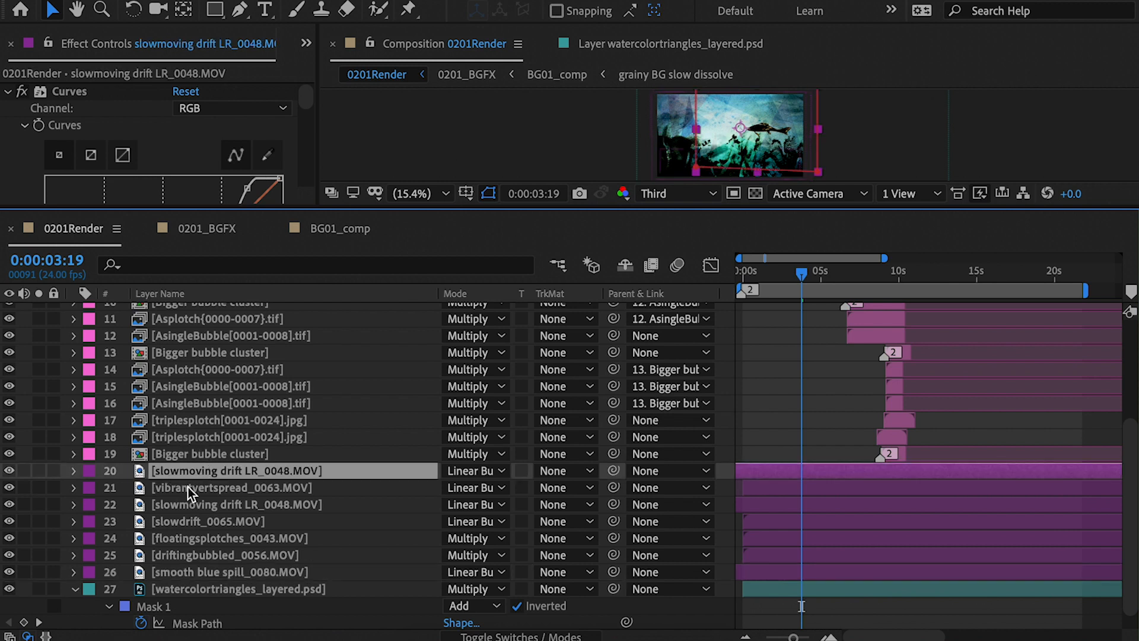
click(187, 488)
click(184, 504)
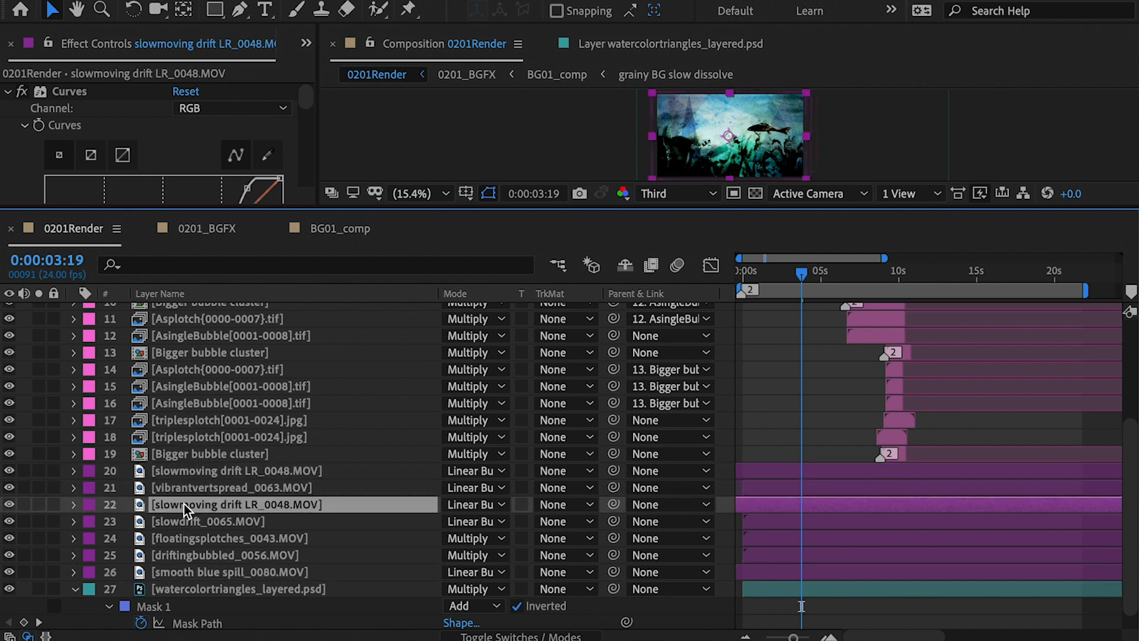
Step: Open vibrantvertspread_0063.MOV in the layer viewer, enlarge the viewer and scrub through the masked footage
double_click(179, 487)
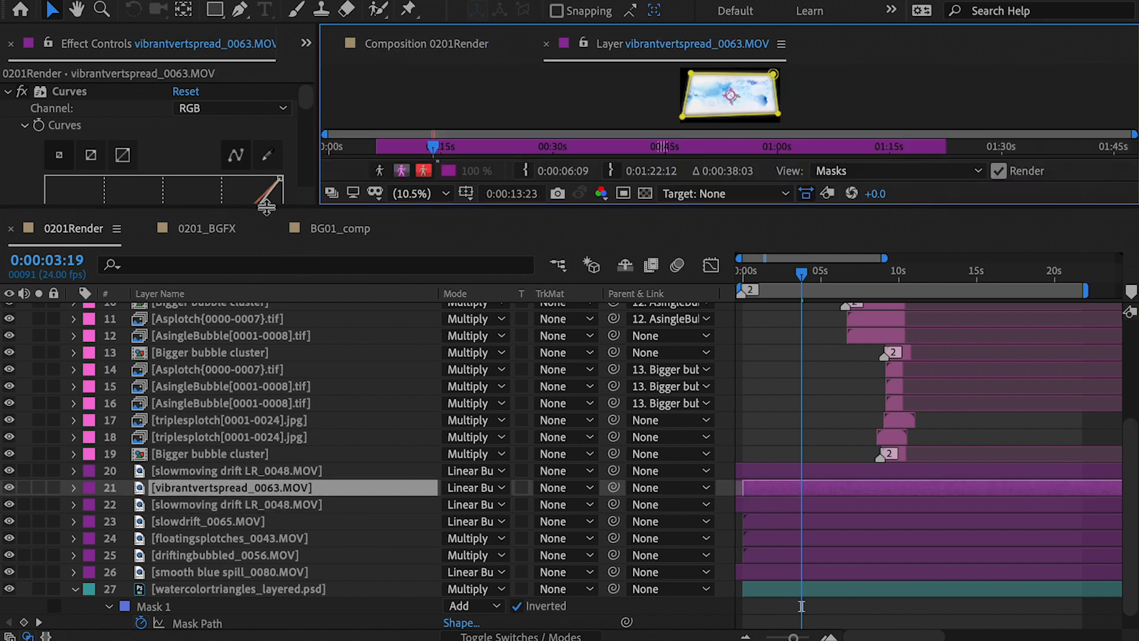
drag(267, 211, 273, 456)
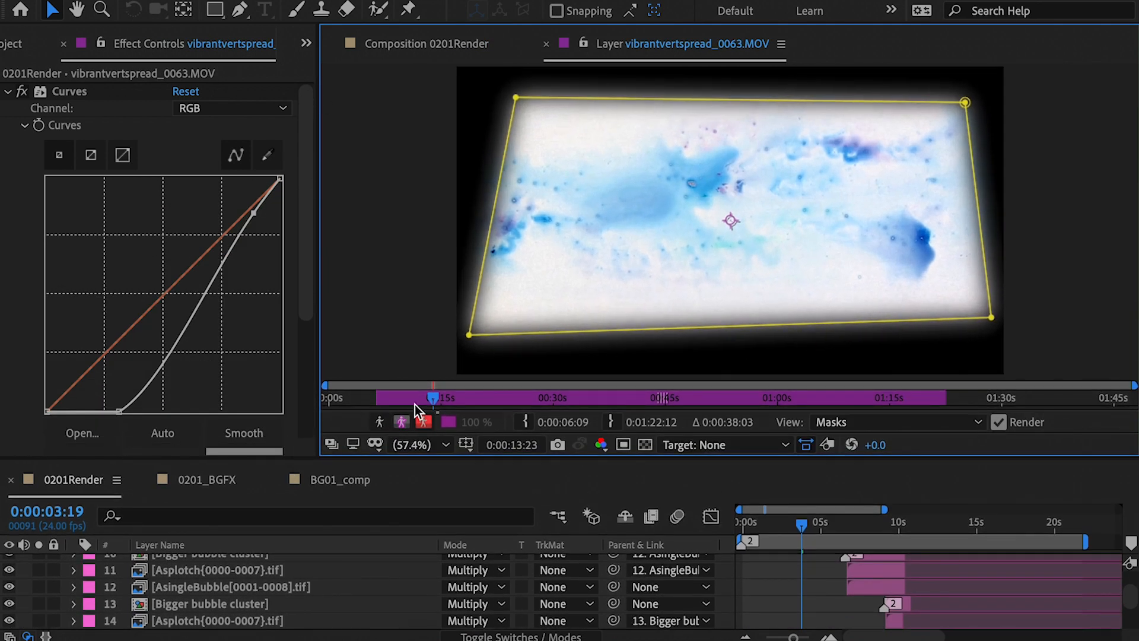
mouse_move(419, 400)
mouse_down()
mouse_move(469, 386)
mouse_move(431, 385)
mouse_move(584, 394)
mouse_up()
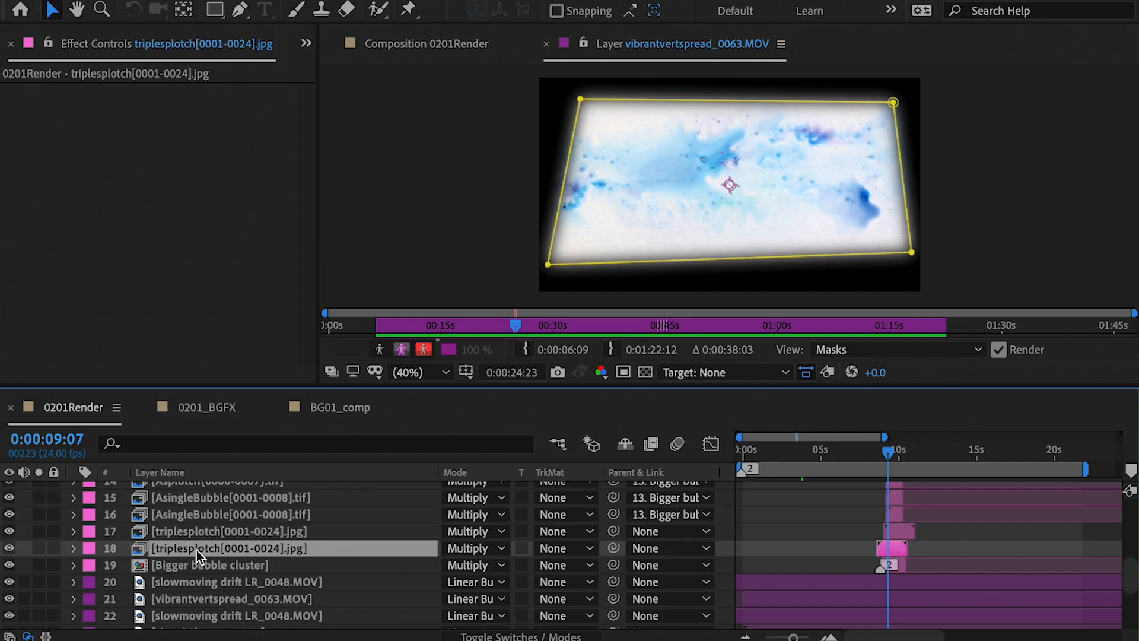
Step: Inspect layer 22, slowmoving drift LR_0048.MOV, and scrub through floatingsplotches_0043.MOV in the layer viewer
scroll(206, 597, down, 3)
click(185, 561)
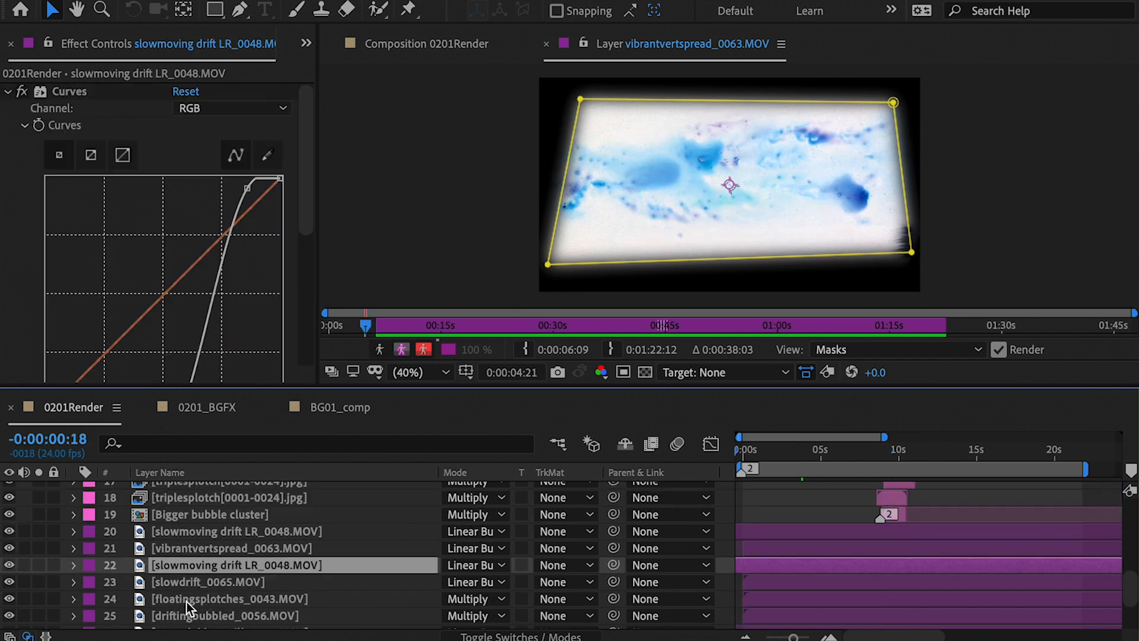
click(187, 600)
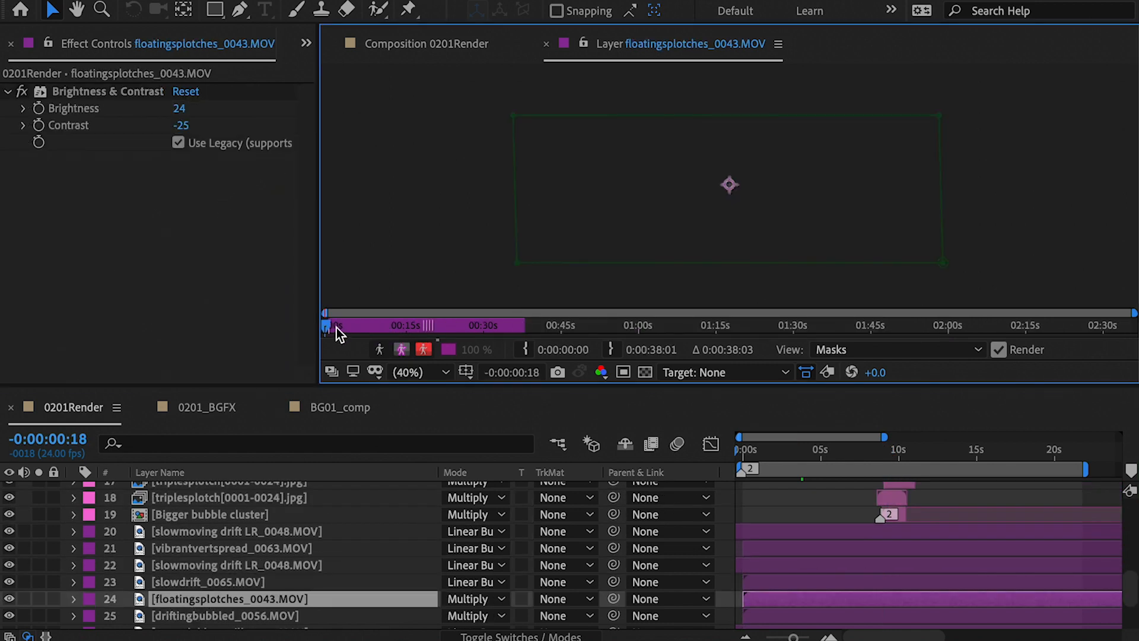
drag(337, 328, 382, 328)
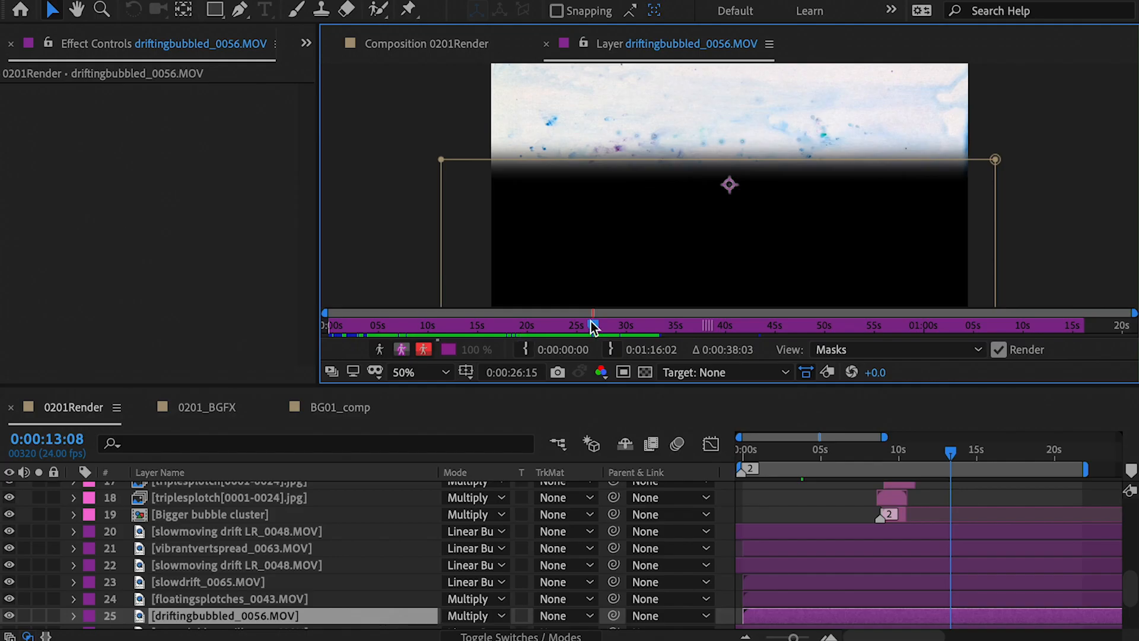
Step: Scrub through driftingbubbled_0056.MOV in the layer viewer, and return to the 0201Render composition with an enlarged timeline
mouse_move(591, 323)
mouse_down()
mouse_move(510, 323)
mouse_move(621, 331)
mouse_move(504, 323)
mouse_up()
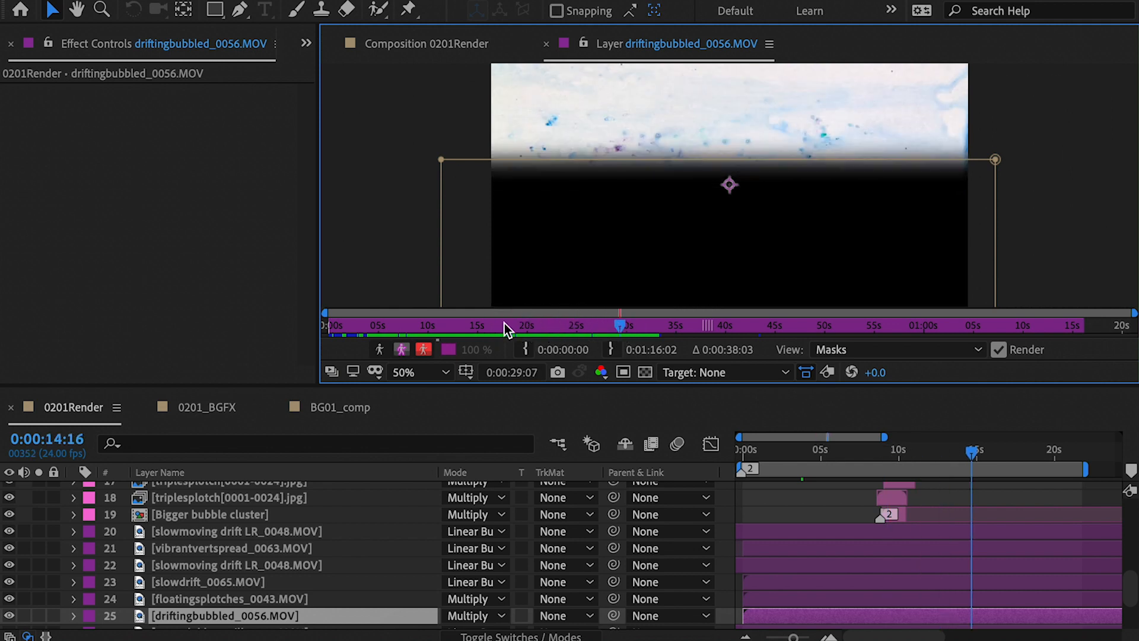
click(454, 326)
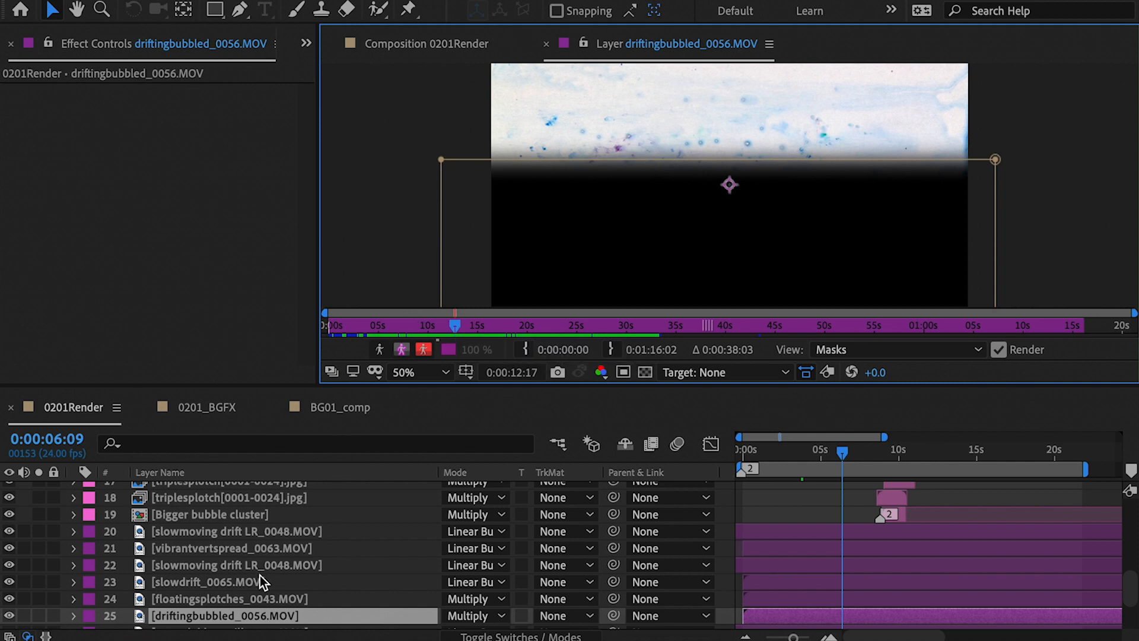
click(438, 44)
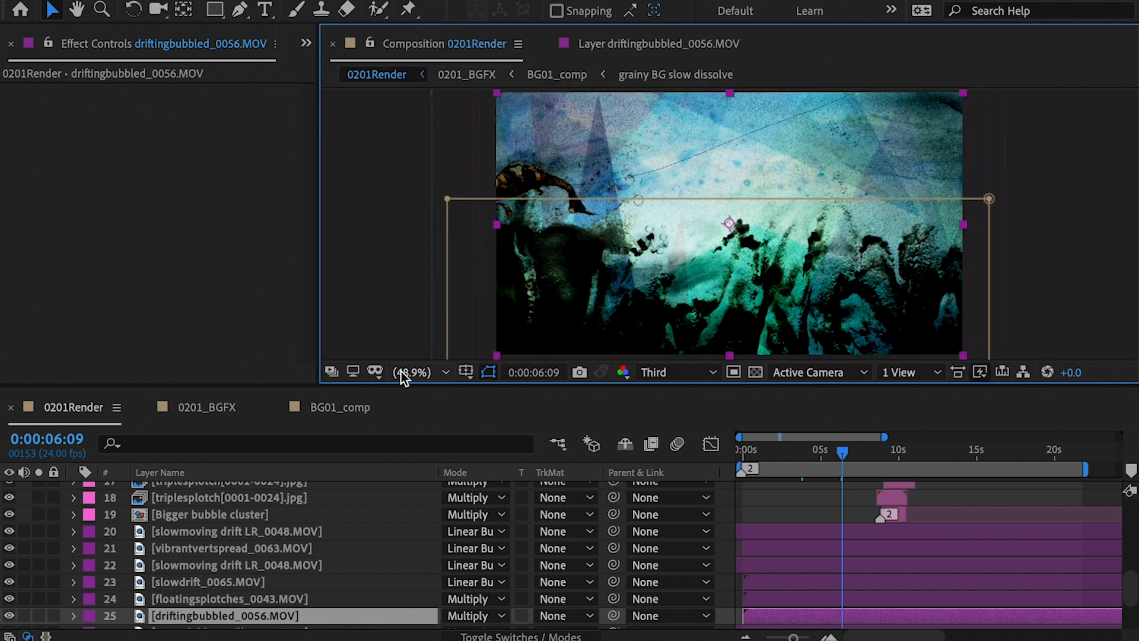
drag(320, 386, 119, 629)
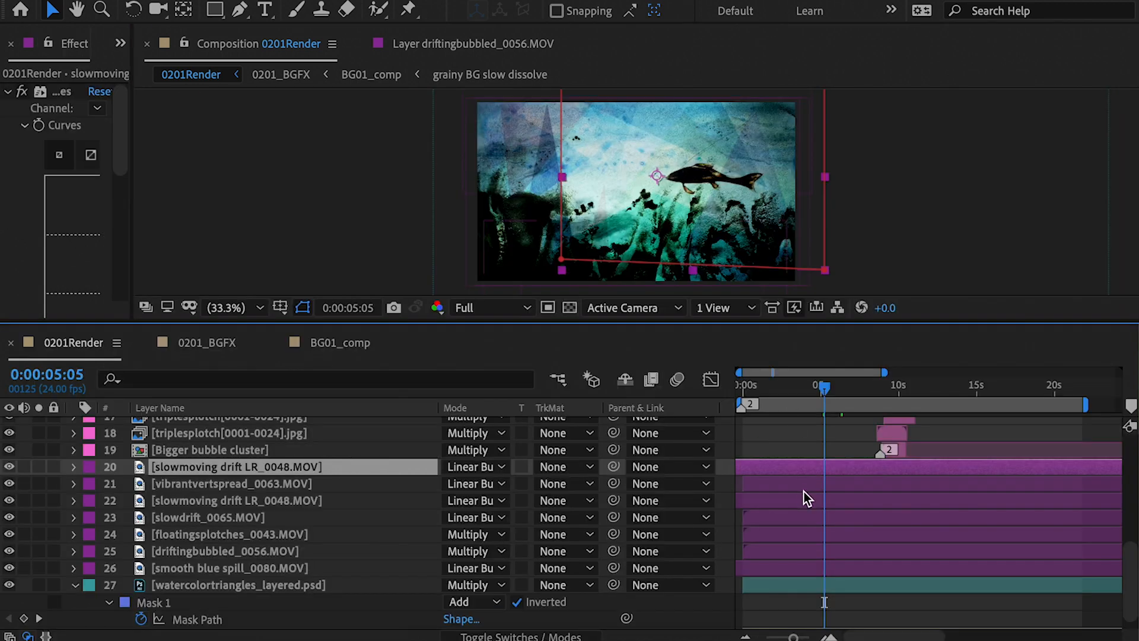
Step: Select the ink video layers 21 to 26 one by one to compare their frames and masks in the composition
click(802, 488)
click(801, 500)
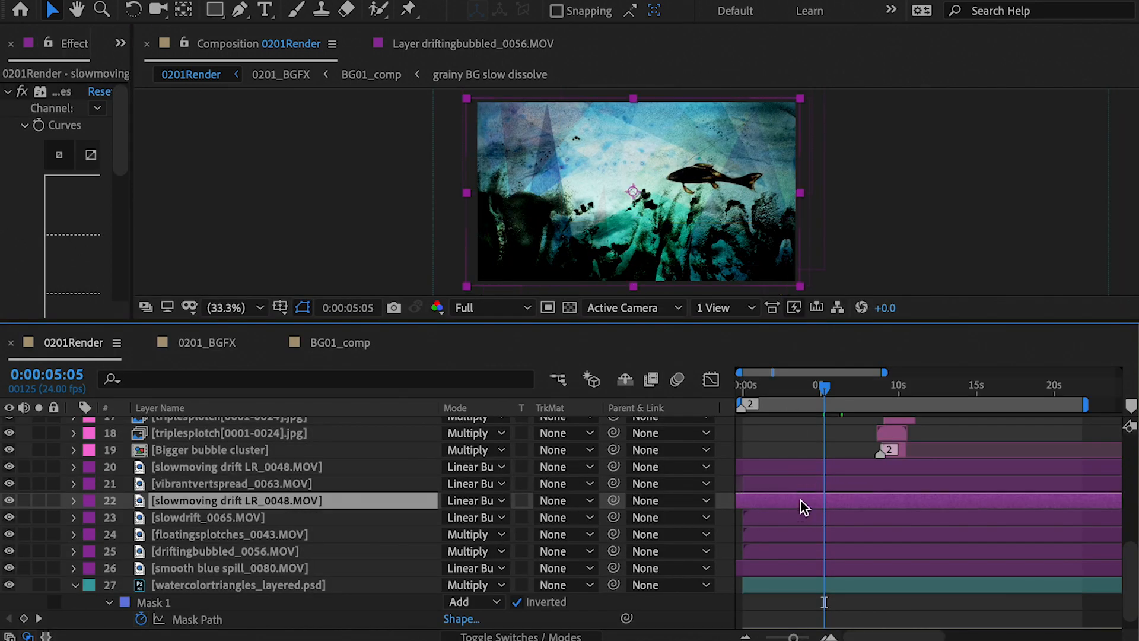
click(781, 522)
click(783, 535)
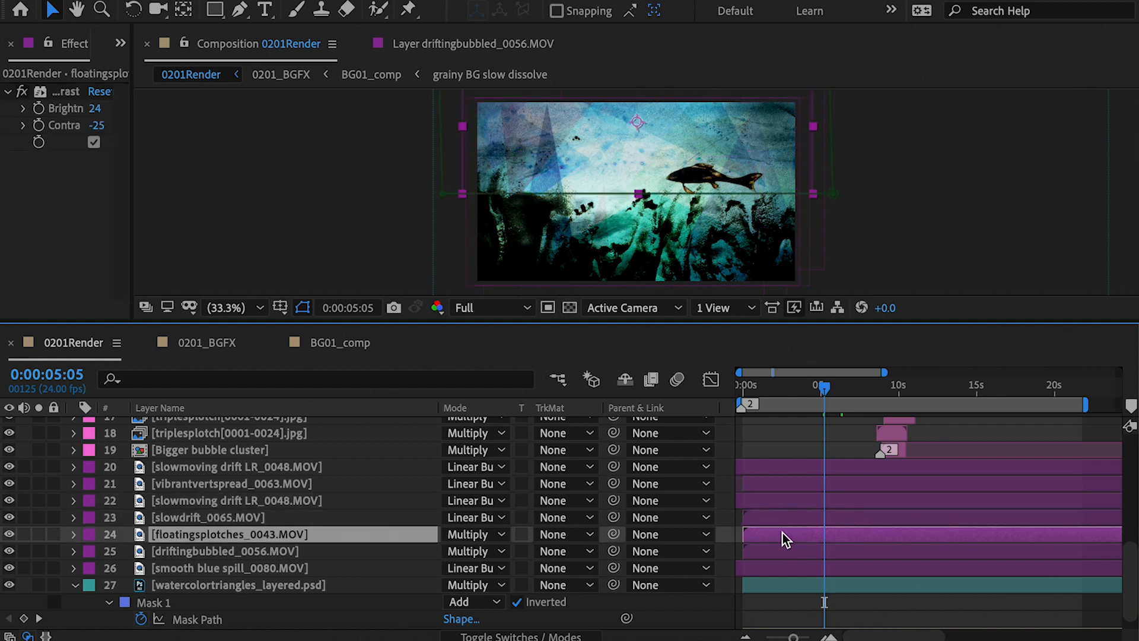
click(786, 551)
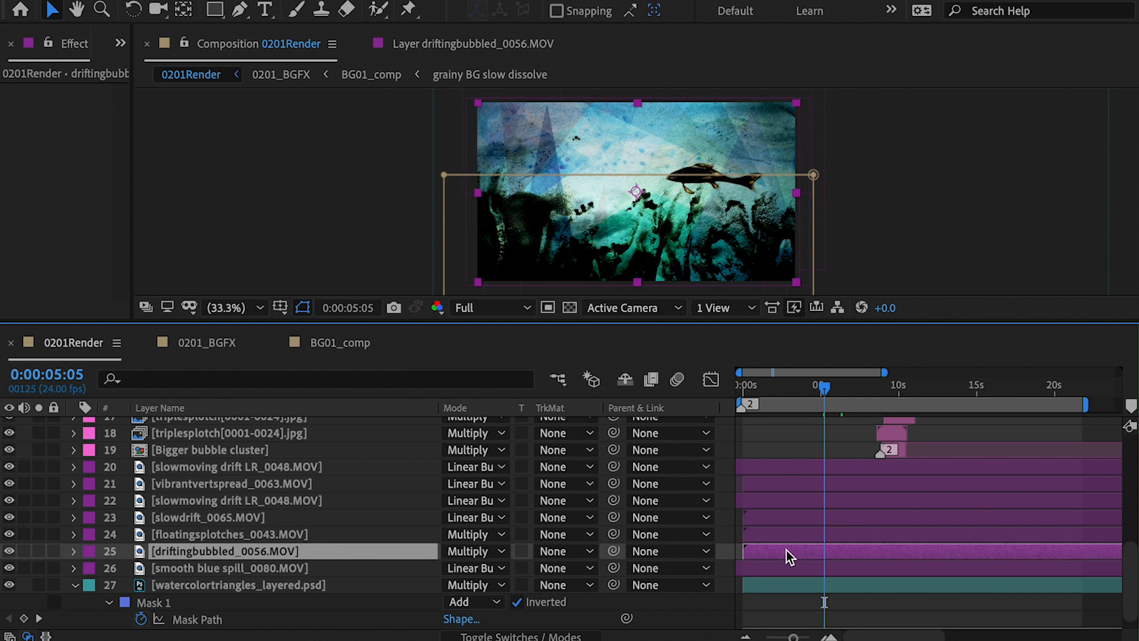
click(211, 568)
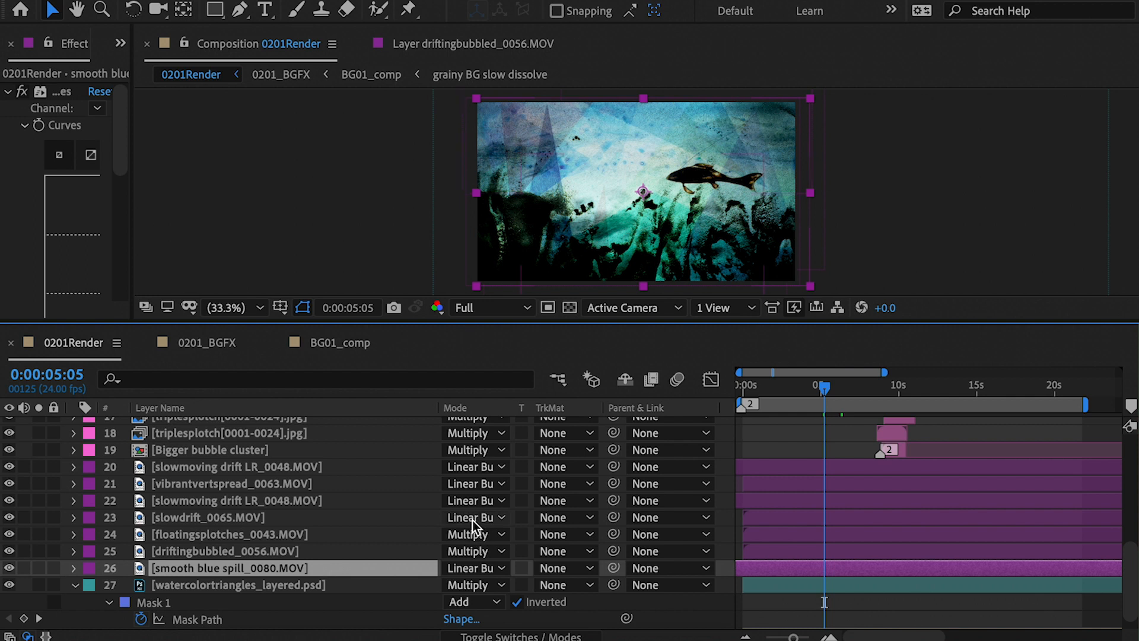
Step: Select layer 20, slowmoving drift LR_0048.MOV, and enlarge the effect settings to examine its Curves and Black & White effects
click(198, 469)
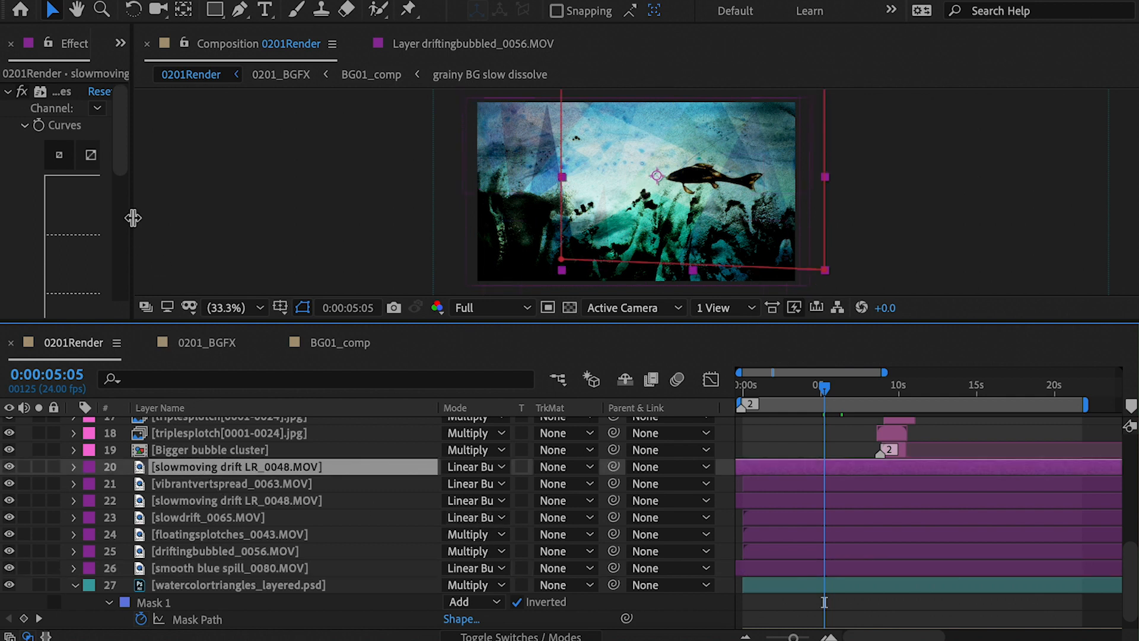
drag(134, 220, 460, 239)
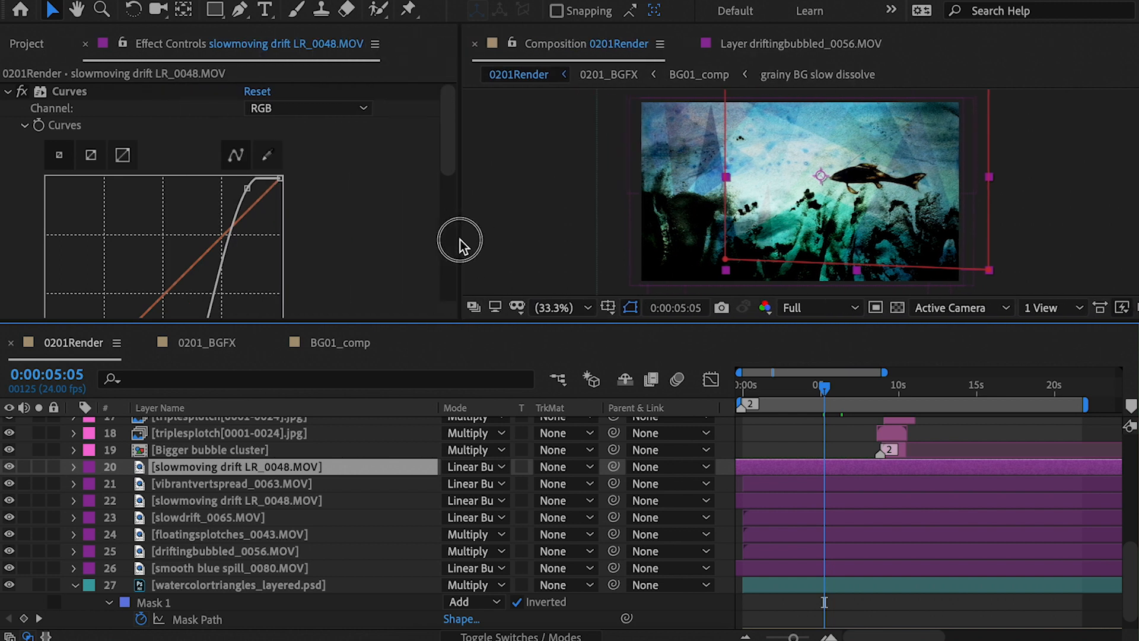
drag(453, 132, 452, 137)
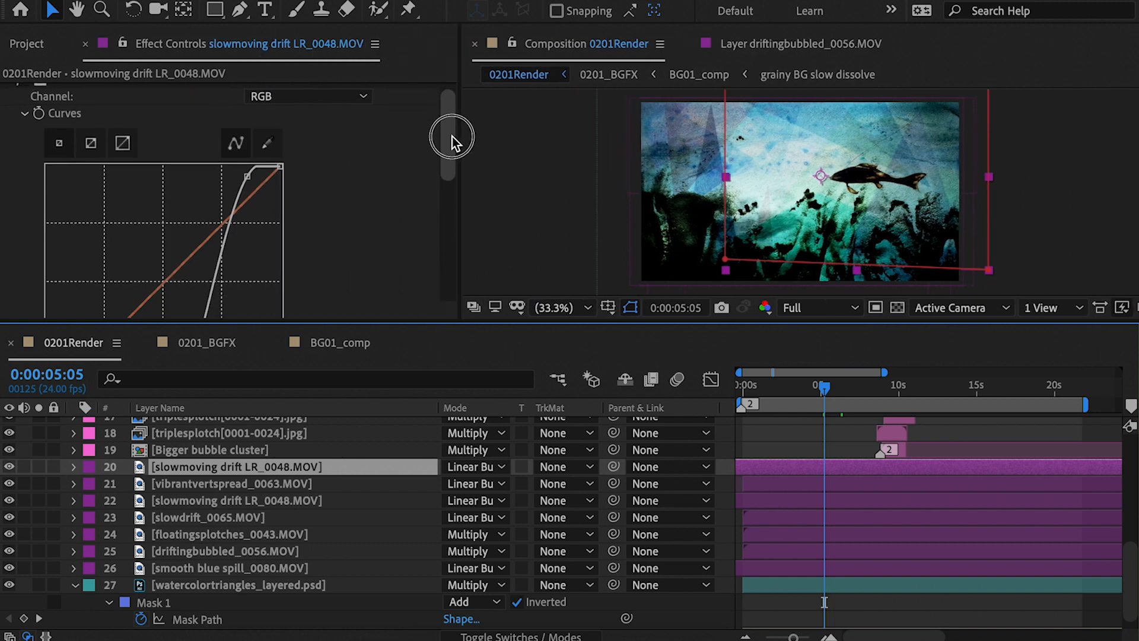
drag(294, 324, 293, 427)
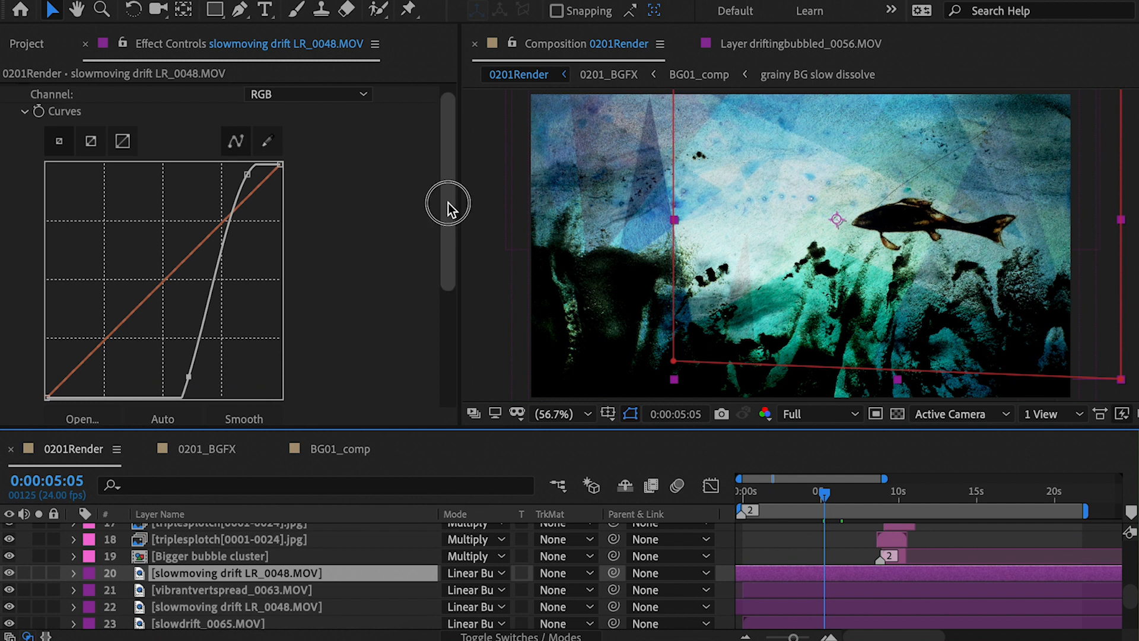
drag(447, 204, 451, 343)
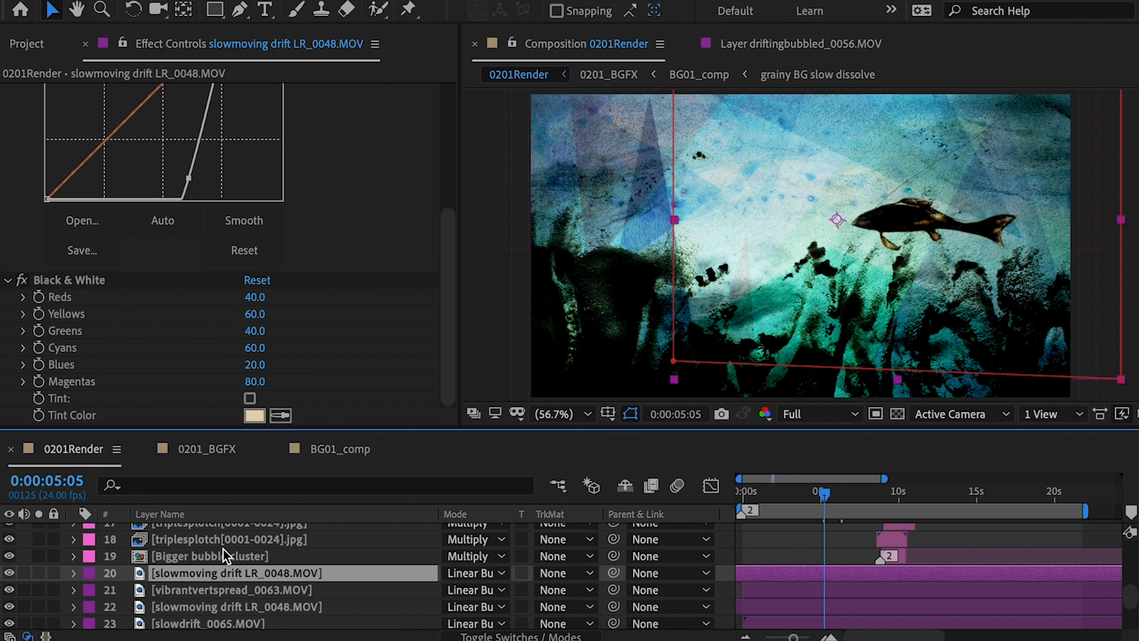
Step: Examine the Curves effect on layer 22, slowmoving drift LR_0048.MOV, and enlarge the timeline to show more layers
click(236, 607)
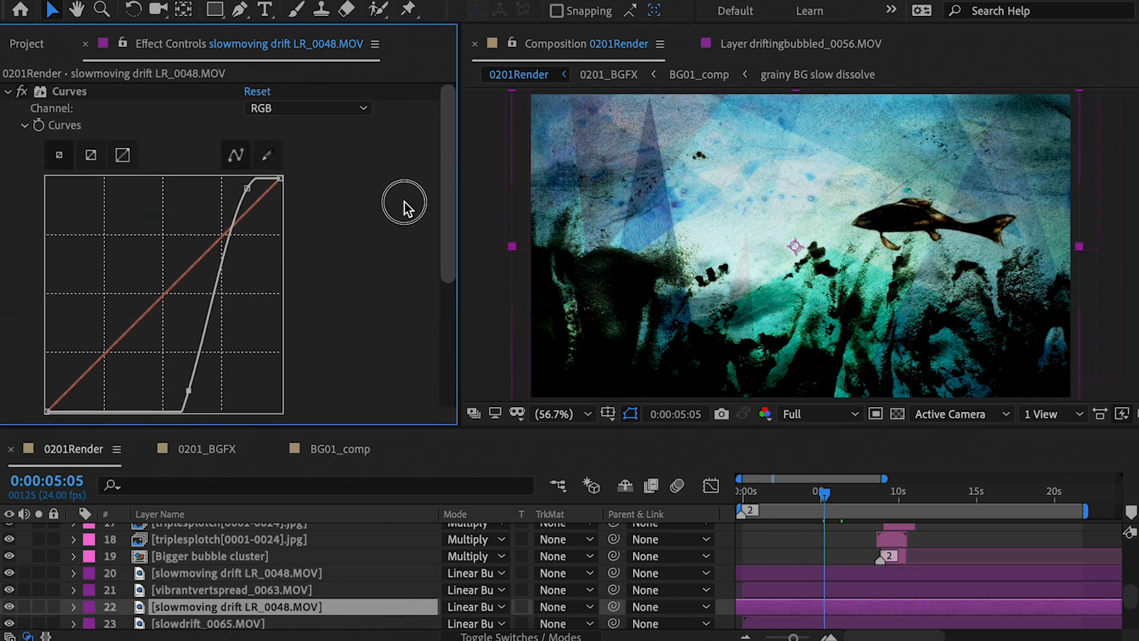
scroll(407, 208, down, 3)
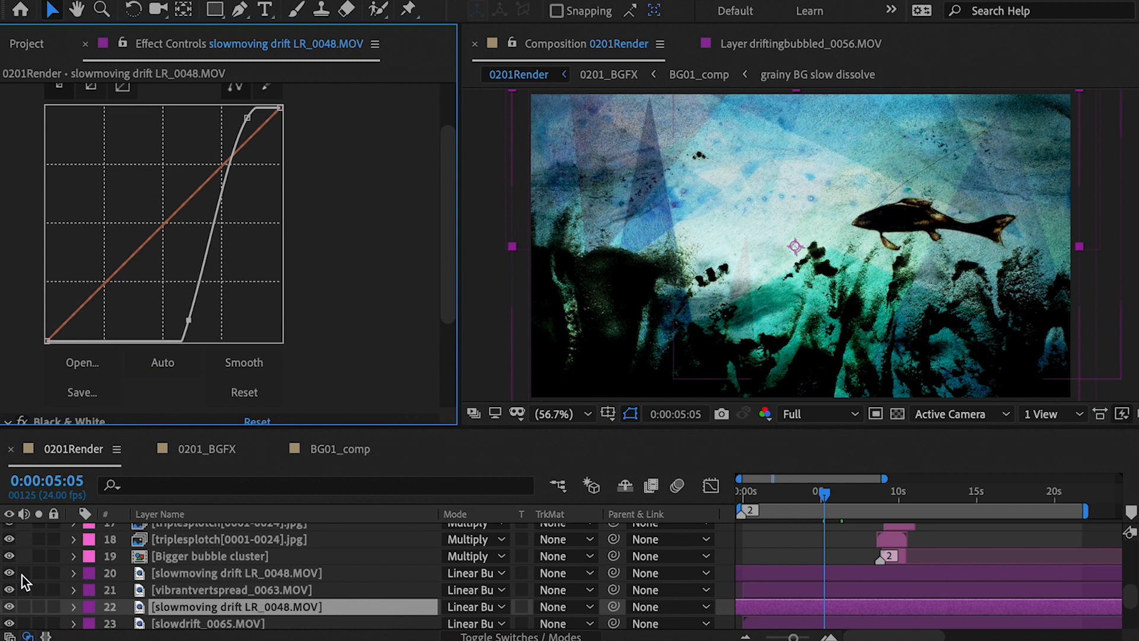
drag(455, 427, 445, 336)
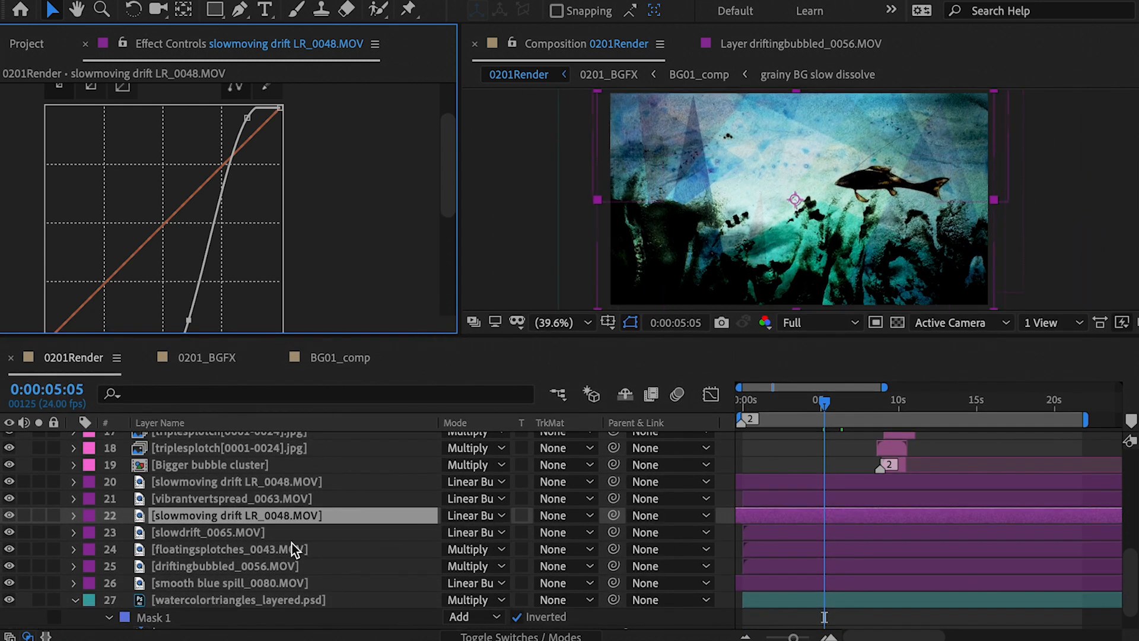
Step: Look through the pink bubble and splotch layers in 0201Render and select the Bigger bubble cluster on layer 10
scroll(292, 543, up, 4)
scroll(292, 542, up, 4)
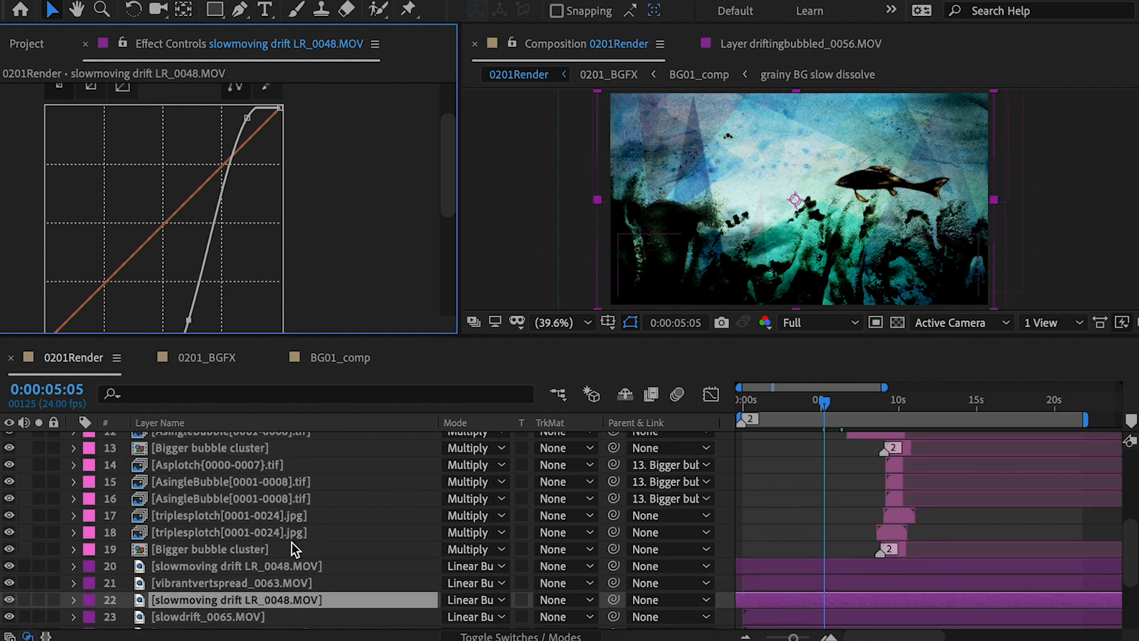
click(246, 561)
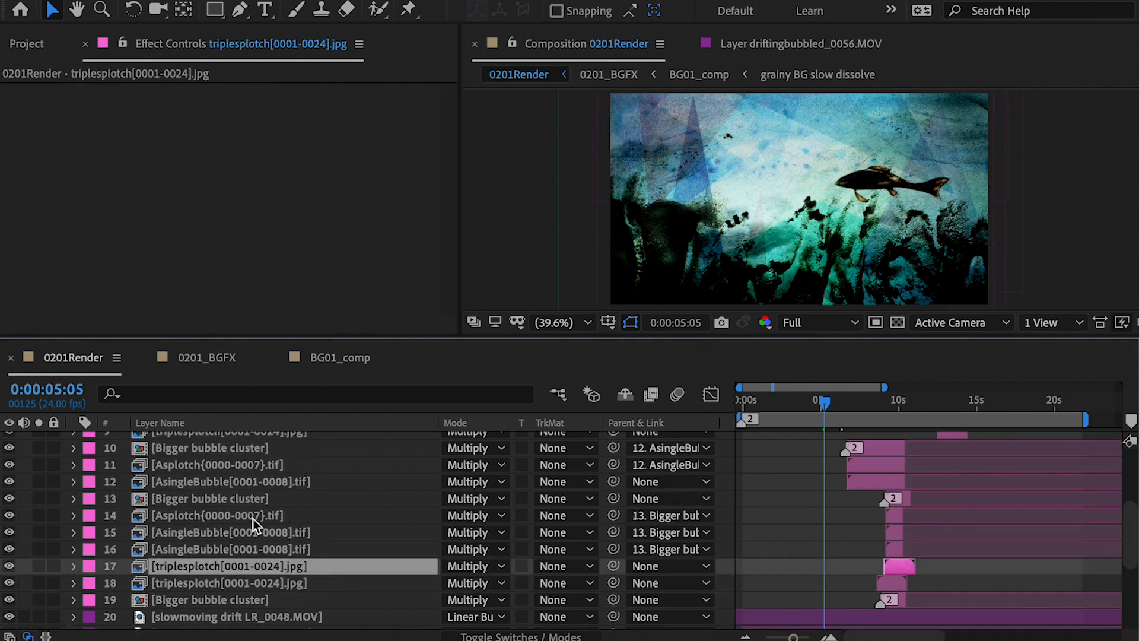
click(219, 468)
click(233, 452)
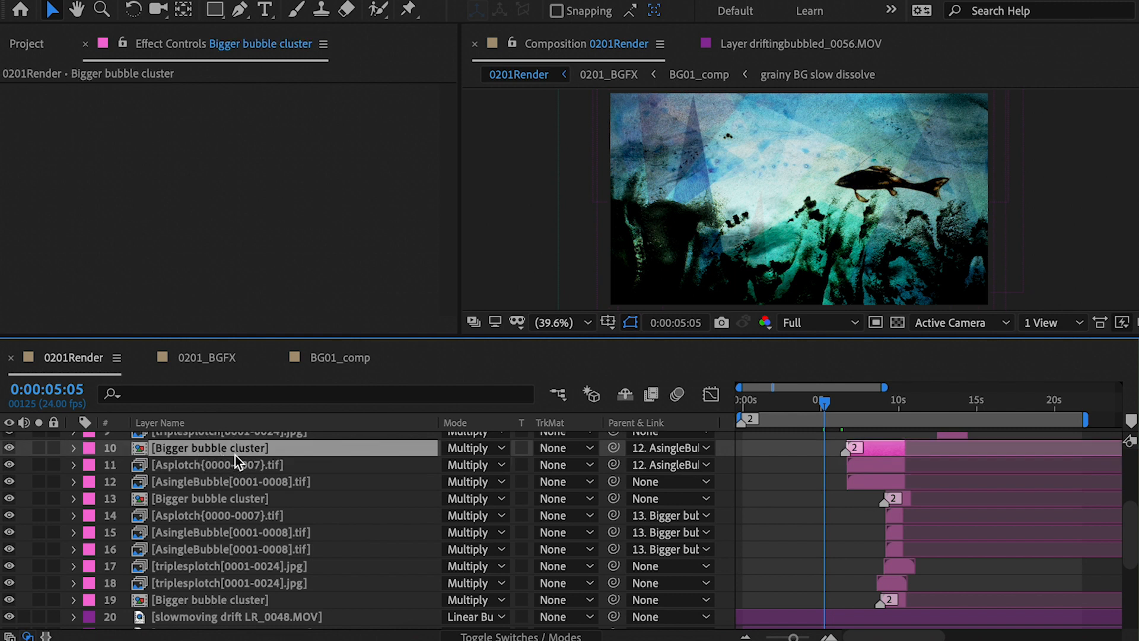
Step: Move through the bubble section of 0201Render from about 9 to 13 seconds to view the bubbles and fish in the composite
drag(871, 408, 894, 408)
scroll(717, 497, up, 3)
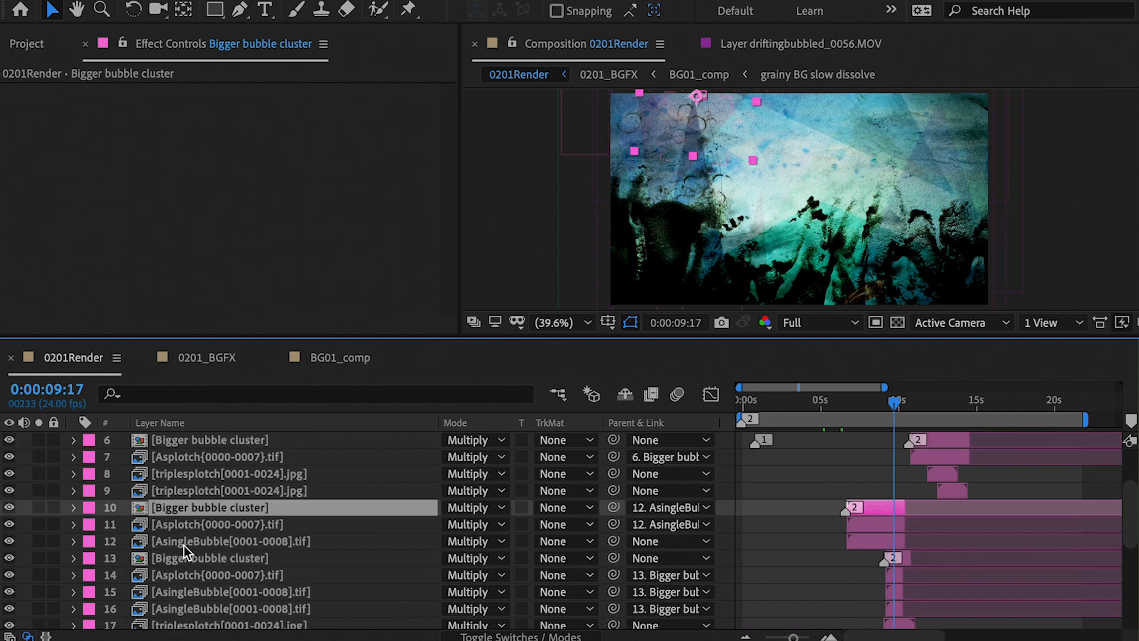
drag(895, 403, 896, 409)
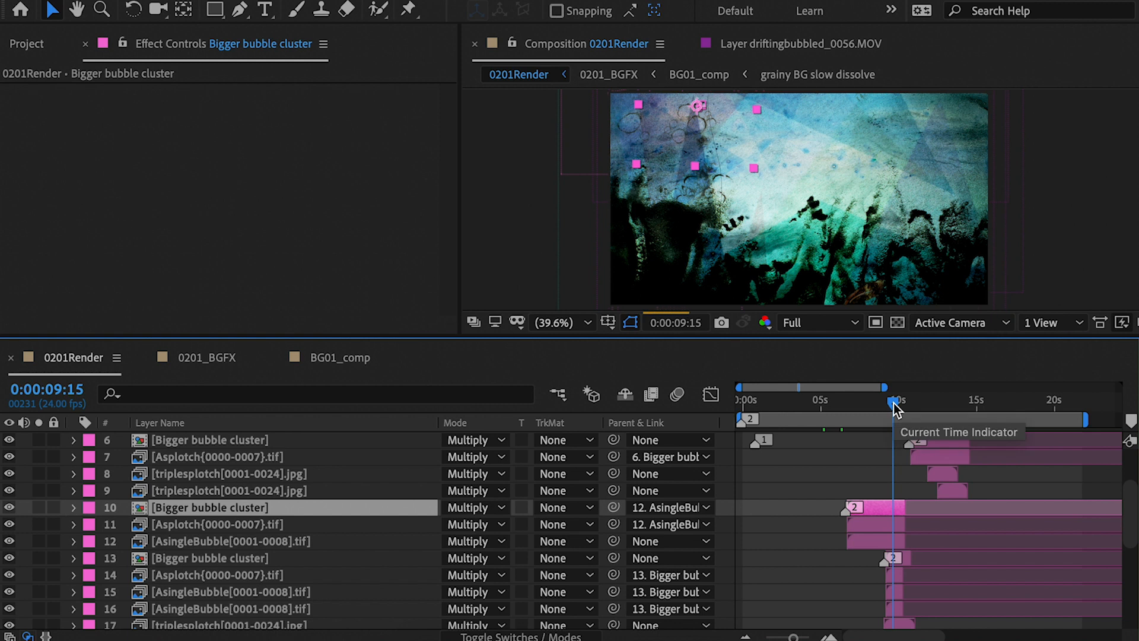
click(944, 404)
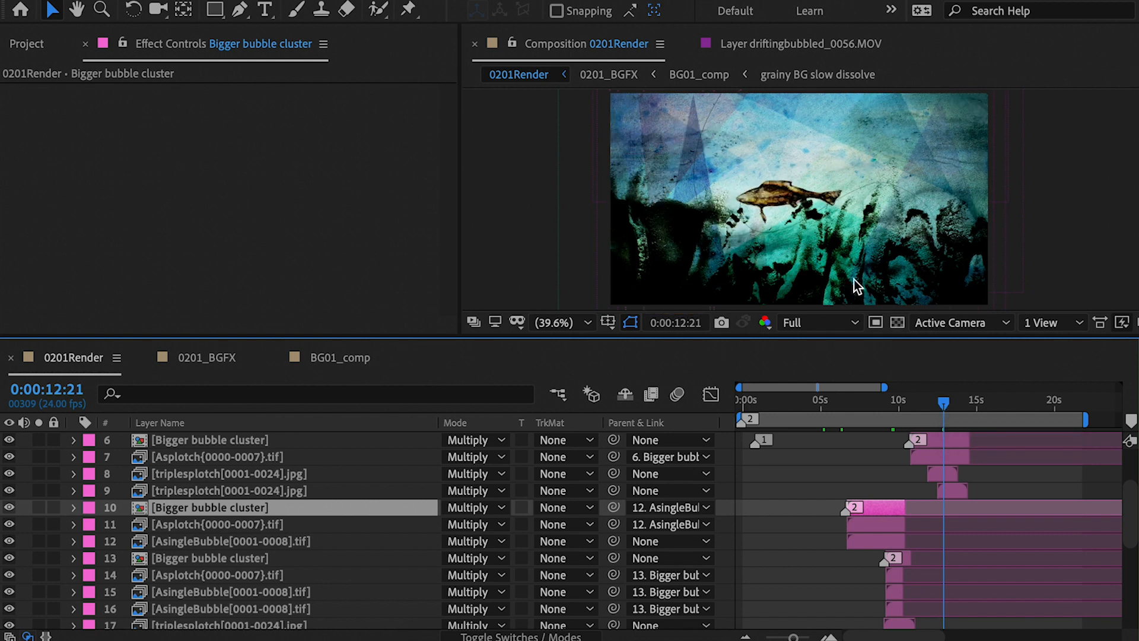
click(798, 330)
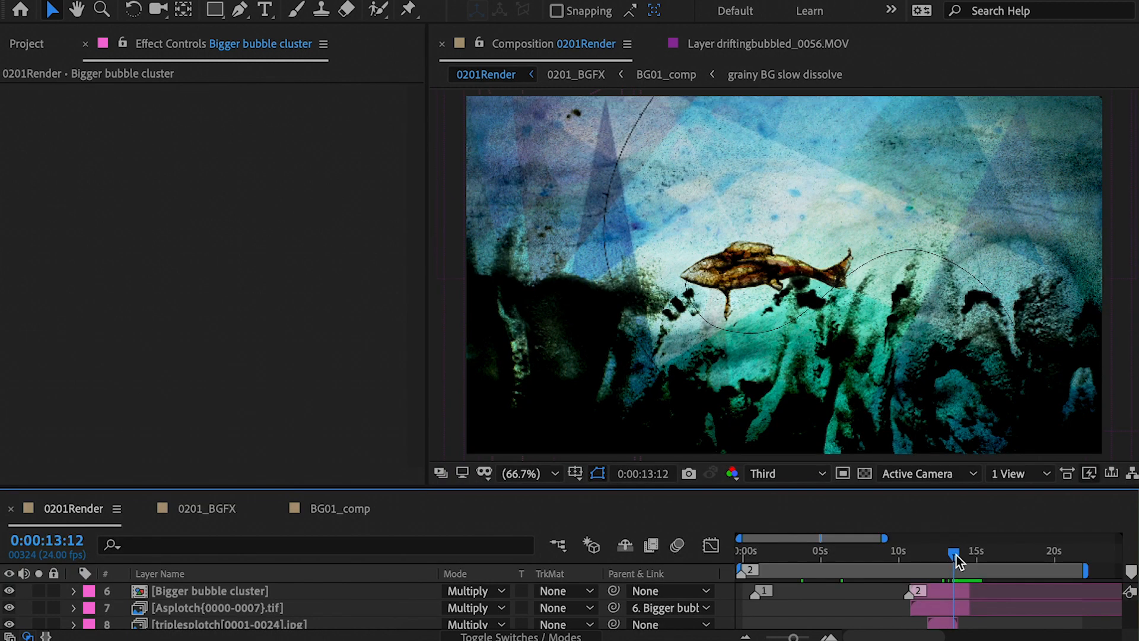
Step: Select Adjustment Layer 2, enlarge its Curves settings for examination, and compare the composite with the layer hidden and shown
mouse_move(956, 555)
mouse_down()
mouse_move(984, 561)
mouse_move(964, 563)
mouse_up()
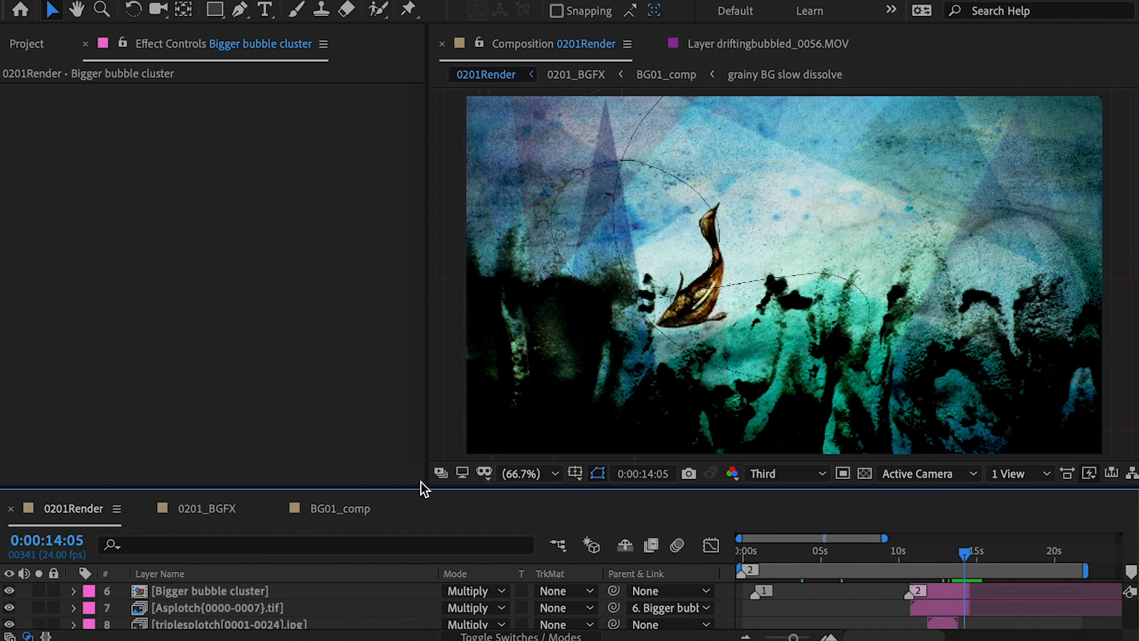
drag(422, 487, 427, 300)
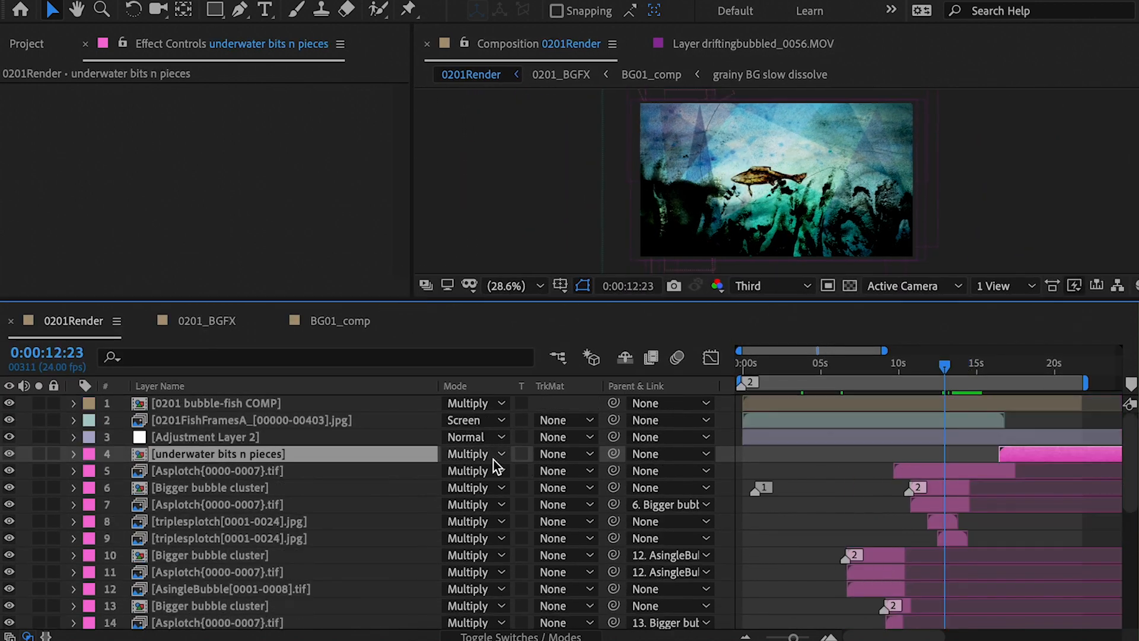
click(191, 437)
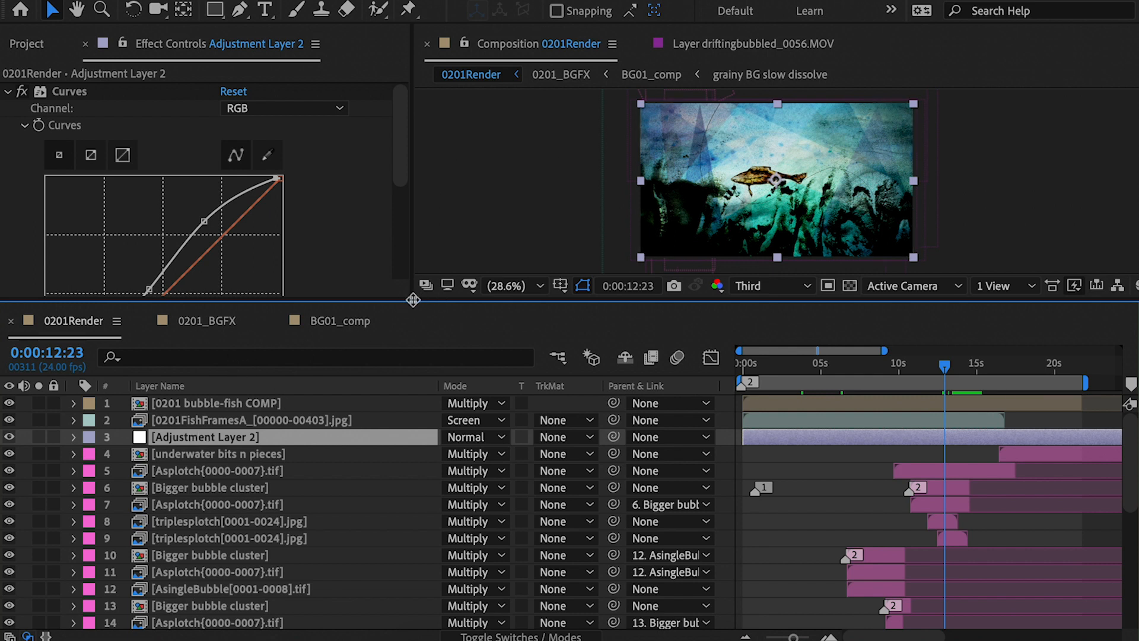
drag(413, 299, 289, 432)
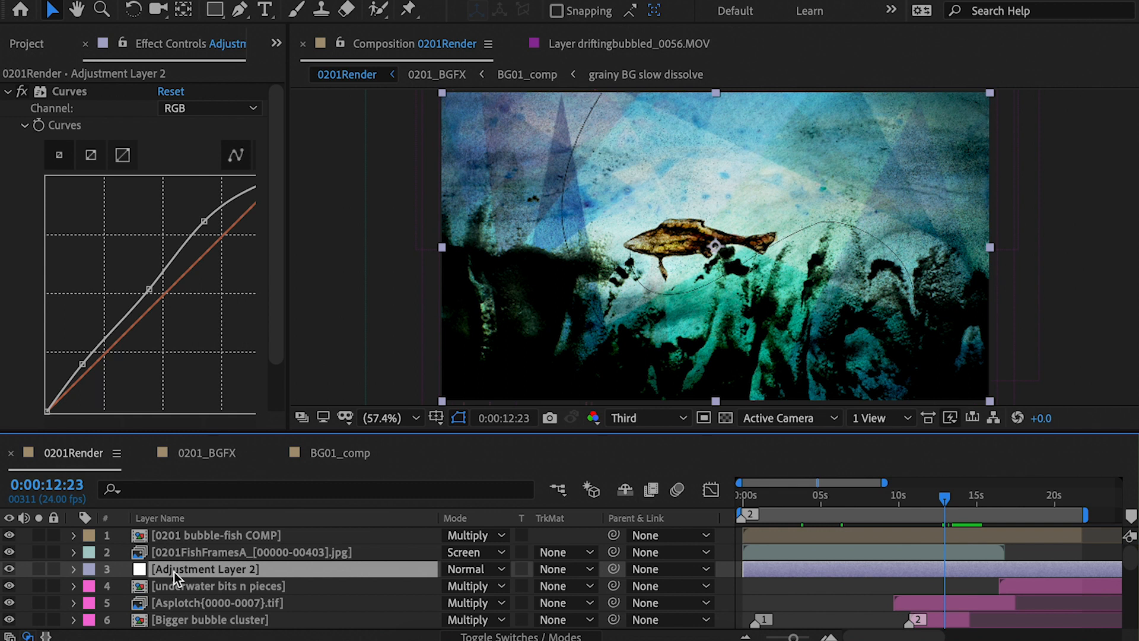
click(9, 569)
click(9, 569)
click(194, 547)
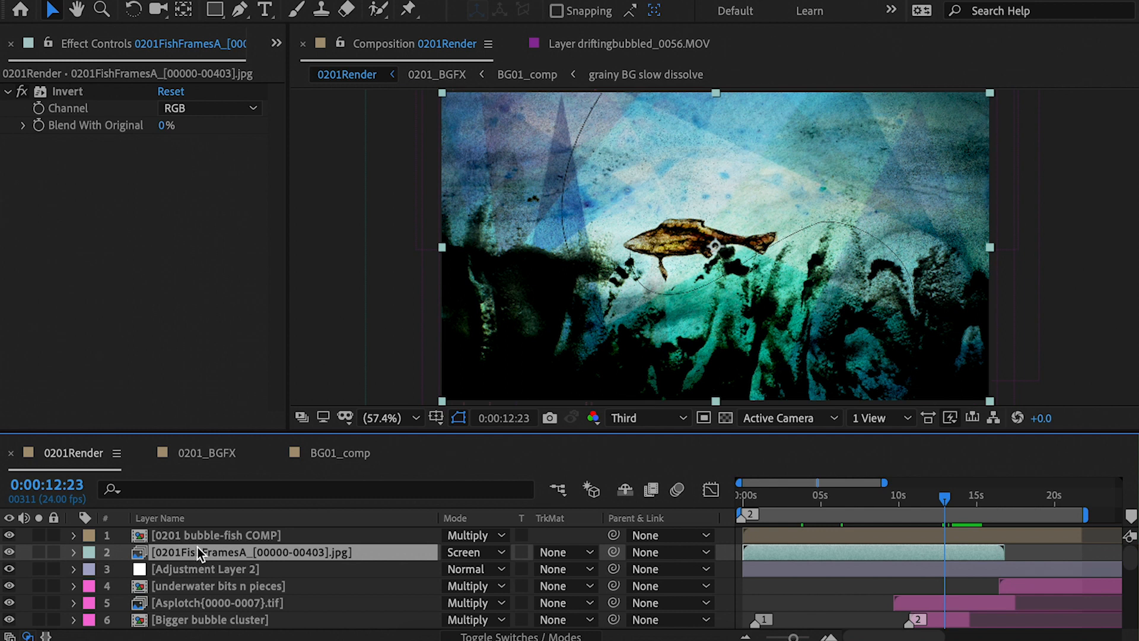
click(193, 537)
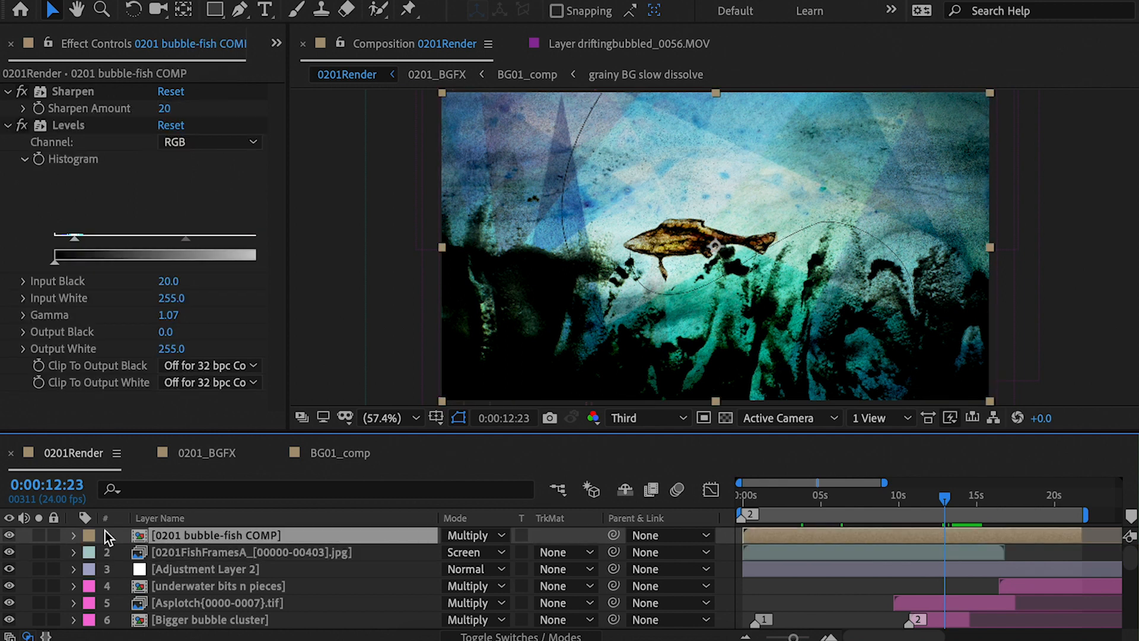
click(9, 536)
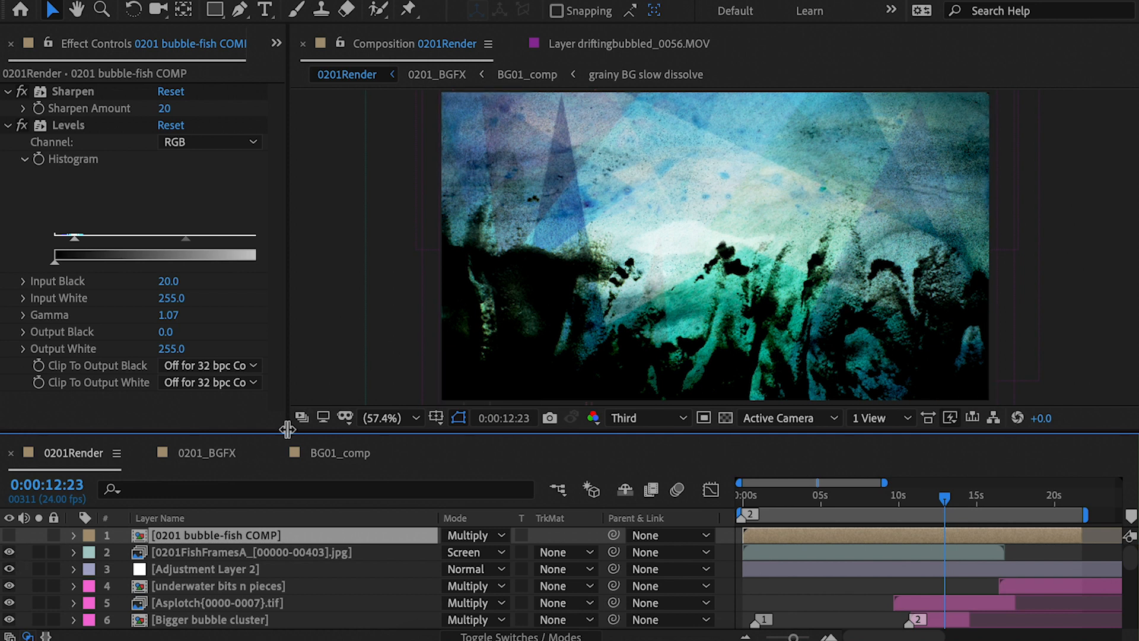
drag(292, 417, 227, 447)
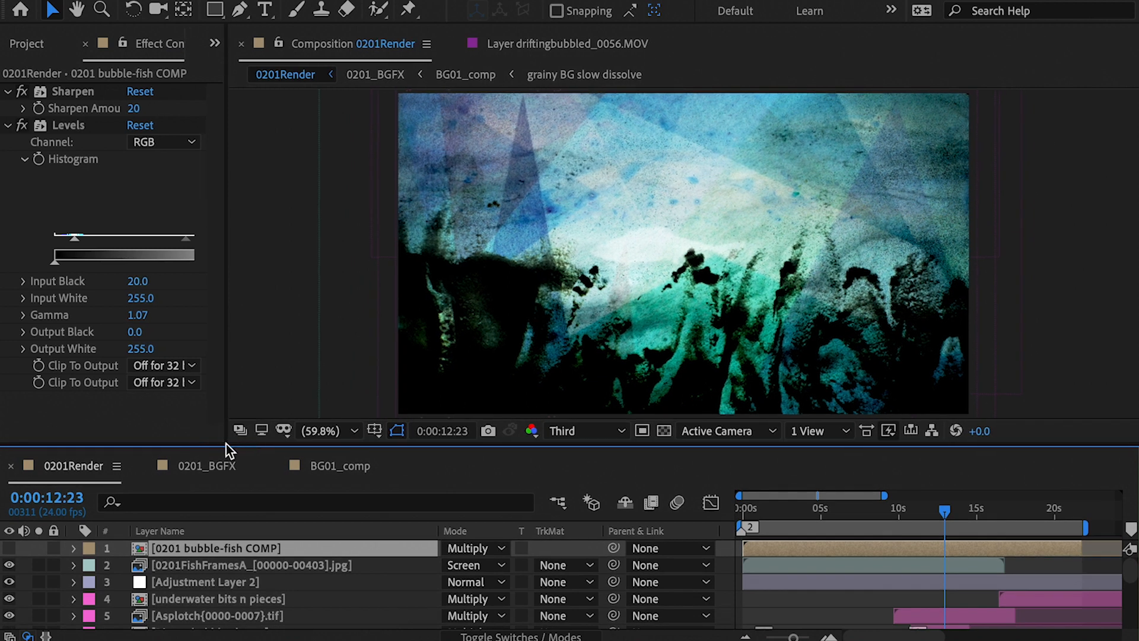
click(9, 565)
click(9, 565)
click(9, 565)
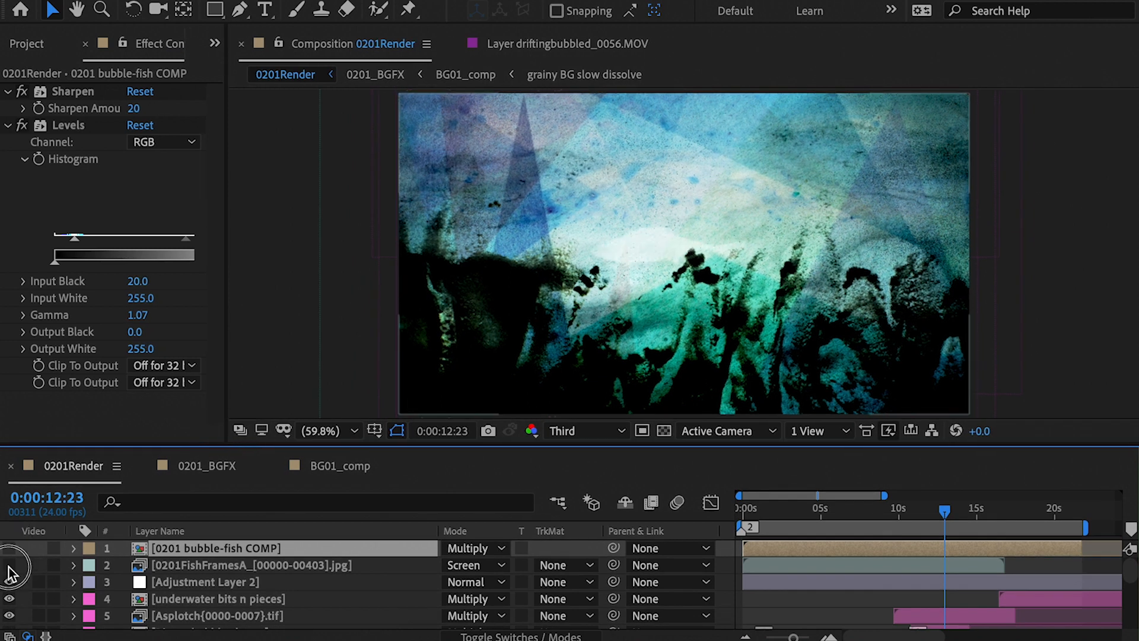
click(9, 565)
click(9, 566)
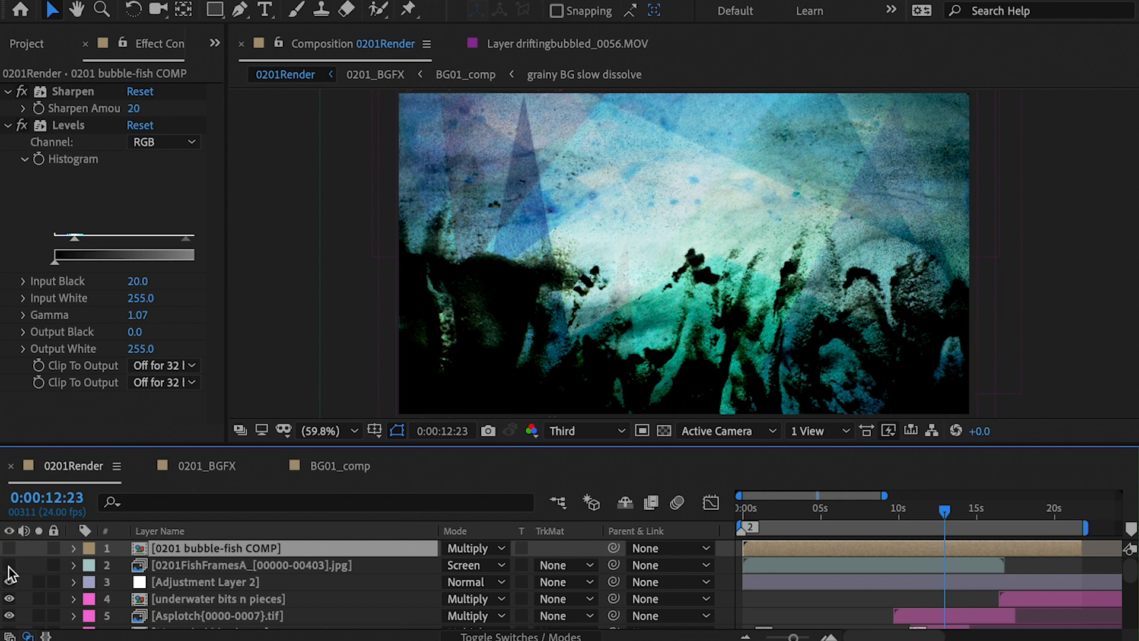
click(9, 565)
click(8, 566)
click(9, 566)
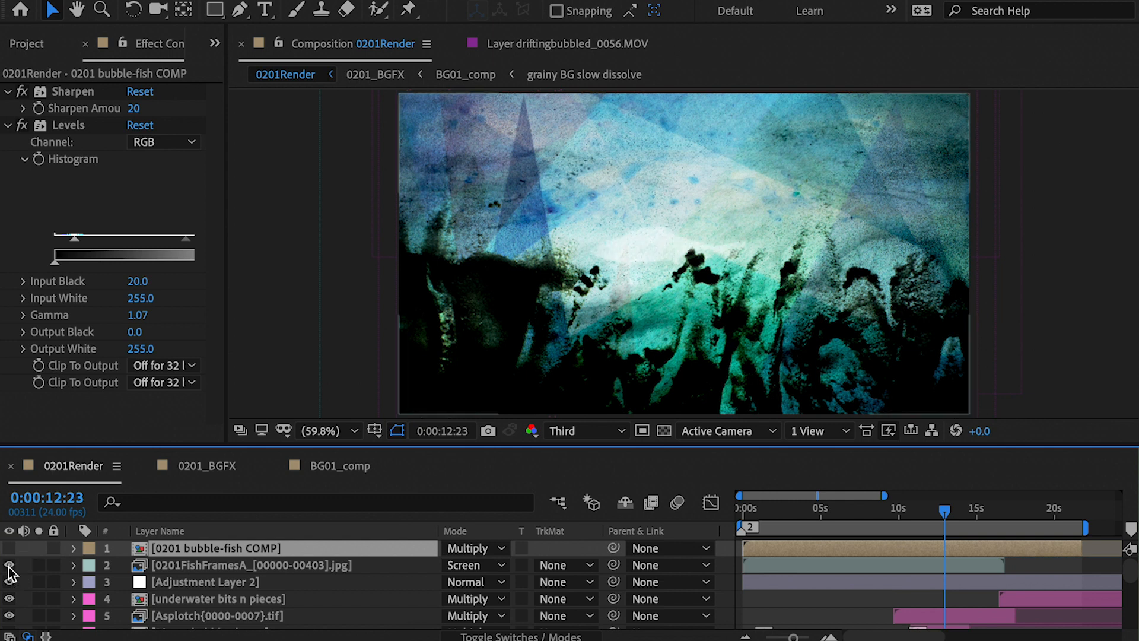
click(9, 565)
click(9, 565)
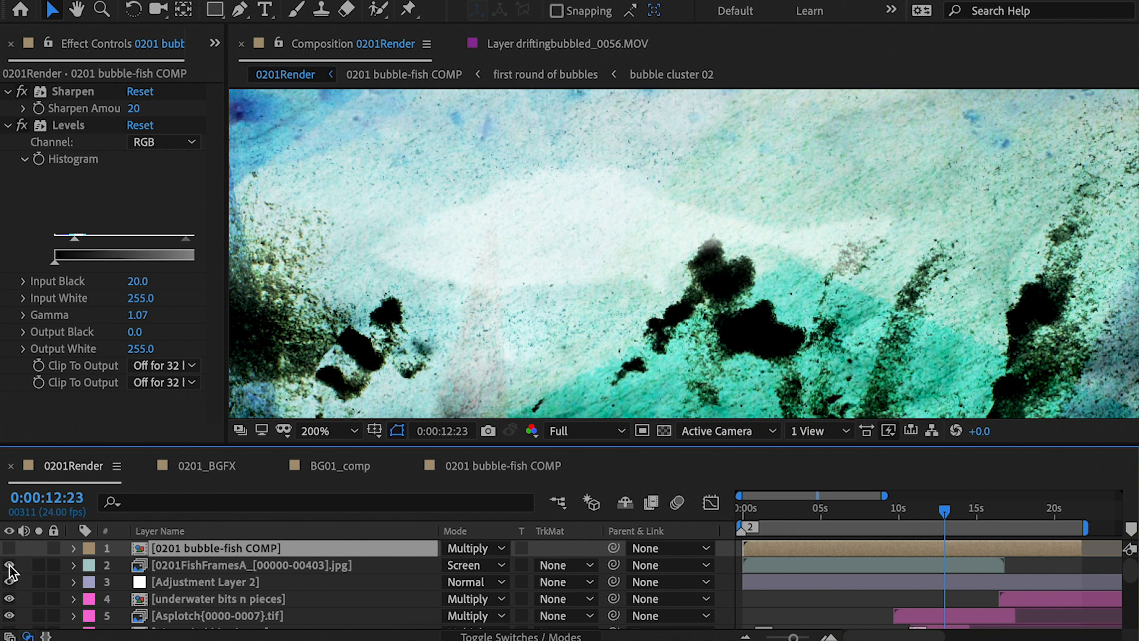
click(9, 566)
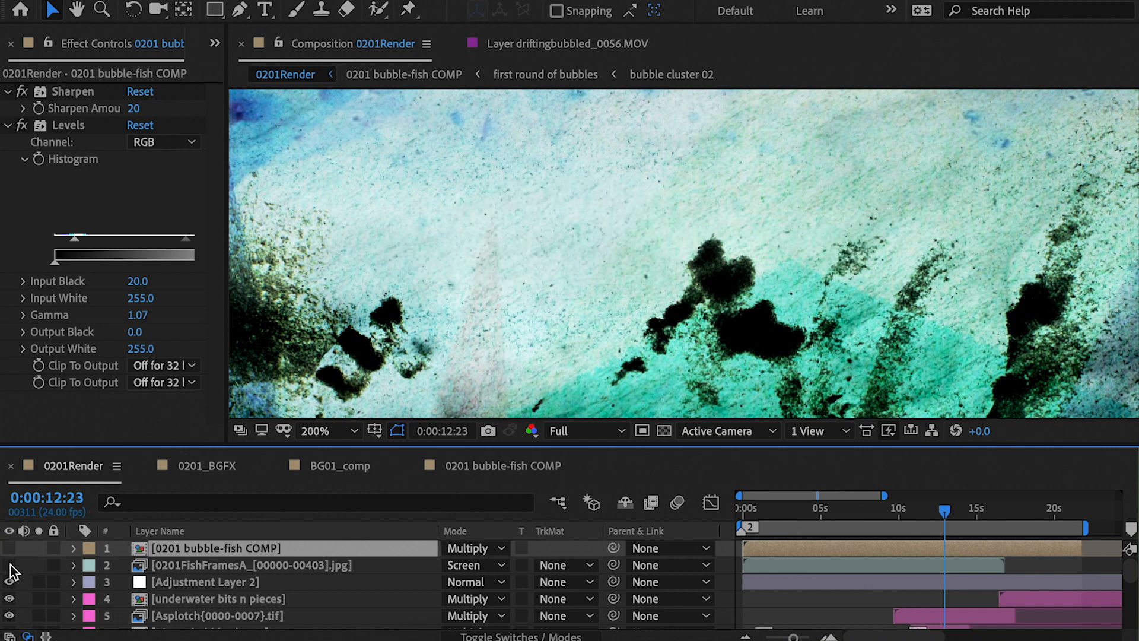
click(9, 565)
click(9, 565)
click(9, 566)
click(10, 549)
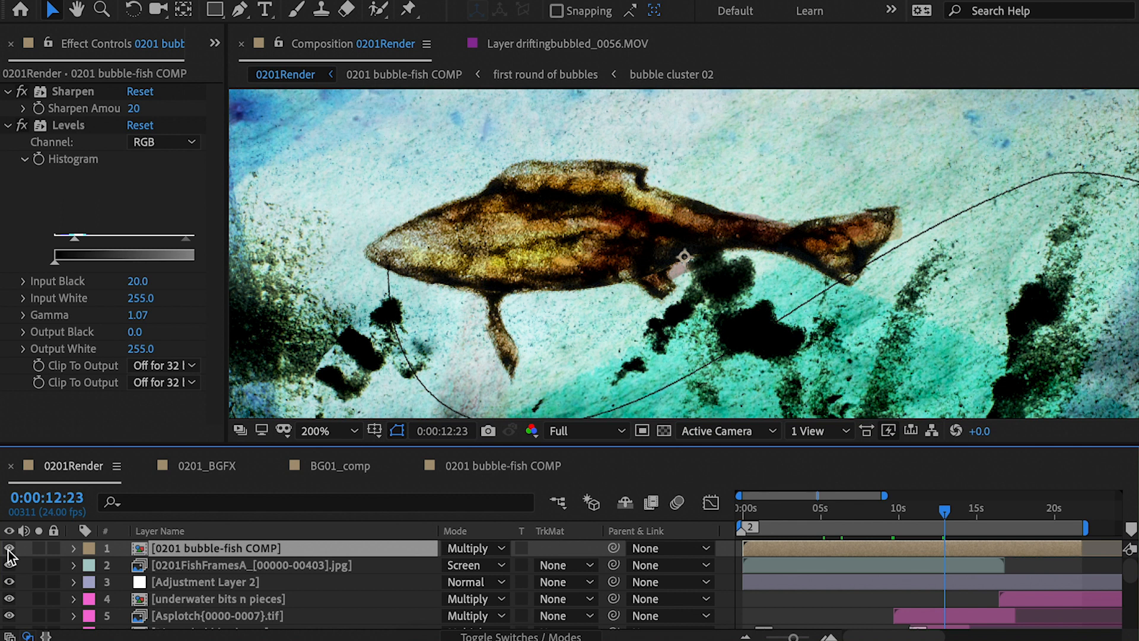
click(38, 548)
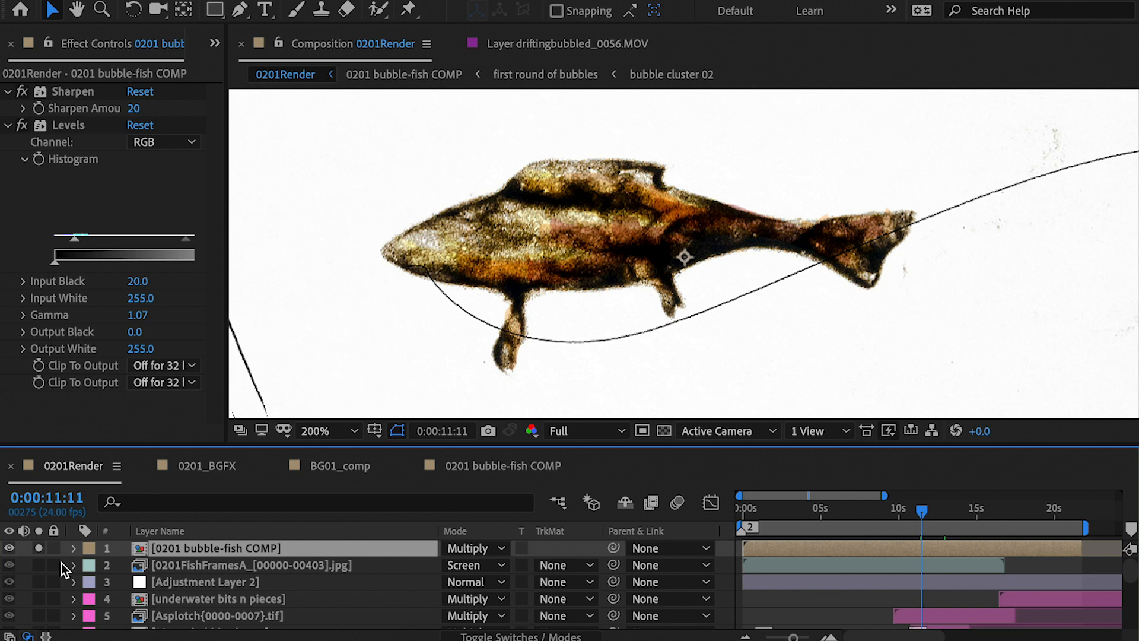
double_click(215, 566)
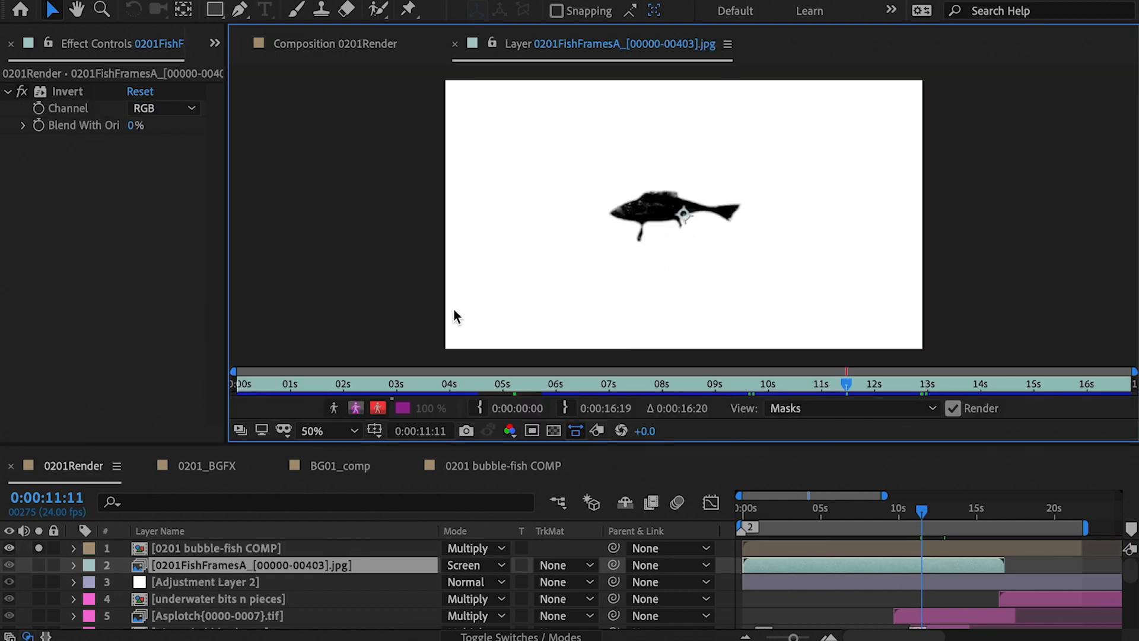
key(period)
key(period)
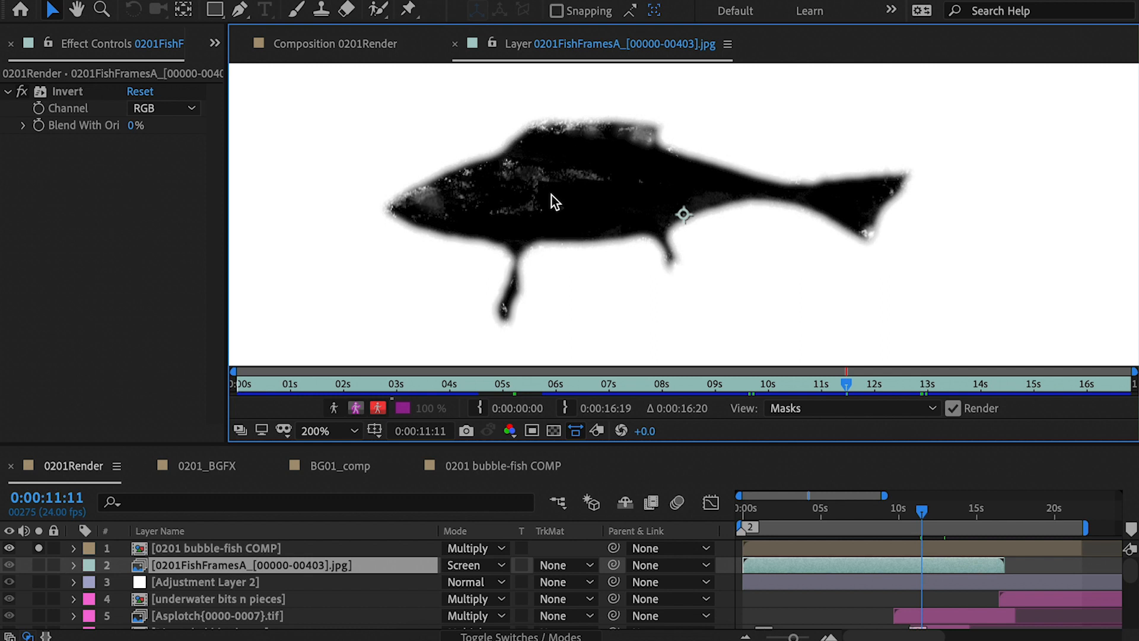
click(40, 550)
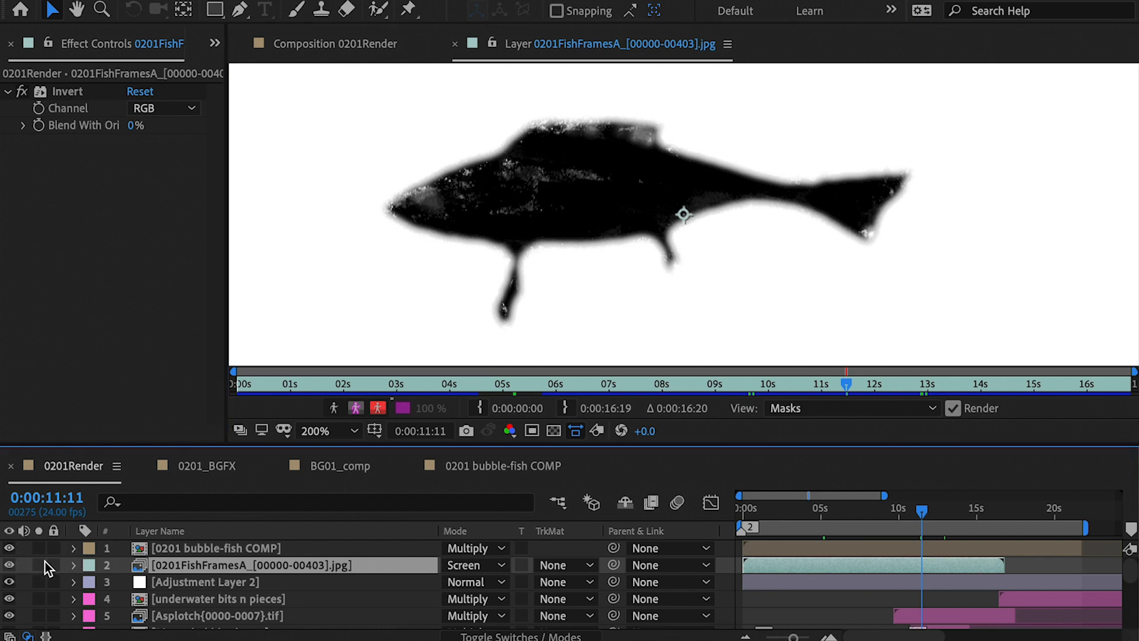
click(335, 44)
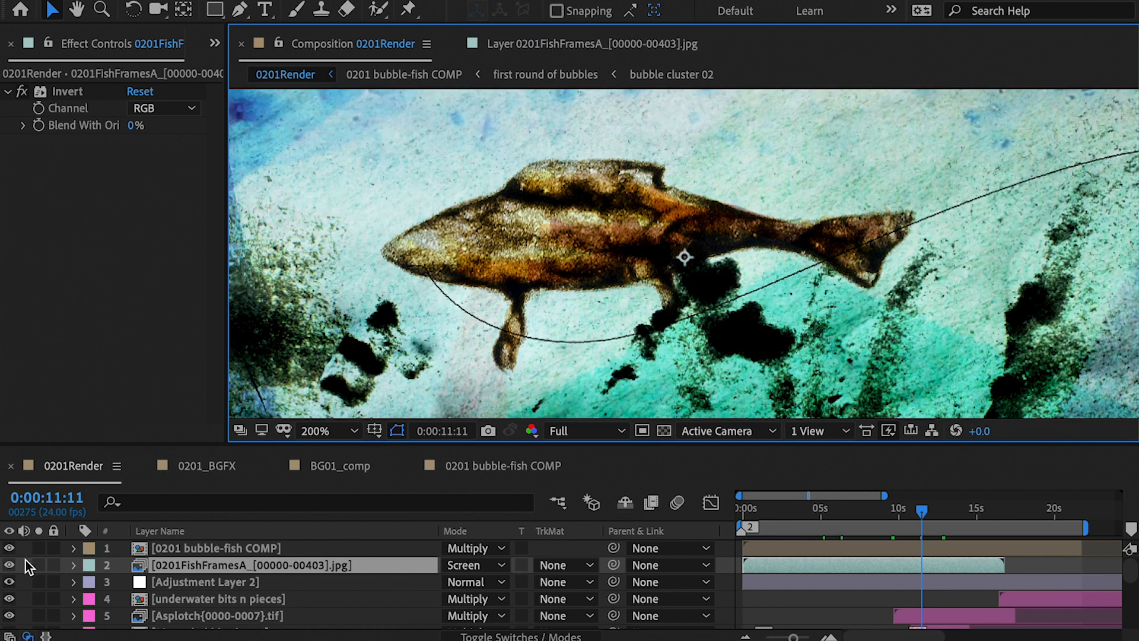
click(9, 548)
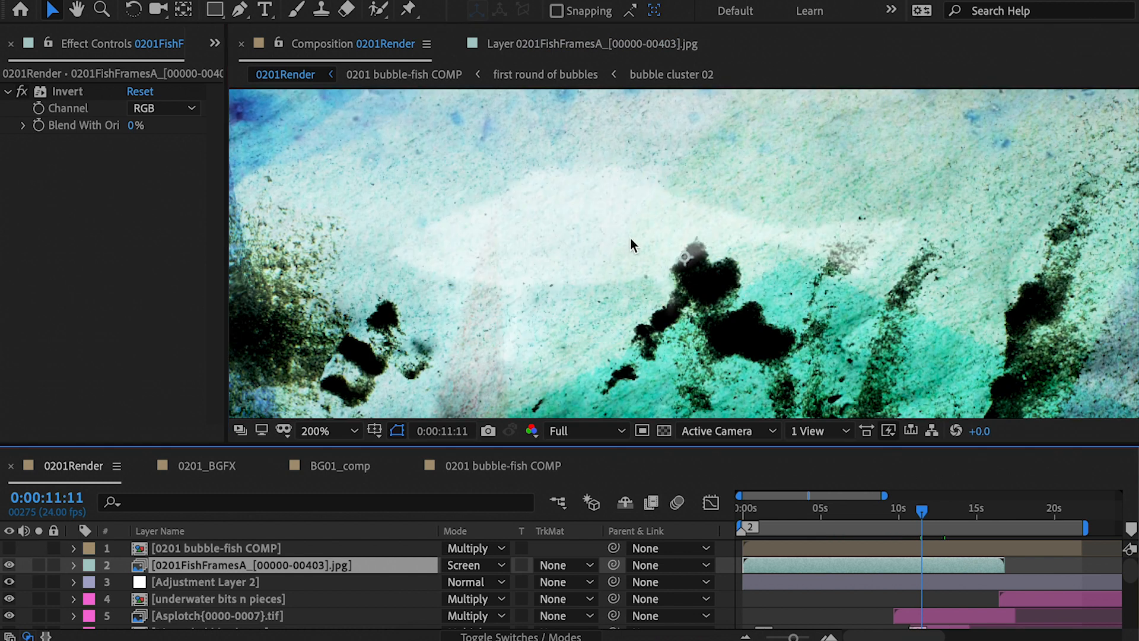
key(t)
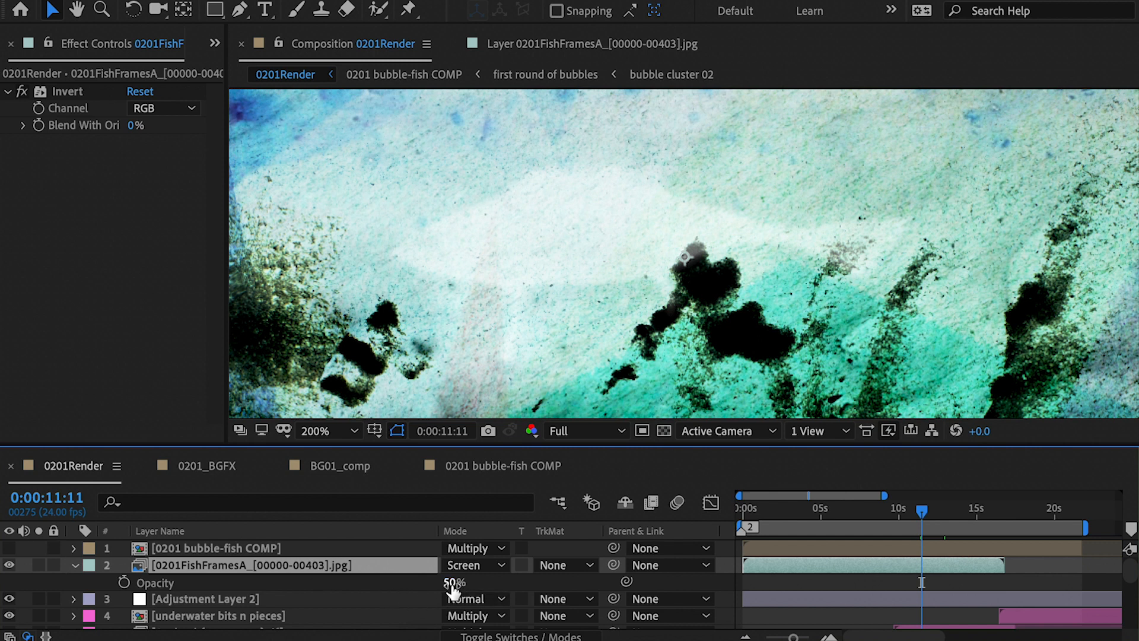
drag(456, 584, 572, 581)
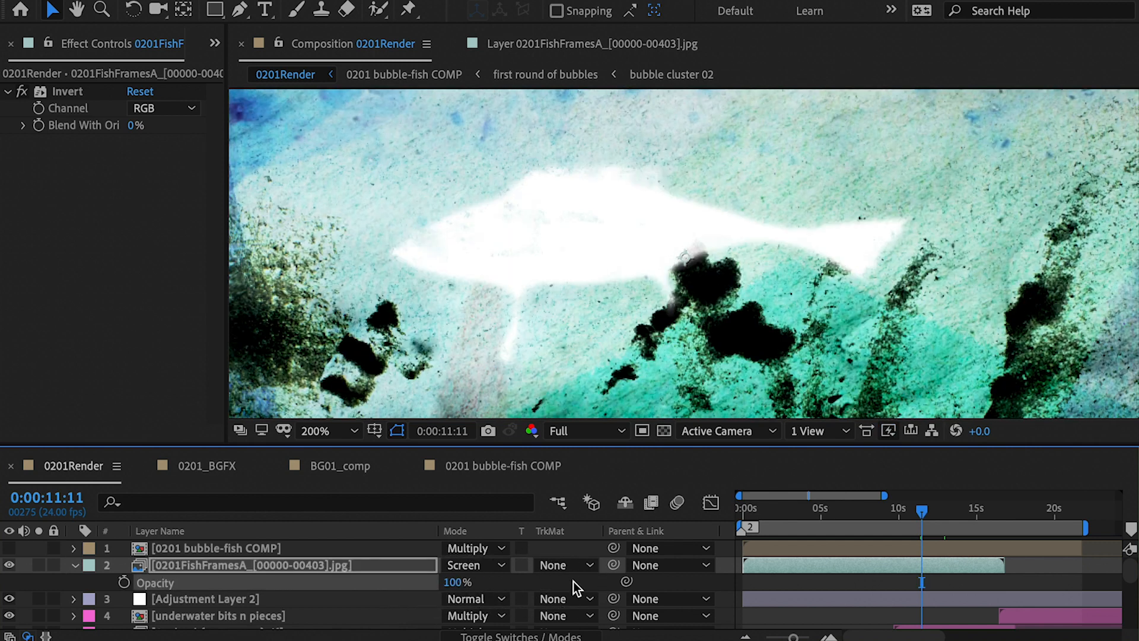
click(9, 549)
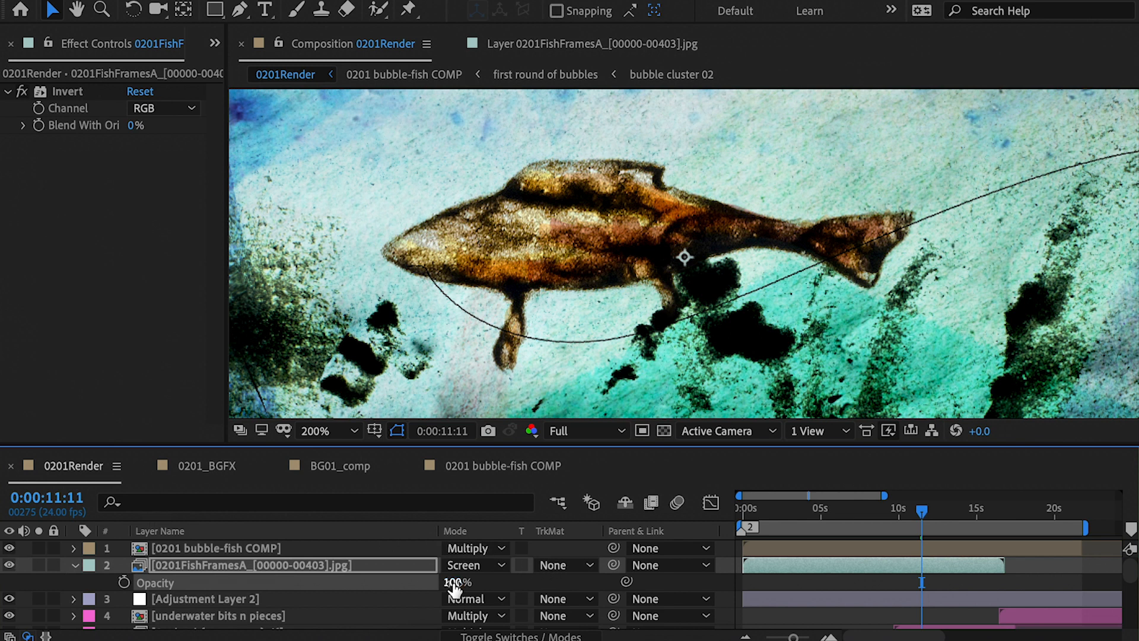
mouse_move(455, 582)
mouse_down()
mouse_move(415, 582)
mouse_move(433, 582)
mouse_up()
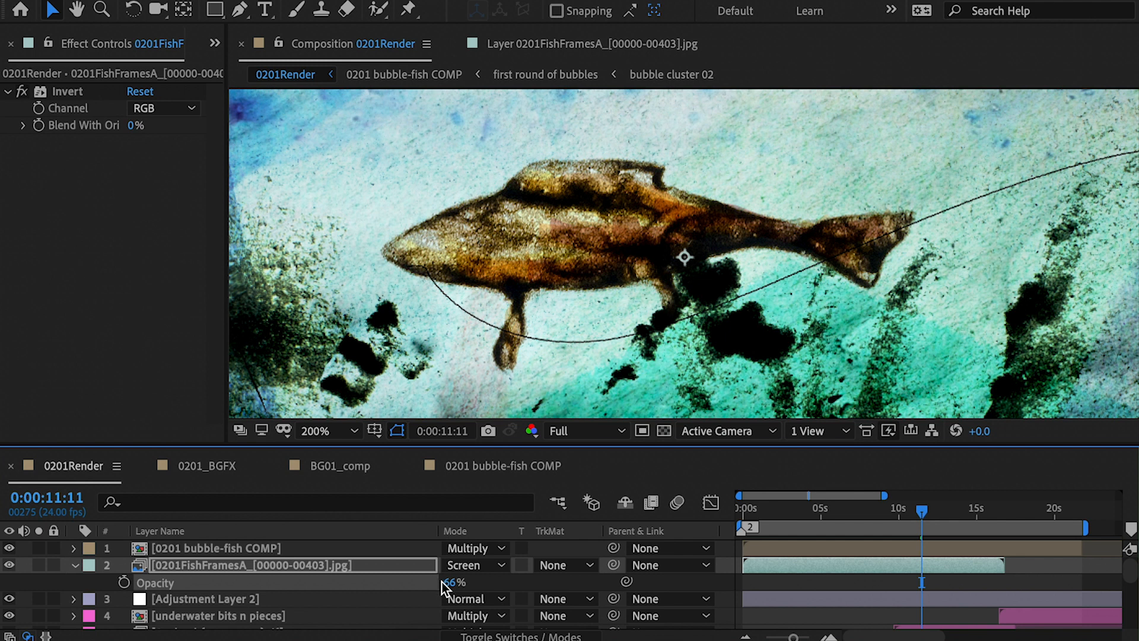
click(449, 582)
text(50)
key(Return)
Step: Select the Invert effect on layer 2 and compare the composite with 0201 bubble-fish COMP and the fish frames layer each hidden and shown
click(73, 89)
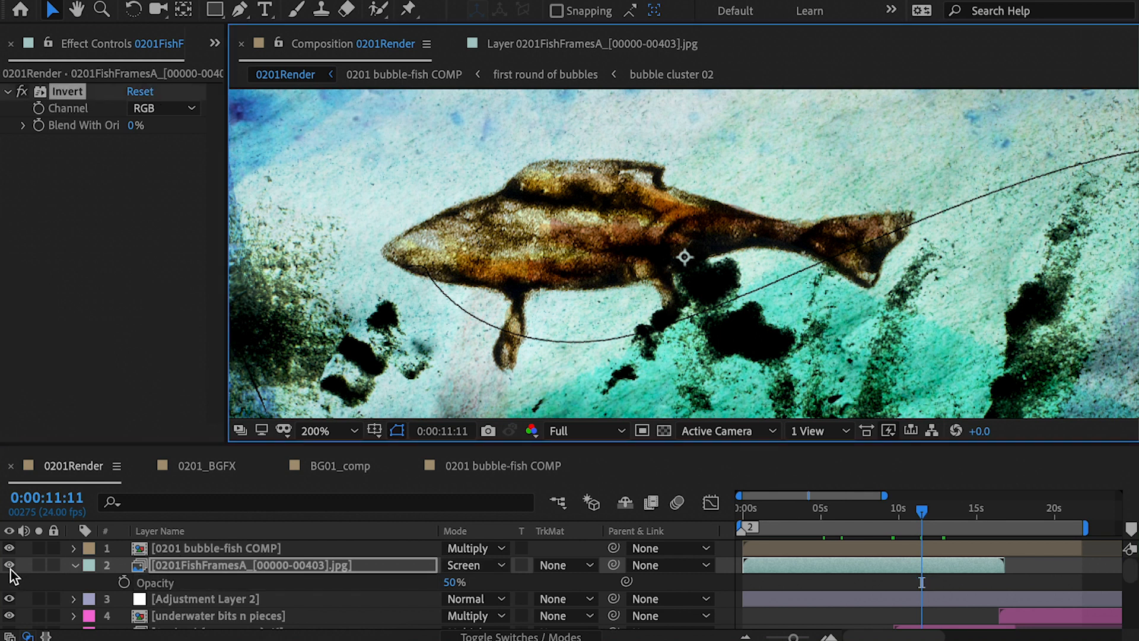
click(9, 549)
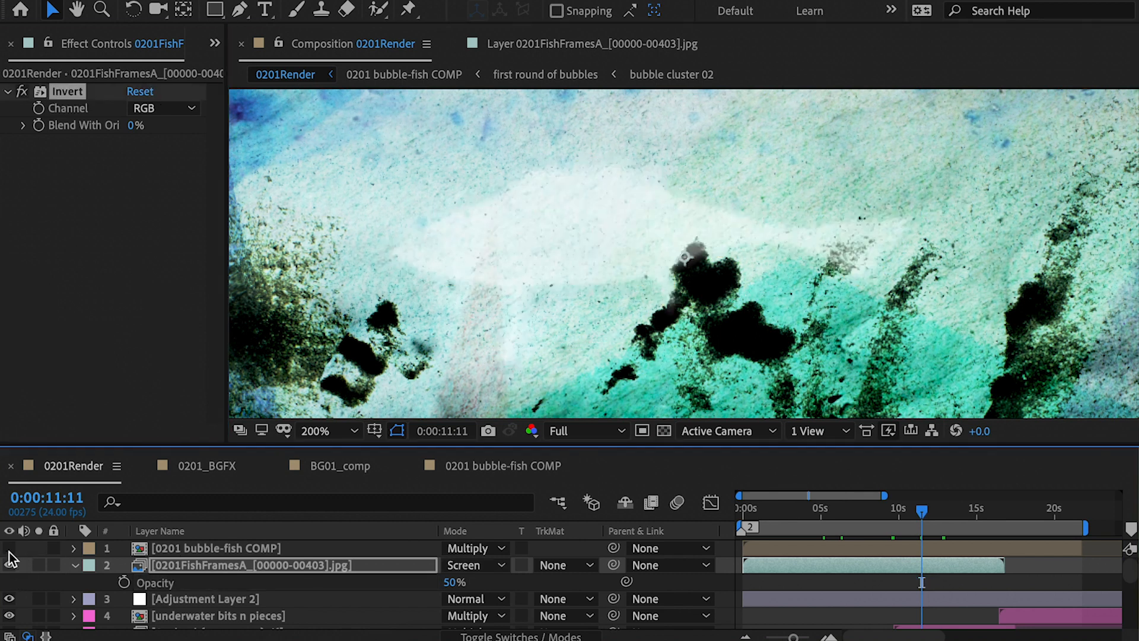
click(9, 548)
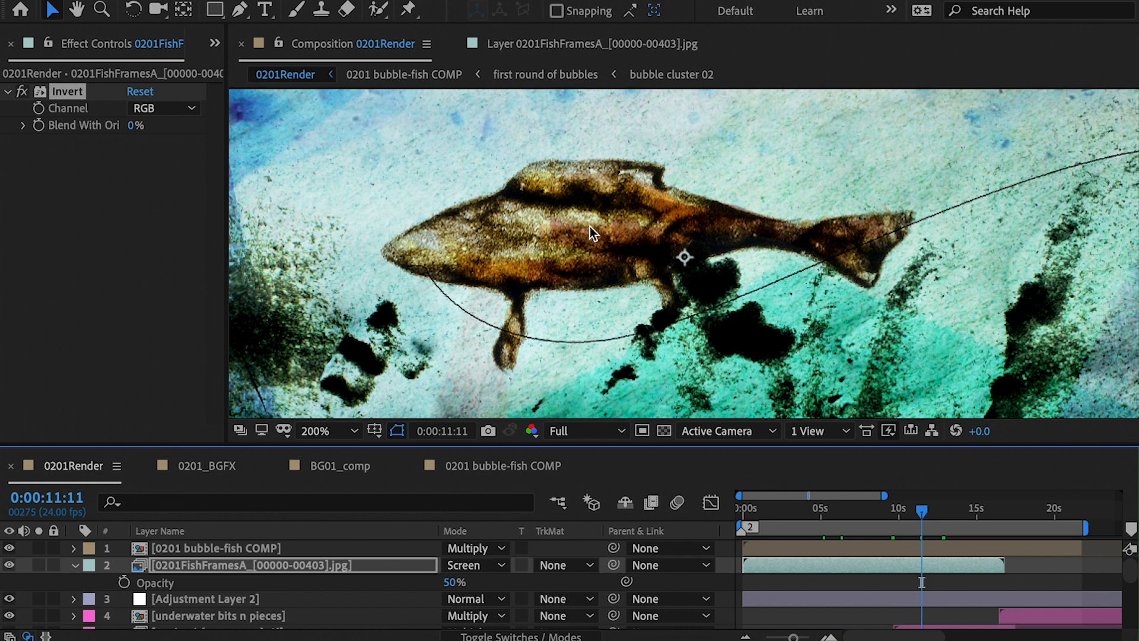
click(10, 565)
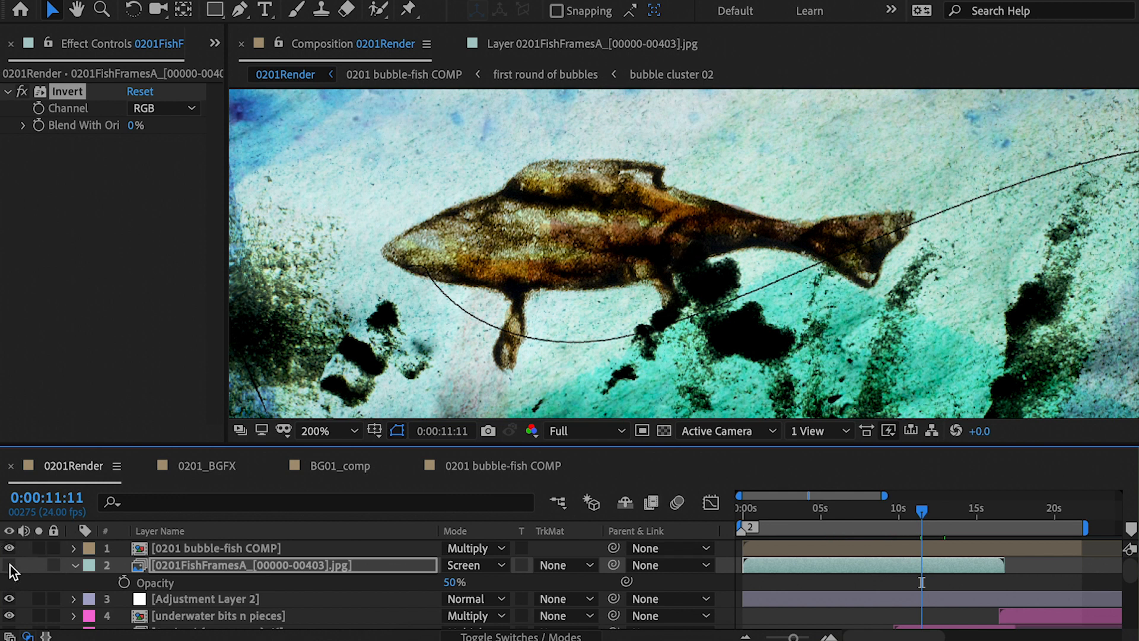
click(9, 565)
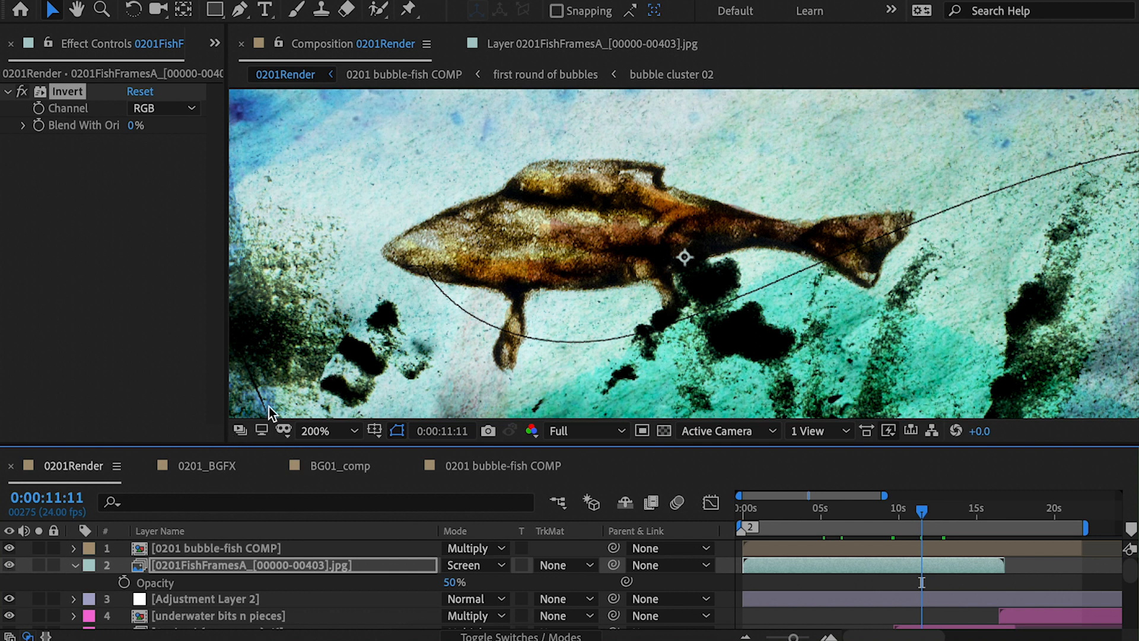
Step: Fit the whole 0201Render composition in the viewer and move to about 3.5 seconds in the timeline
click(315, 431)
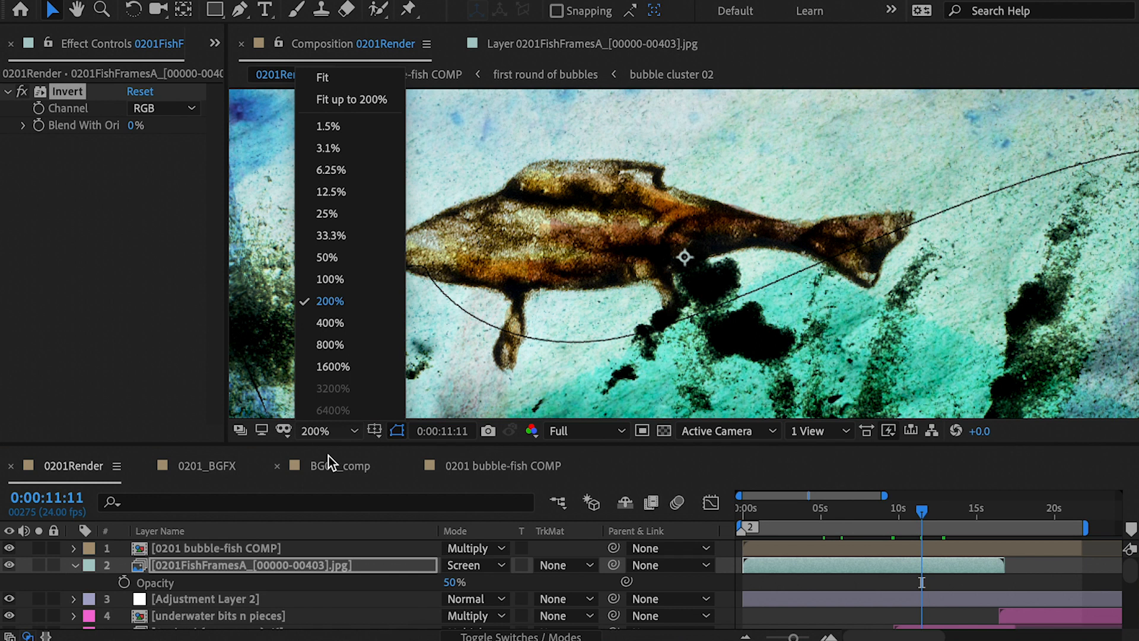
click(326, 80)
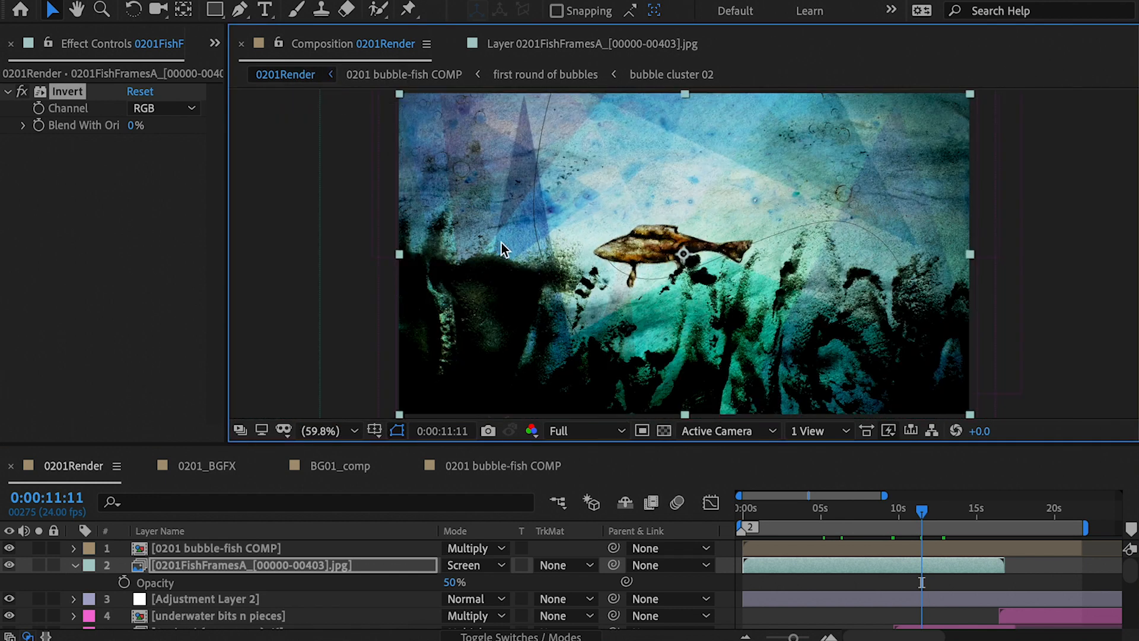
click(797, 509)
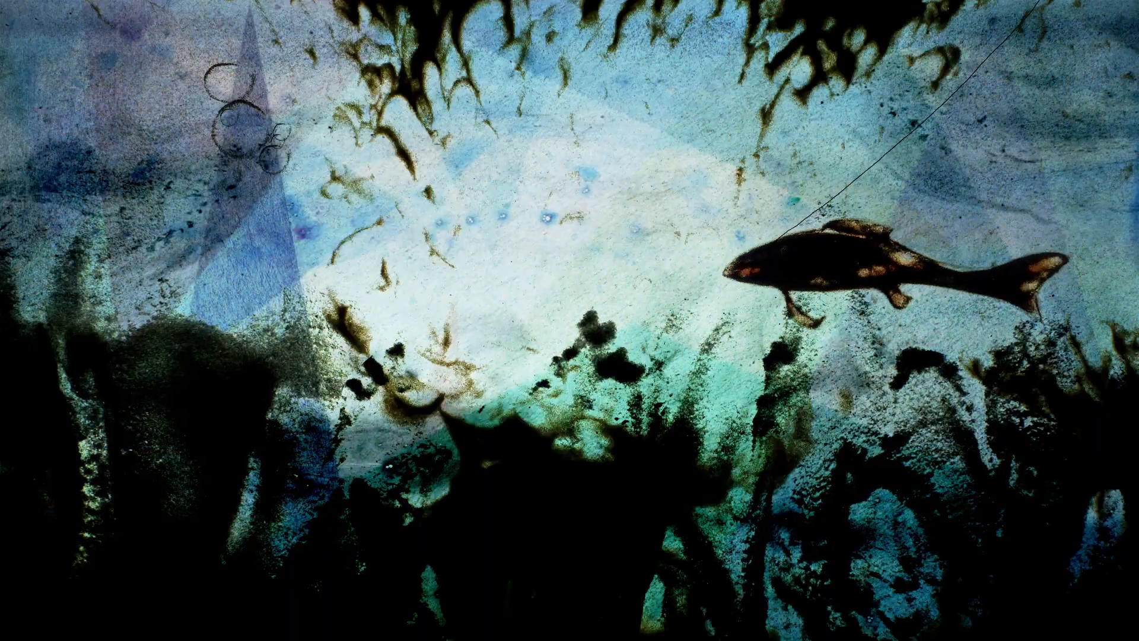